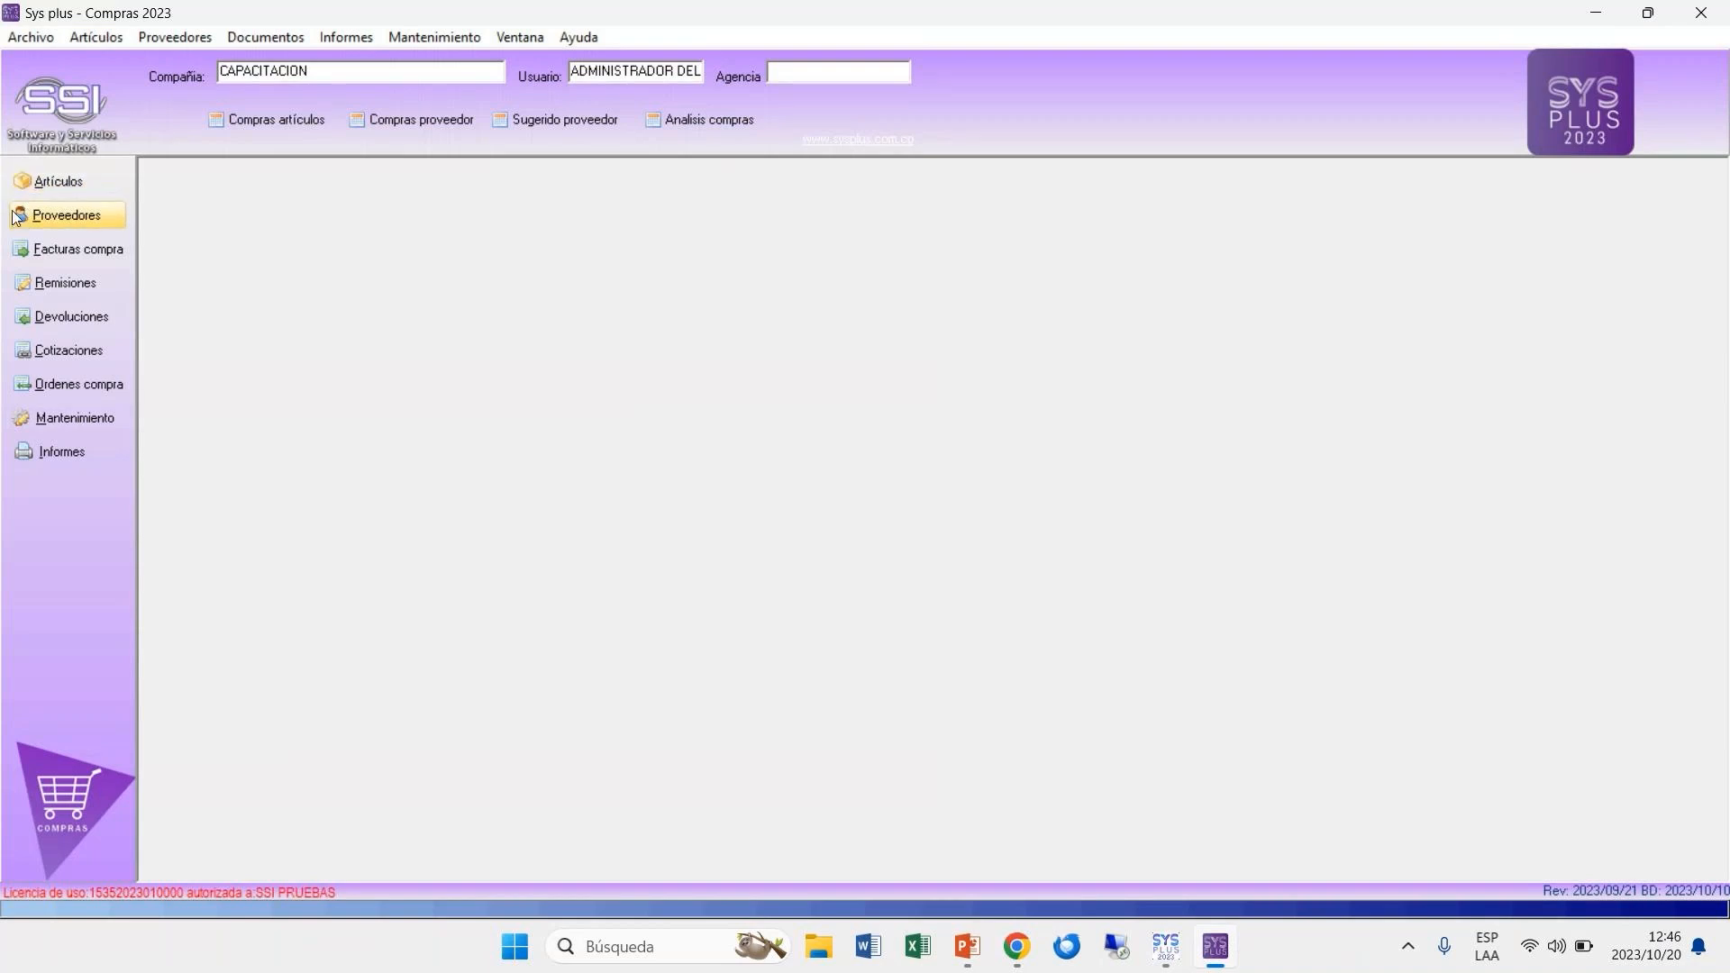
Step: Start a new supplier record and enter the supplier's tax identification number (NIT)
{"action": "left_click", "coordinate": [79, 217]}
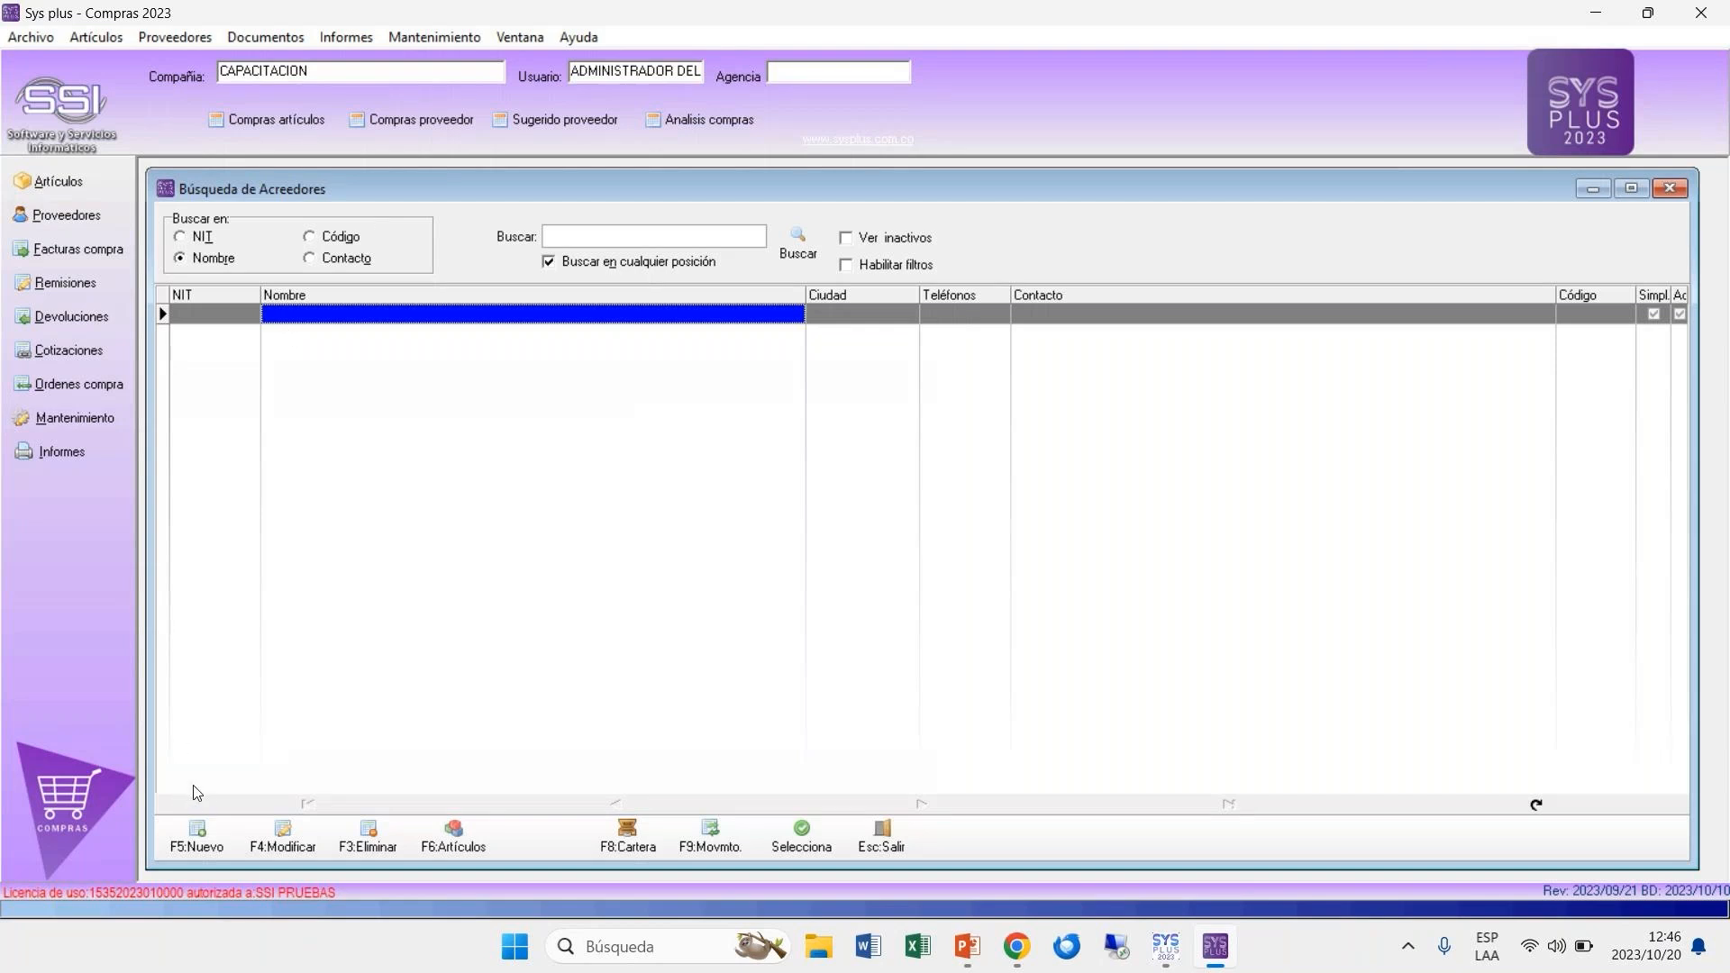
{"action": "left_click", "coordinate": [202, 840]}
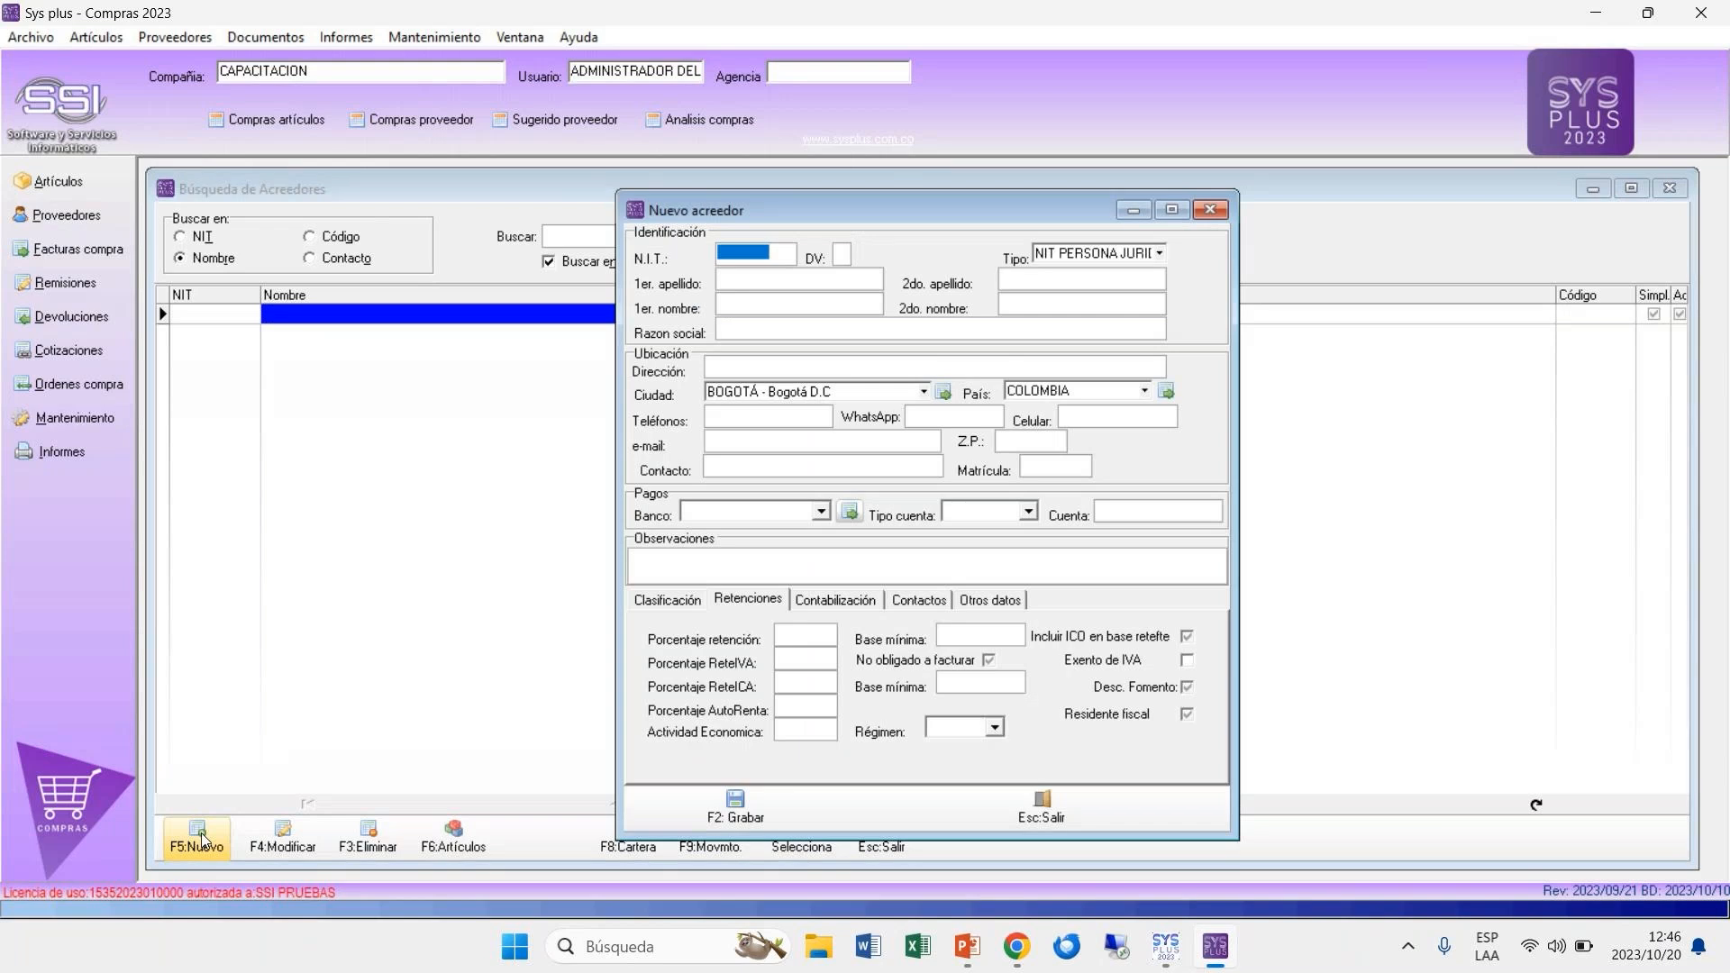
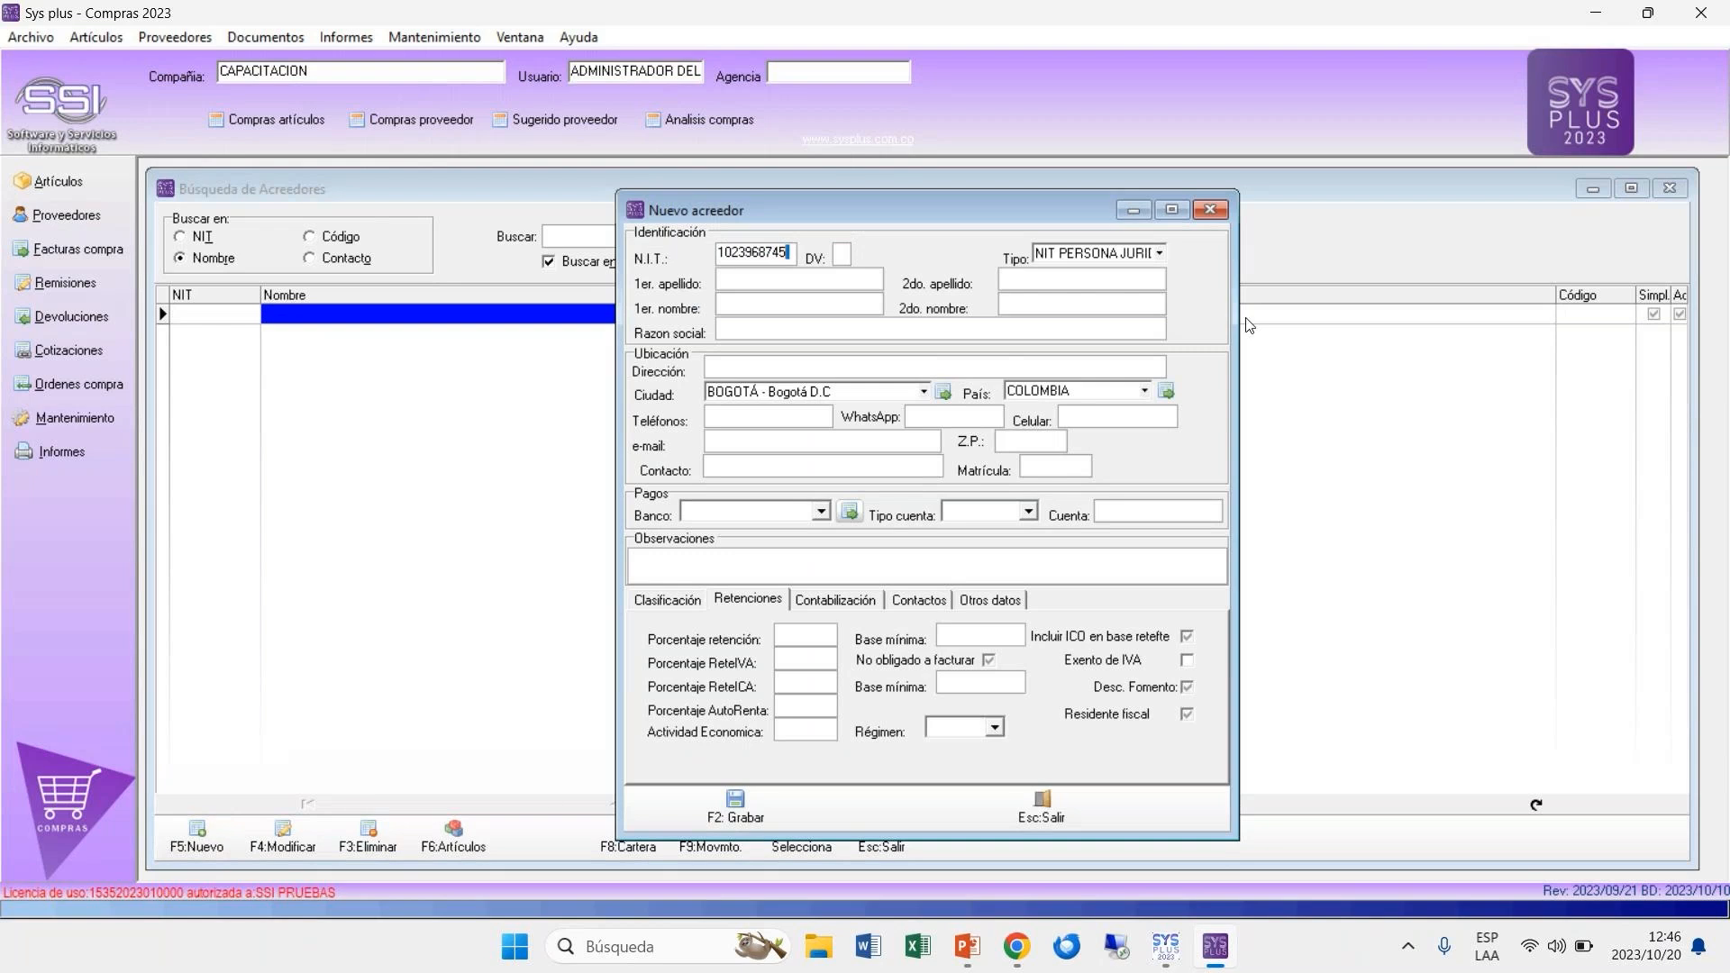
Step: Set the new supplier's identification type to NIT PERSONA NATURAL
{"action": "left_click", "coordinate": [1160, 253]}
{"action": "scroll", "coordinate": [1157, 275], "scroll_direction": "down", "scroll_amount": 2}
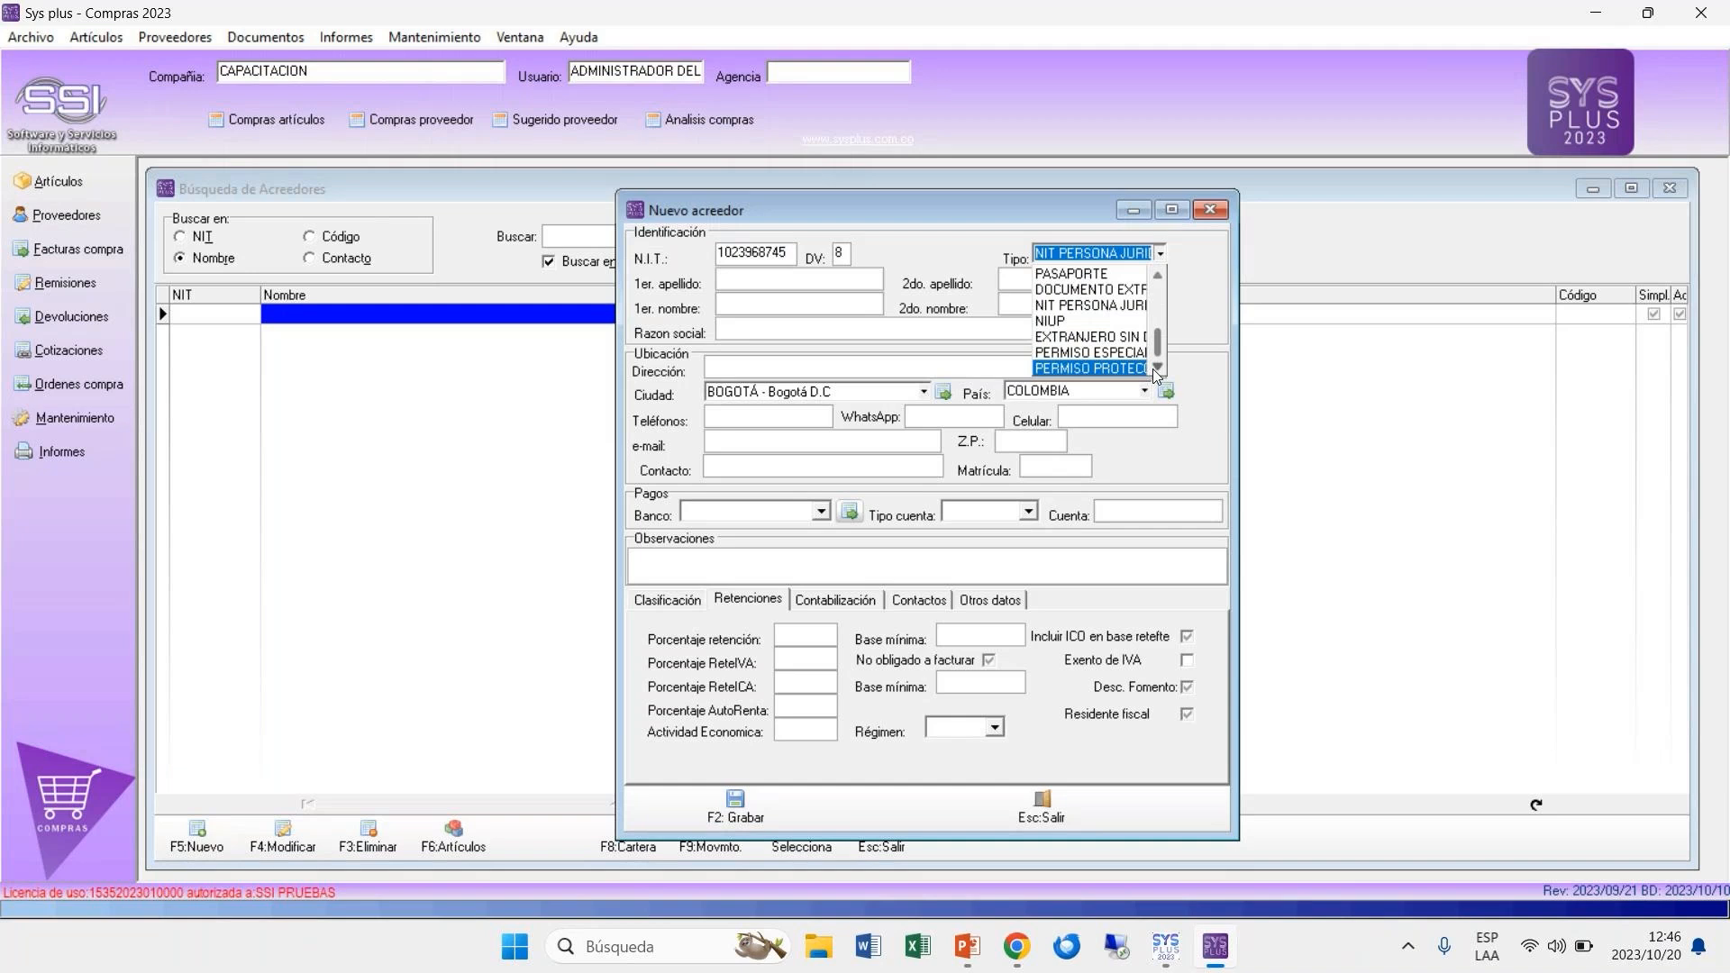
{"action": "left_click", "coordinate": [1159, 275]}
{"action": "left_click", "coordinate": [1159, 276]}
{"action": "left_click", "coordinate": [1159, 276]}
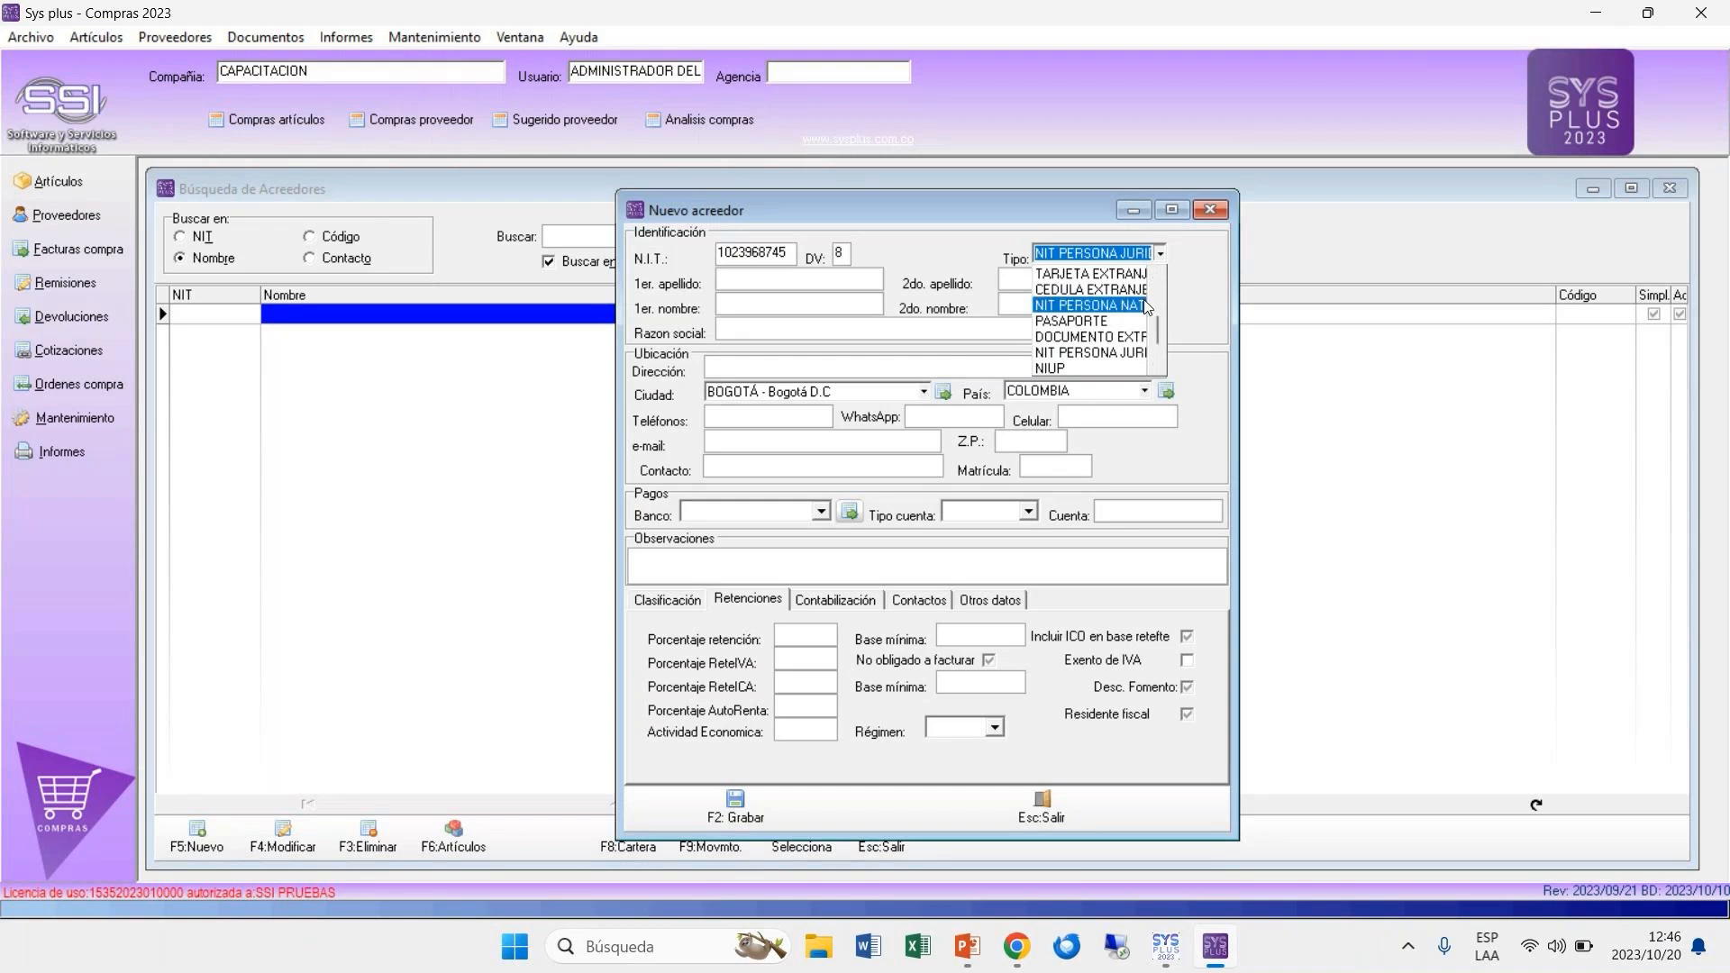
{"action": "left_click", "coordinate": [1140, 308]}
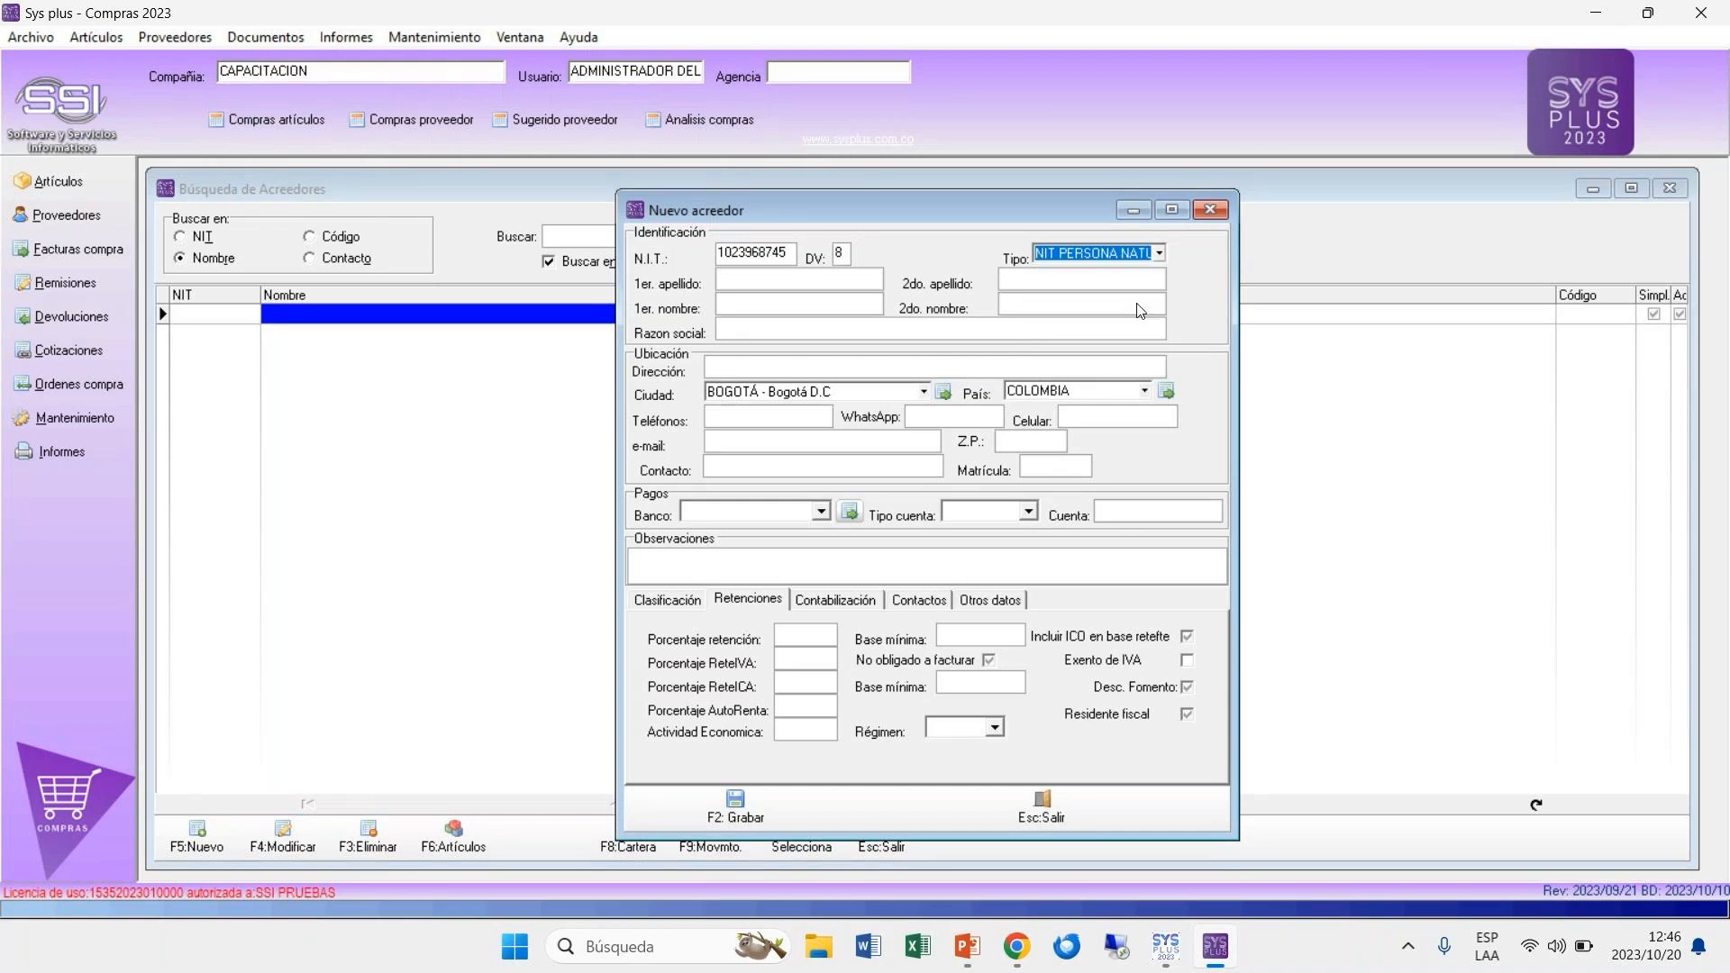
Step: Enter the supplier's first surname, second surname and first name in capital letters
{"action": "left_click", "coordinate": [753, 286]}
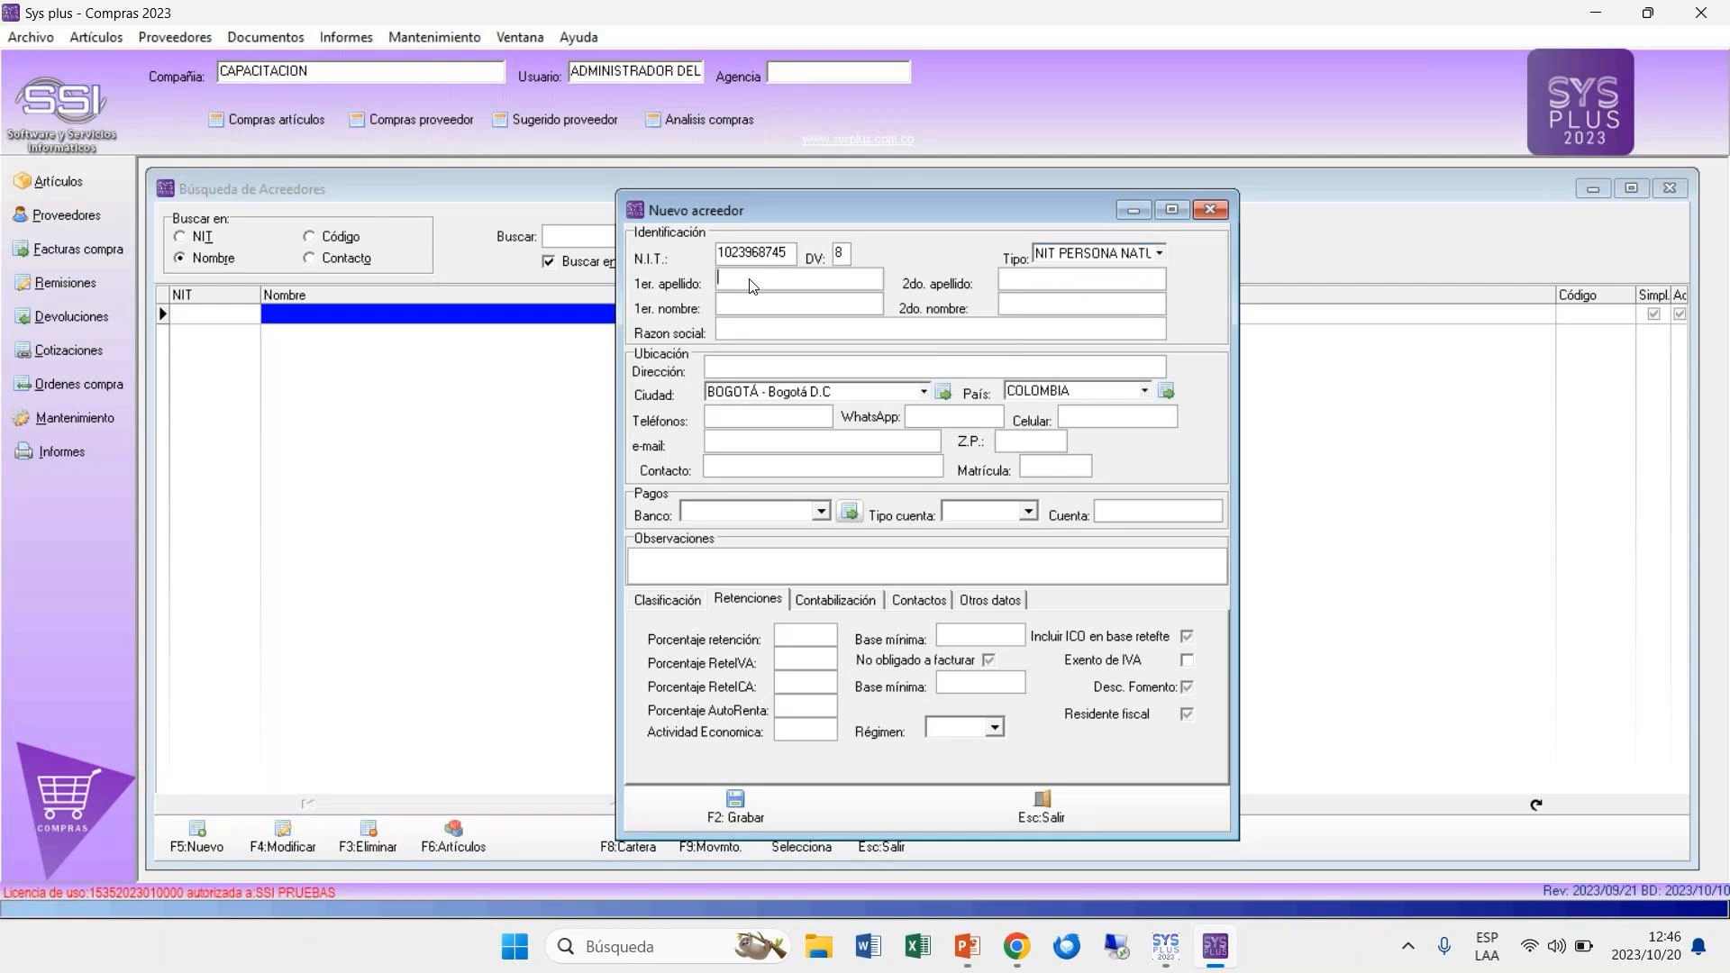
{"action": "key", "text": "Caps_Lock"}
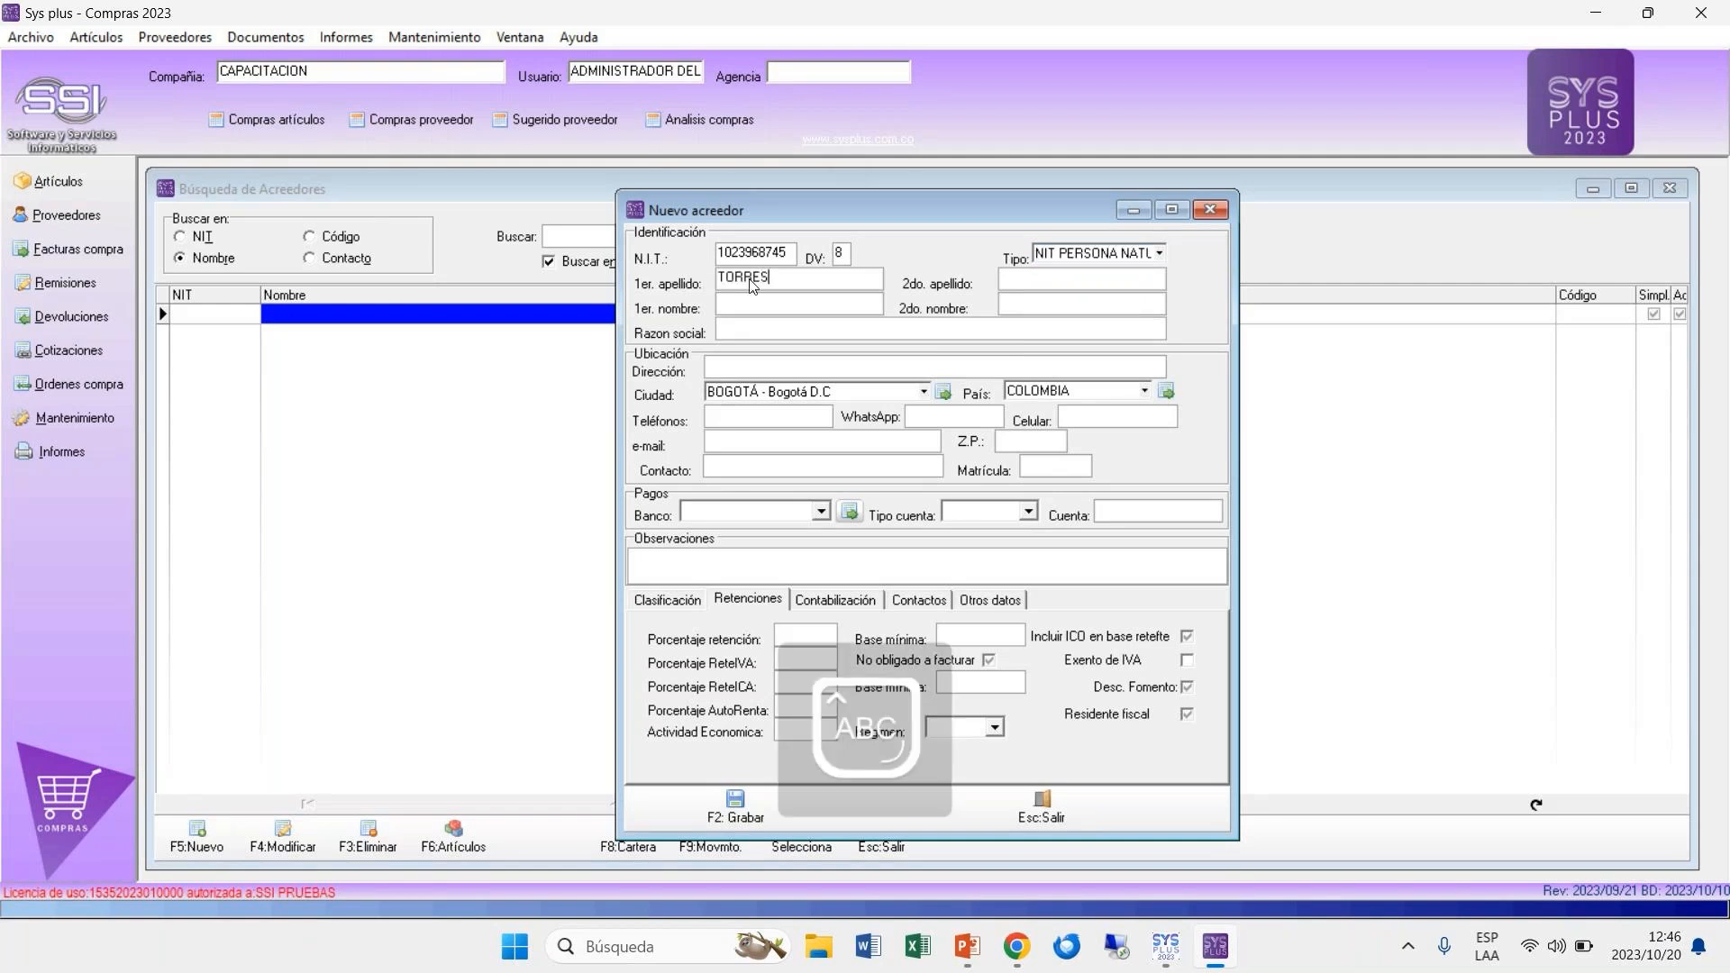
{"action": "key", "text": "Tab"}
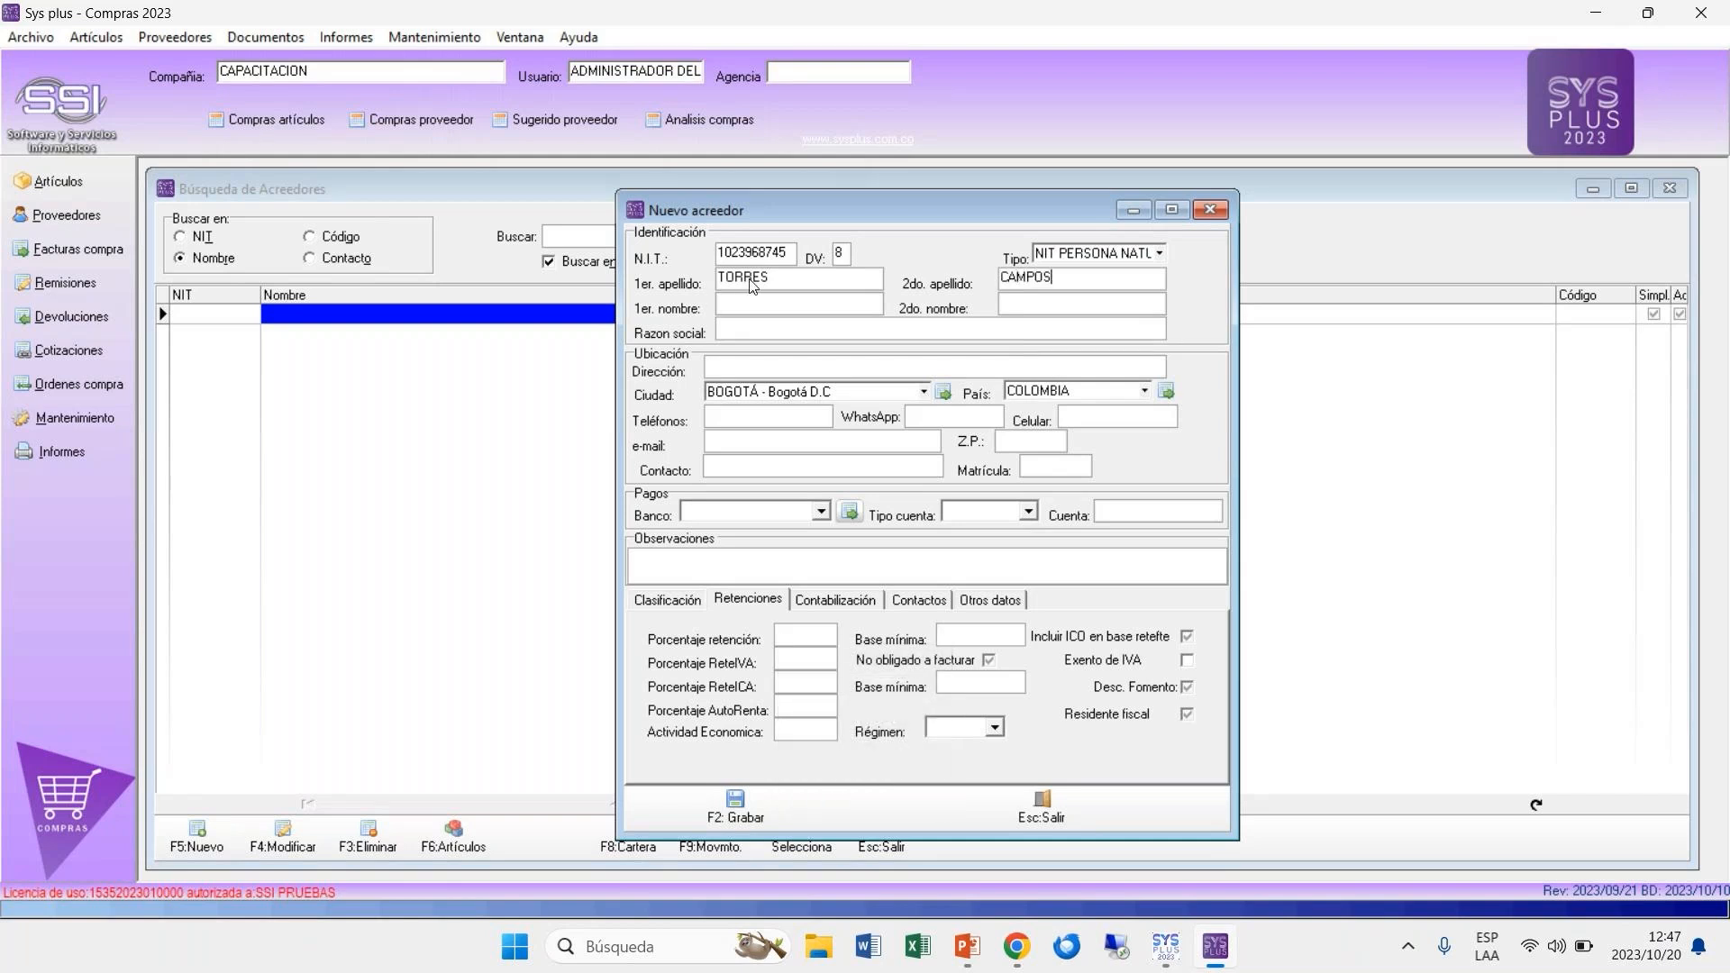
{"action": "key", "text": "Tab"}
Step: Fill in the supplier's street address and telephone number in the location details
{"action": "left_click", "coordinate": [744, 370]}
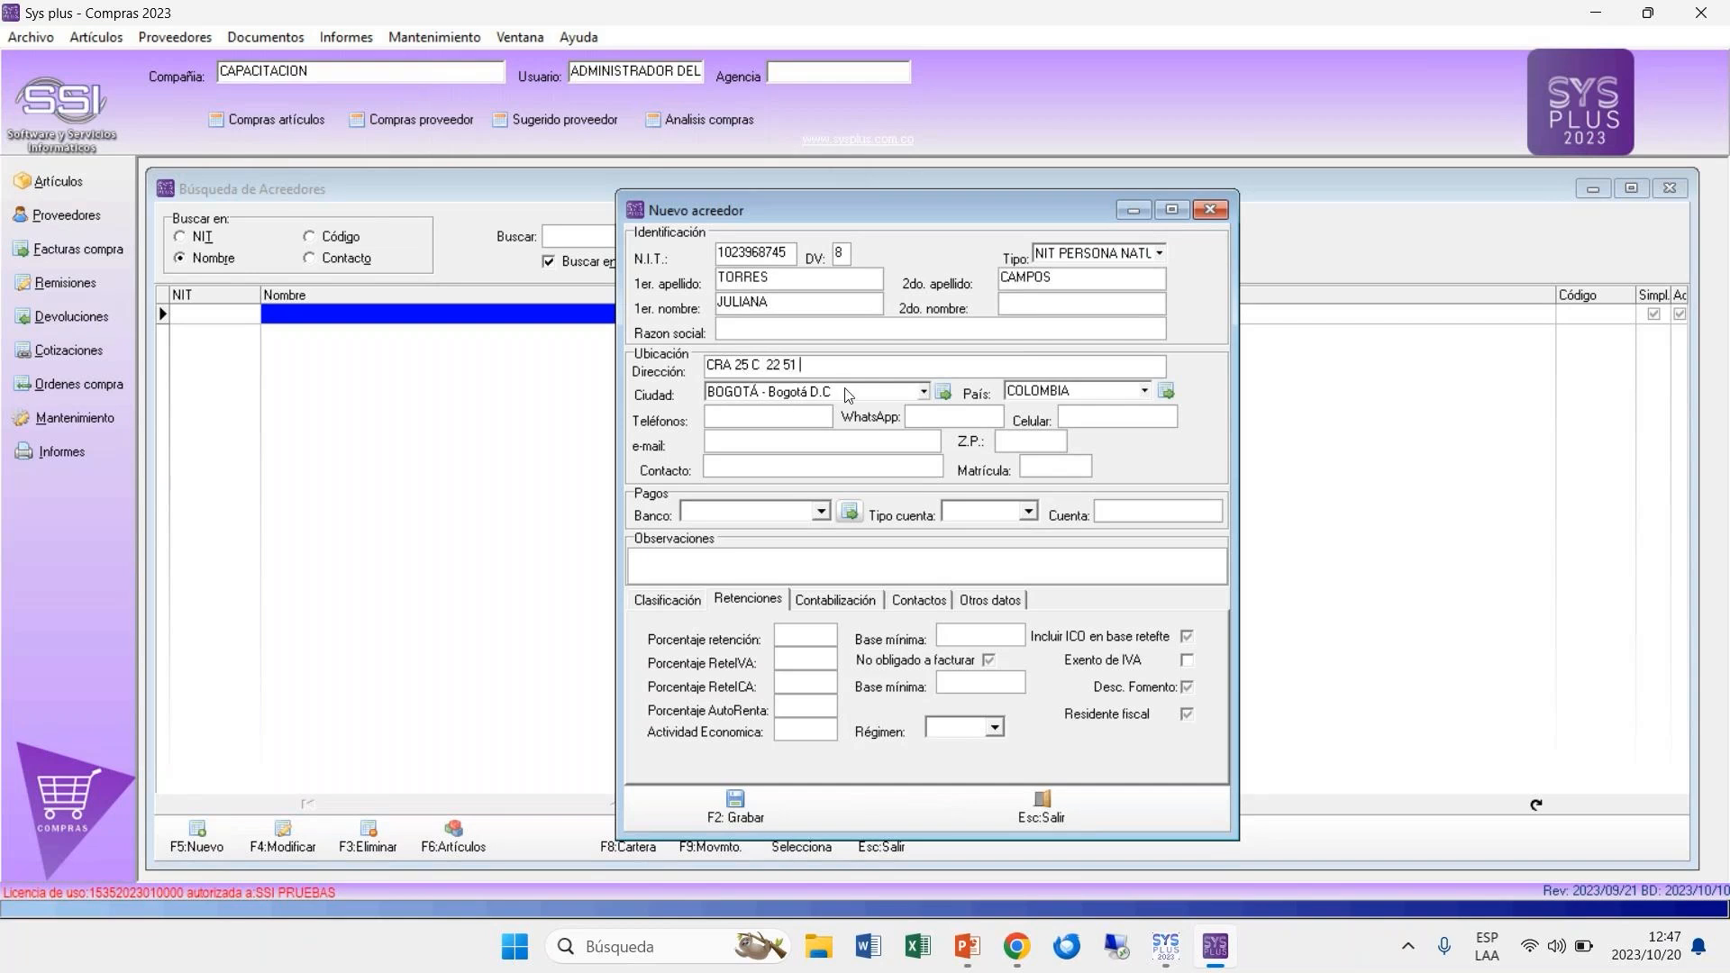
{"action": "left_click", "coordinate": [792, 422]}
Step: Fill in the supplier's e-mail address
{"action": "left_click", "coordinate": [787, 446]}
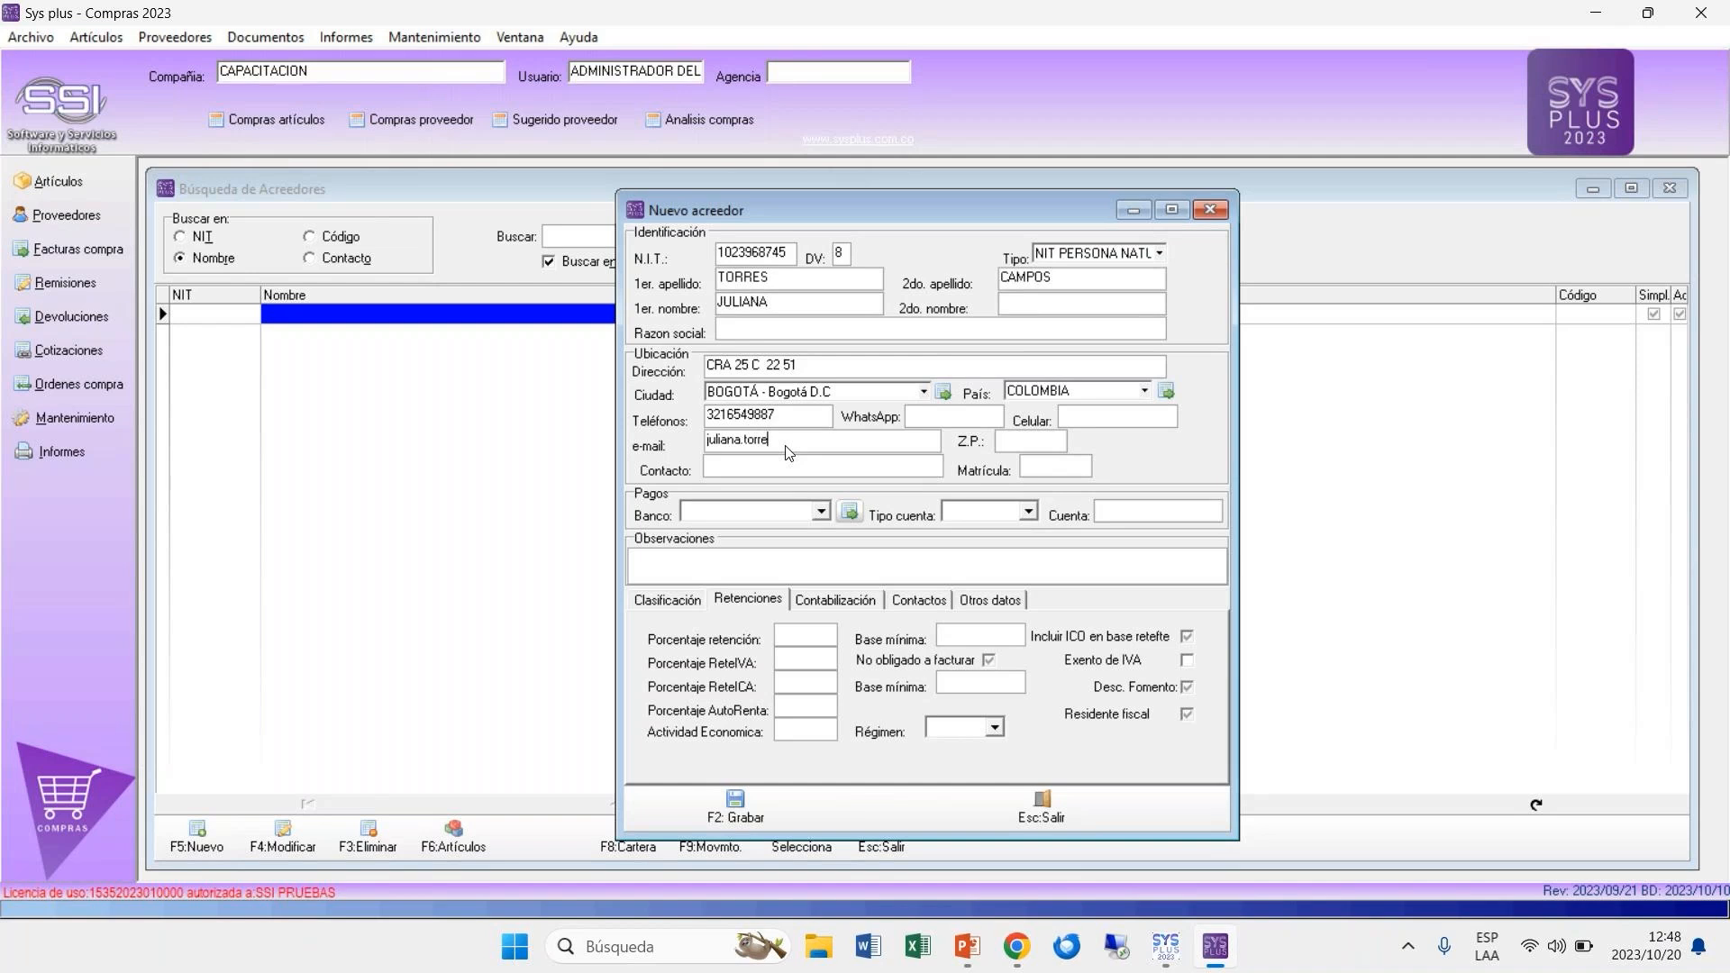
Step: Set the payment details to bank BANCOLOMBIA S.A. and account type CORRIENTE, and enter the supplier's bank account number
{"action": "left_click", "coordinate": [821, 515]}
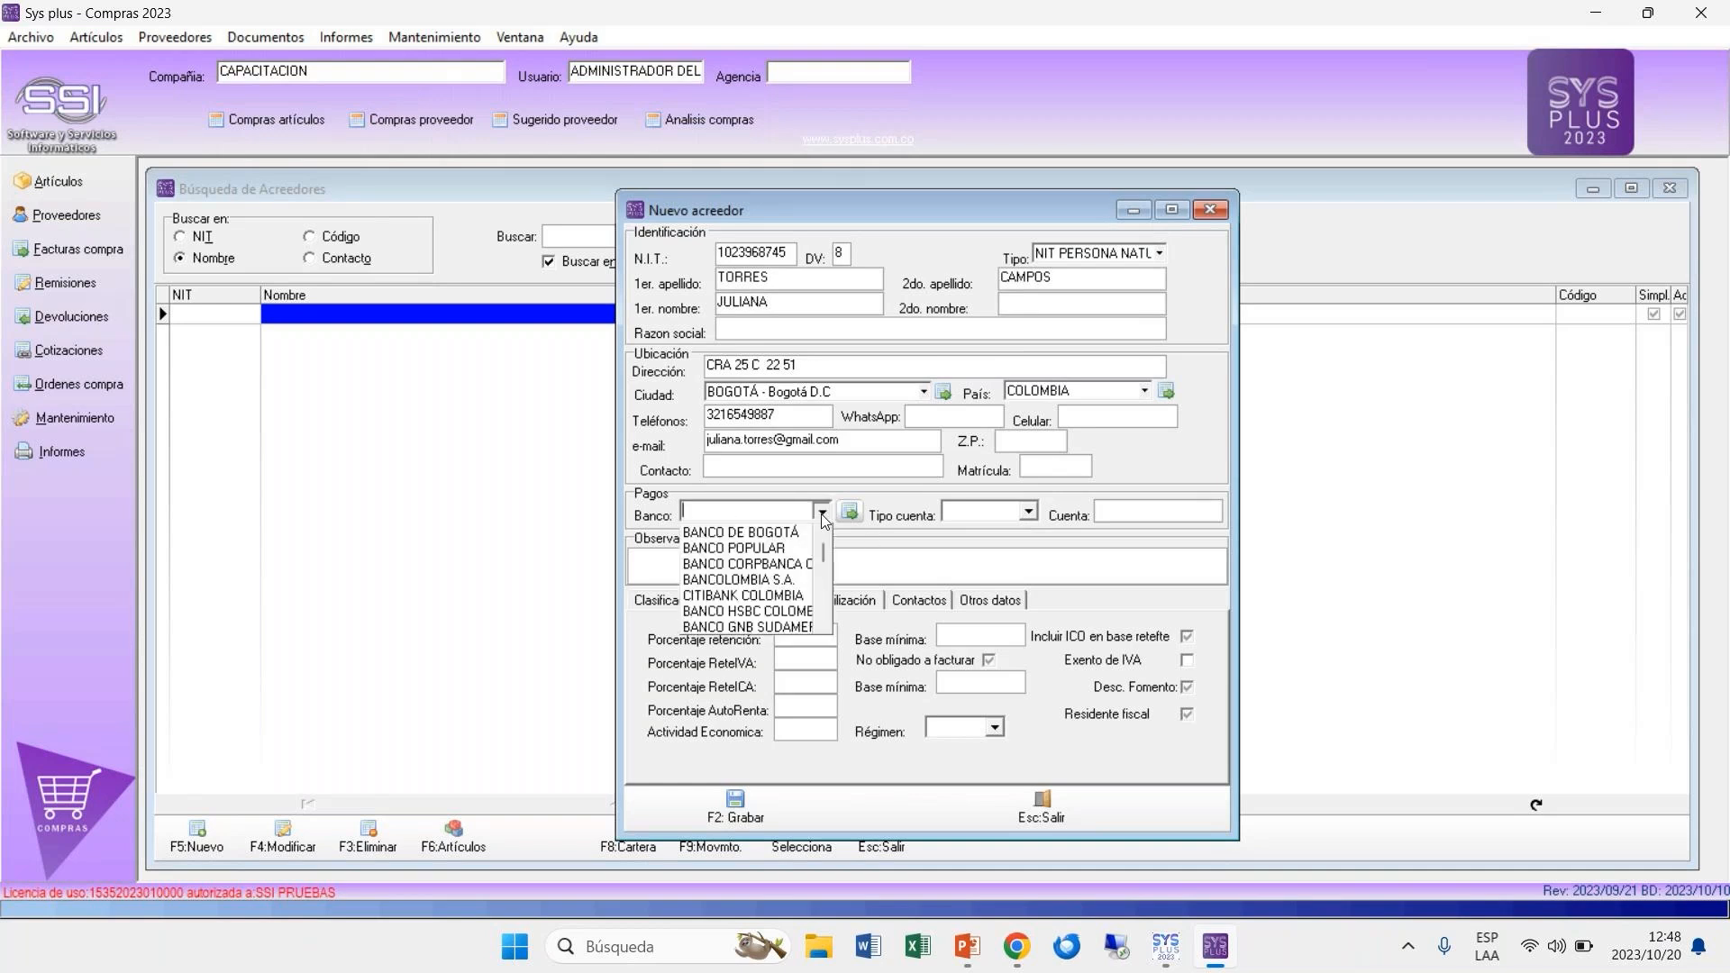
{"action": "left_click", "coordinate": [776, 581]}
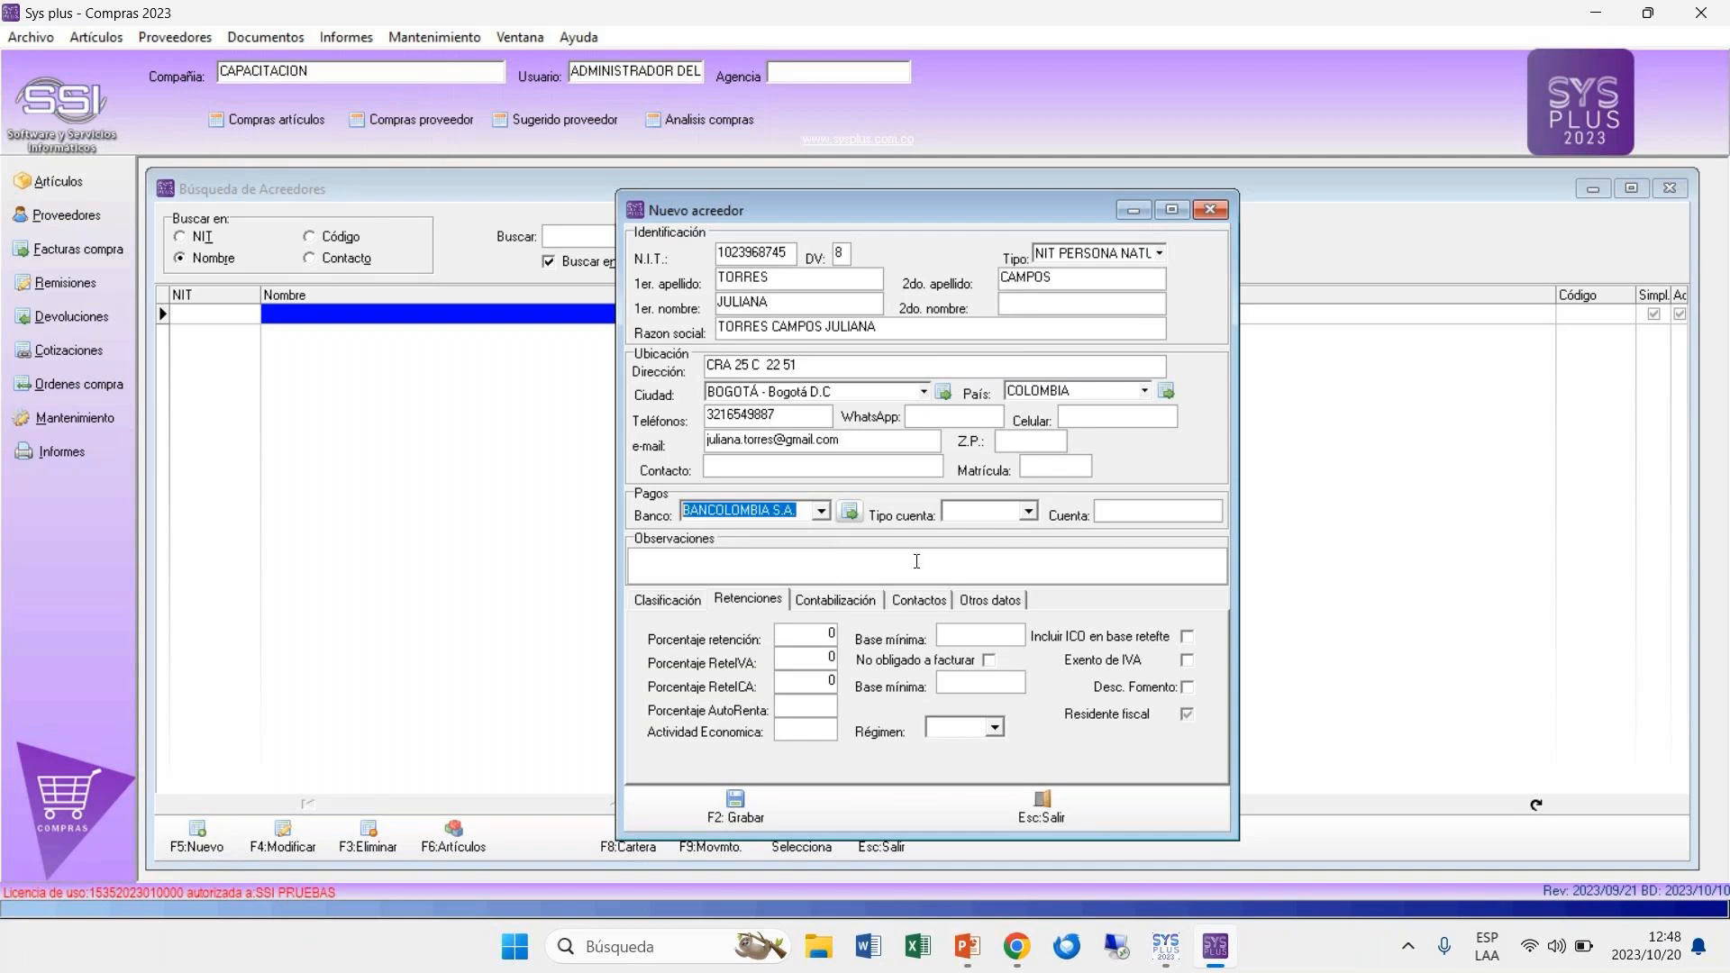
{"action": "left_click", "coordinate": [1028, 512]}
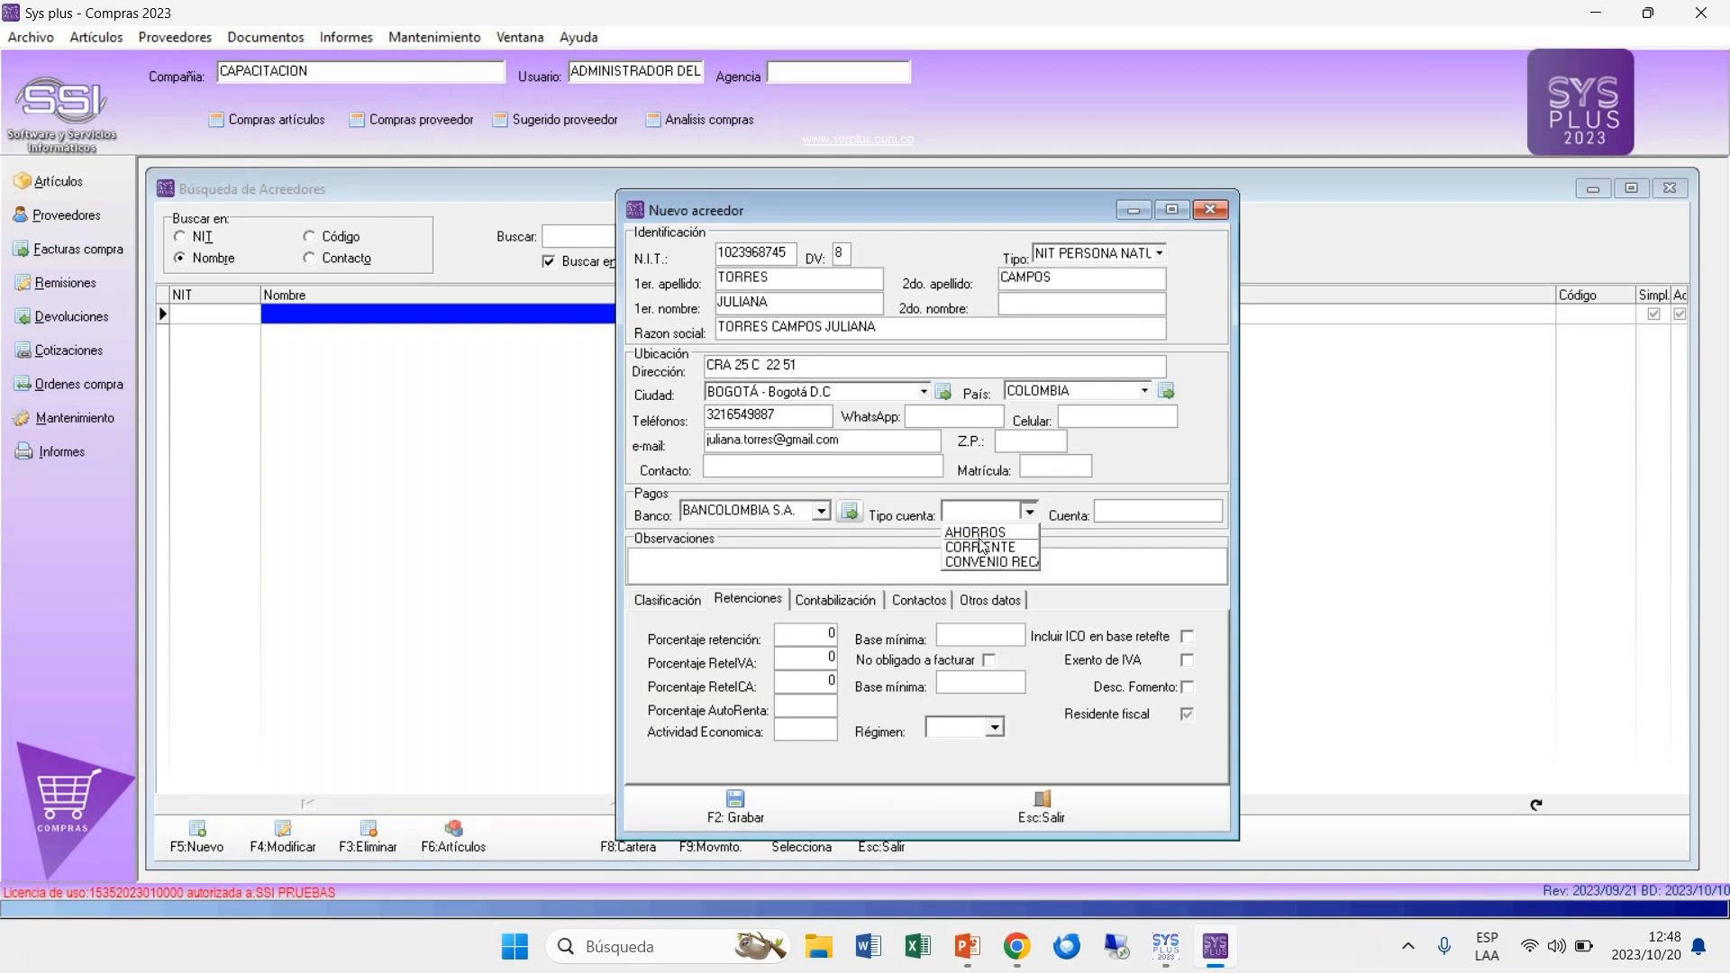
{"action": "left_click", "coordinate": [982, 546]}
{"action": "left_click", "coordinate": [1117, 512]}
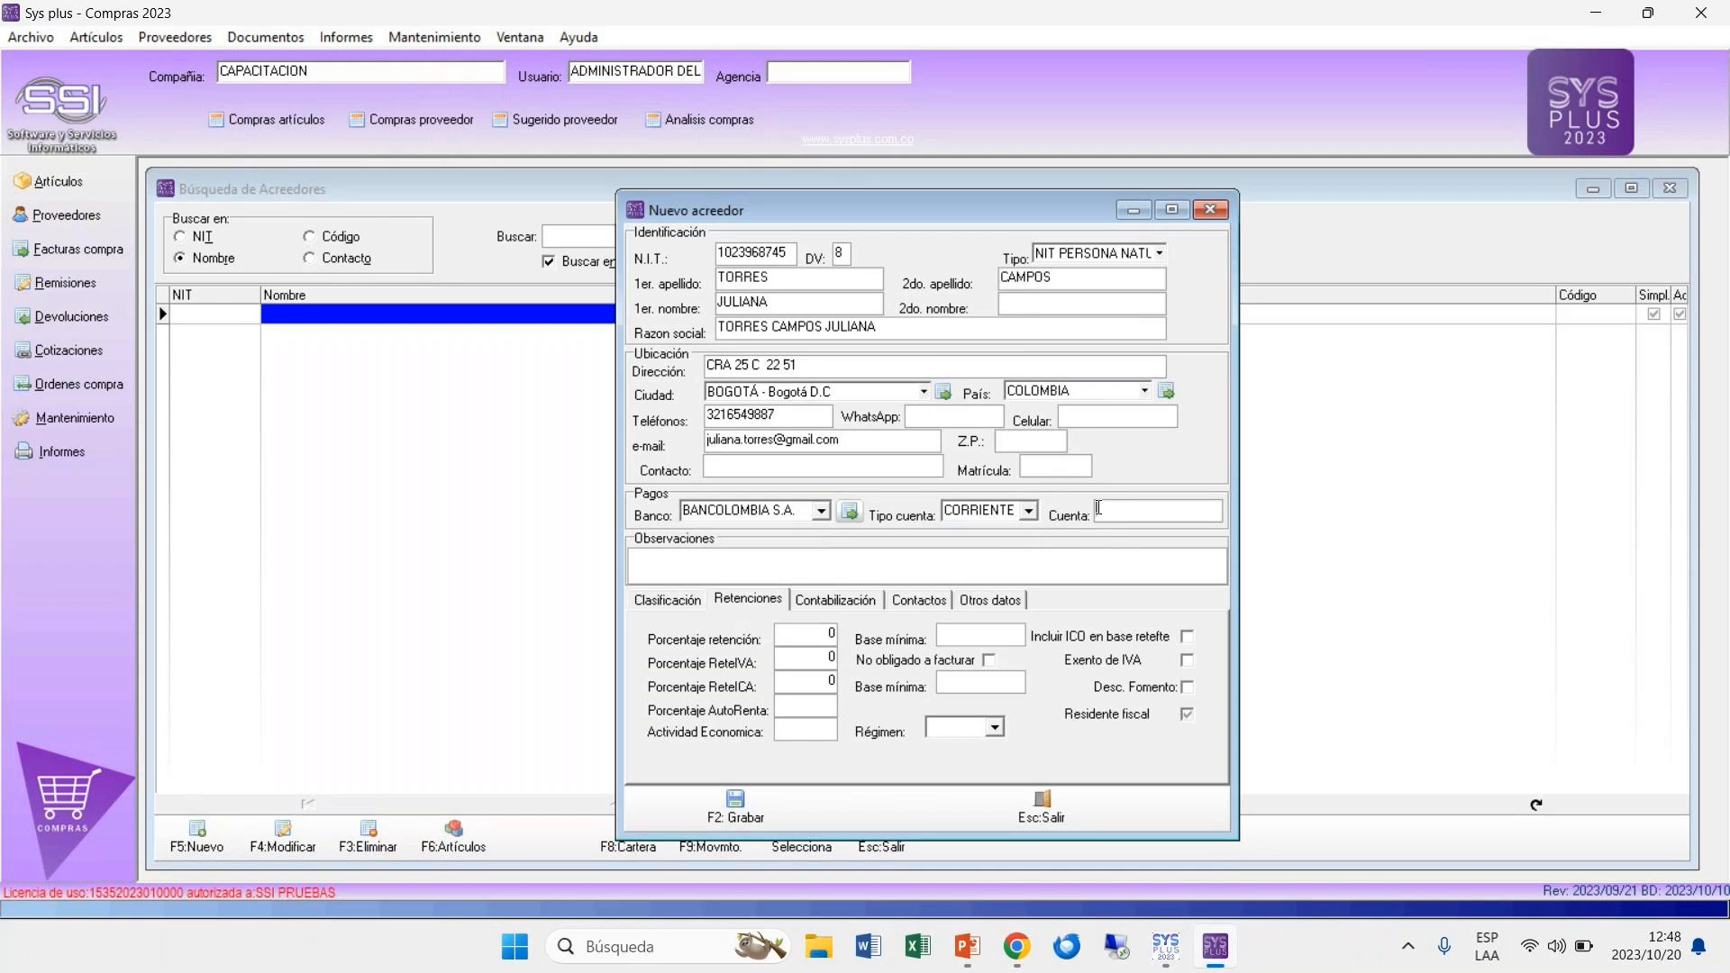
Step: Show the supplier's classification details and review the code and the available groups
{"action": "left_click", "coordinate": [666, 602]}
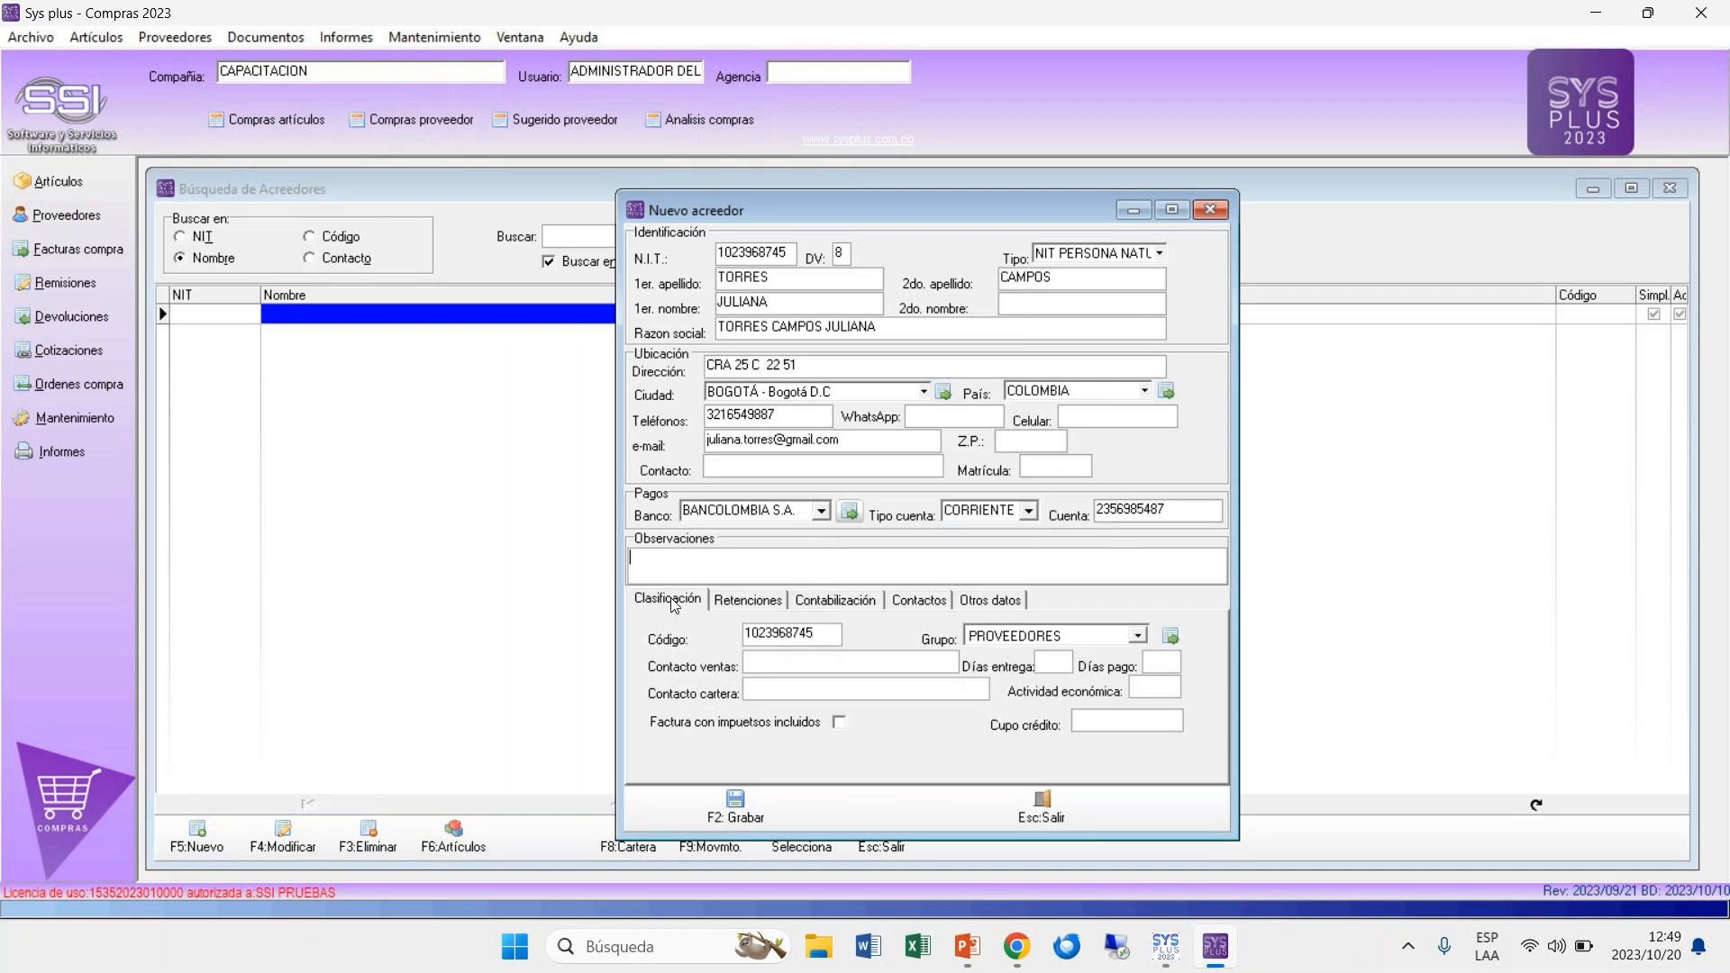
{"action": "left_click_drag", "start_coordinate": [822, 634], "coordinate": [737, 643]}
{"action": "left_click", "coordinate": [1139, 637]}
{"action": "left_click", "coordinate": [1139, 639]}
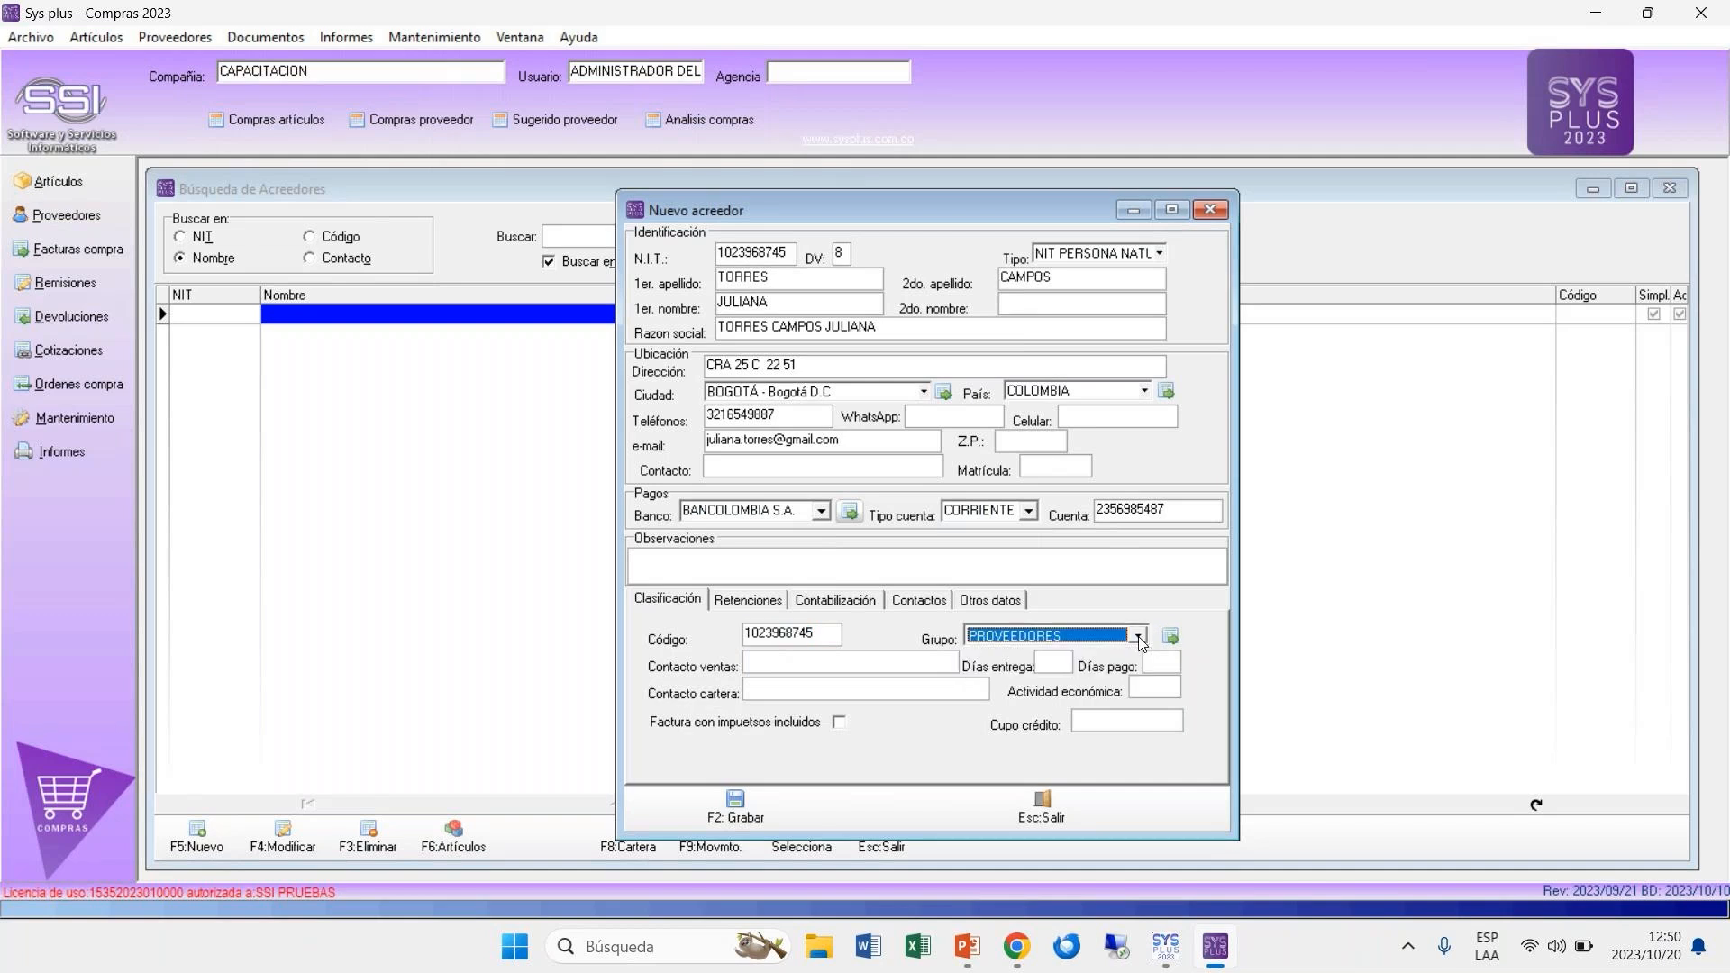
Step: Review the accounts assigned to each creditor group in the maintenance settings, and close the group list
{"action": "left_click", "coordinate": [68, 420]}
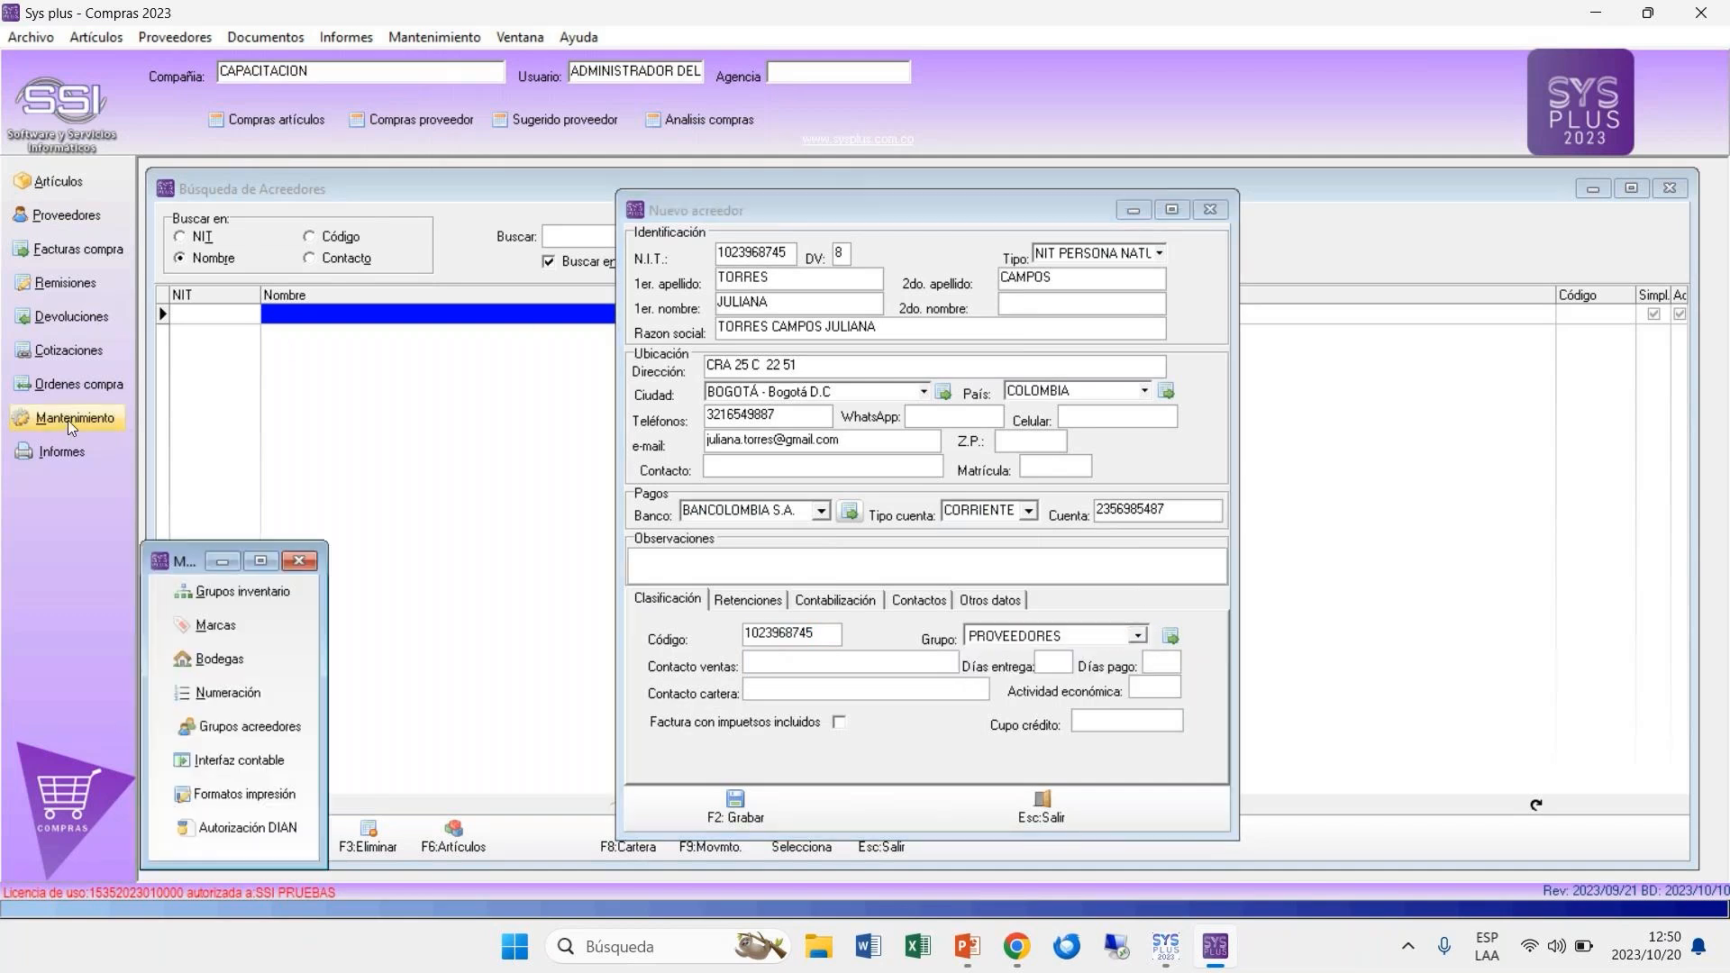
{"action": "left_click", "coordinate": [251, 732]}
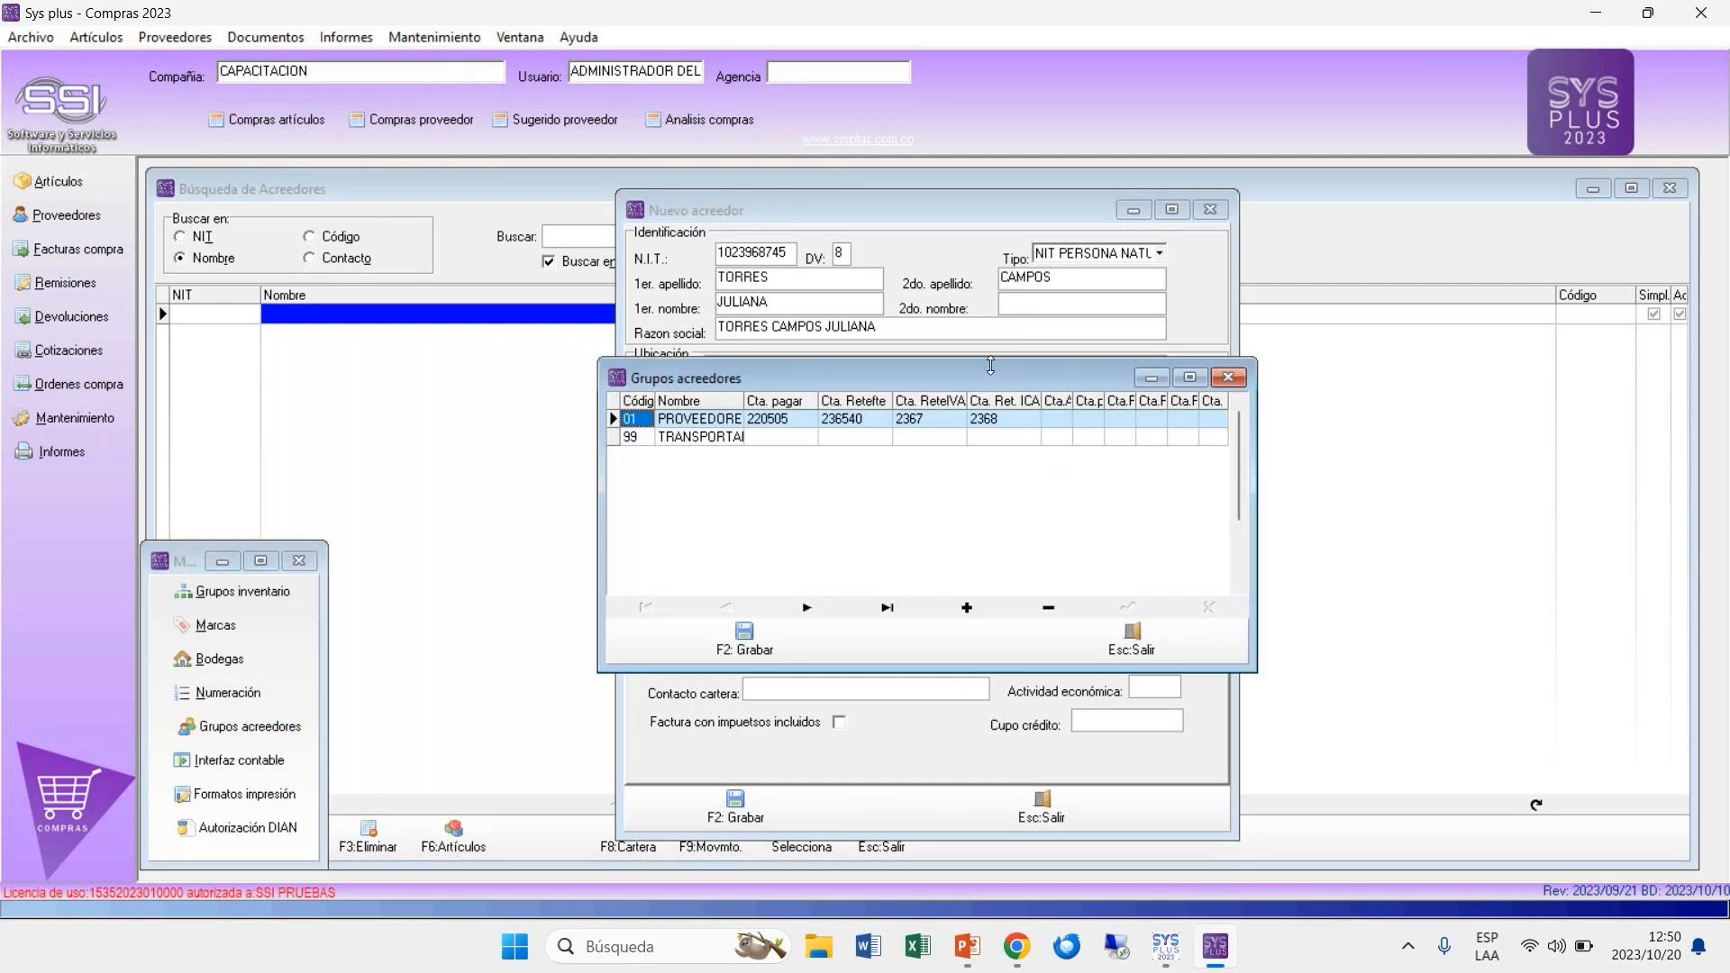
{"action": "left_click_drag", "start_coordinate": [1015, 382], "coordinate": [1437, 610]}
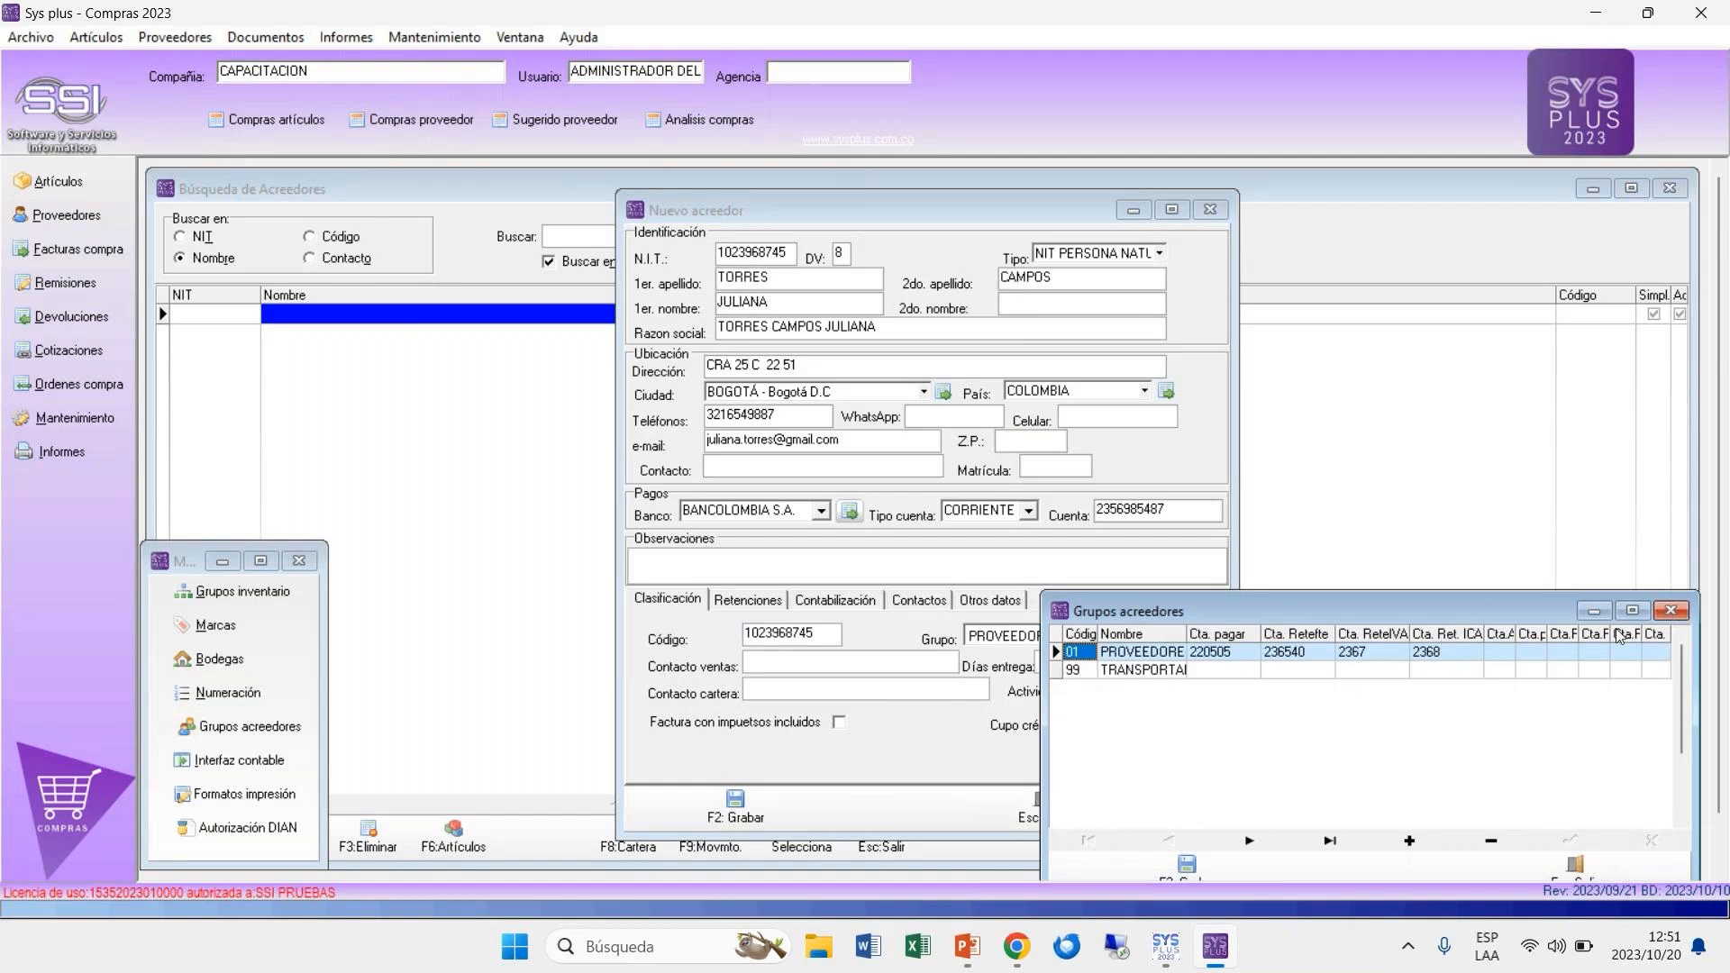
{"action": "left_click", "coordinate": [1670, 612]}
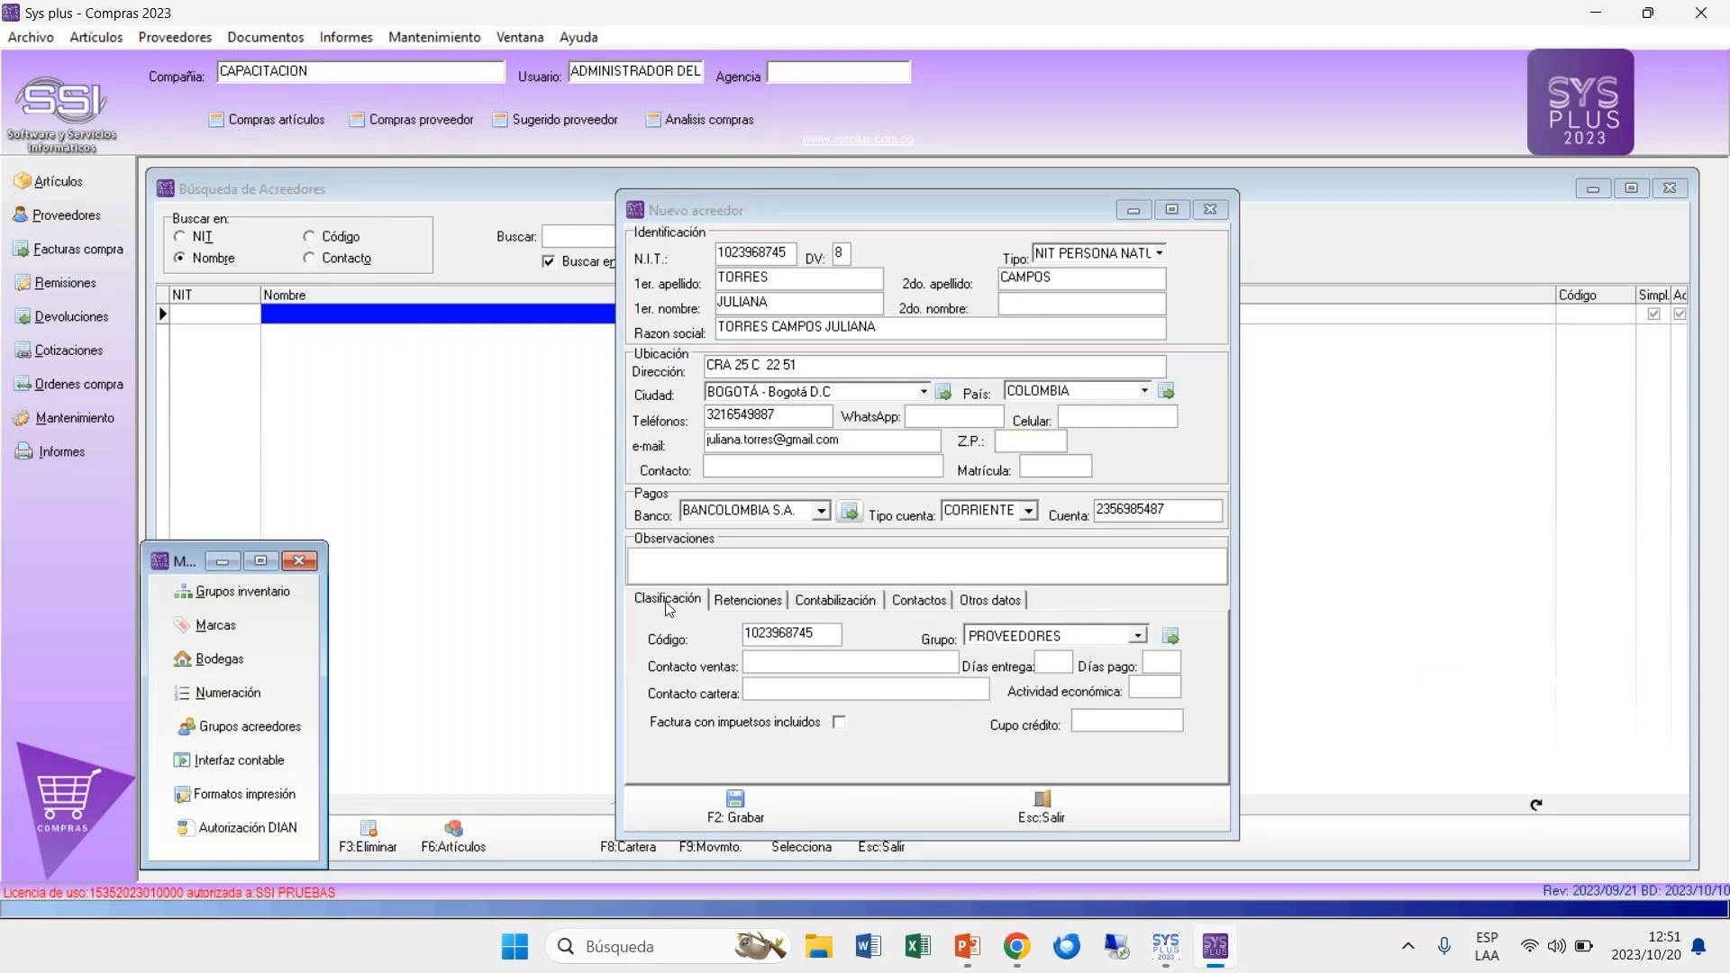
Step: Enter the sales contact's full name in capital letters in the supplier's classification details
{"action": "left_click", "coordinate": [771, 667]}
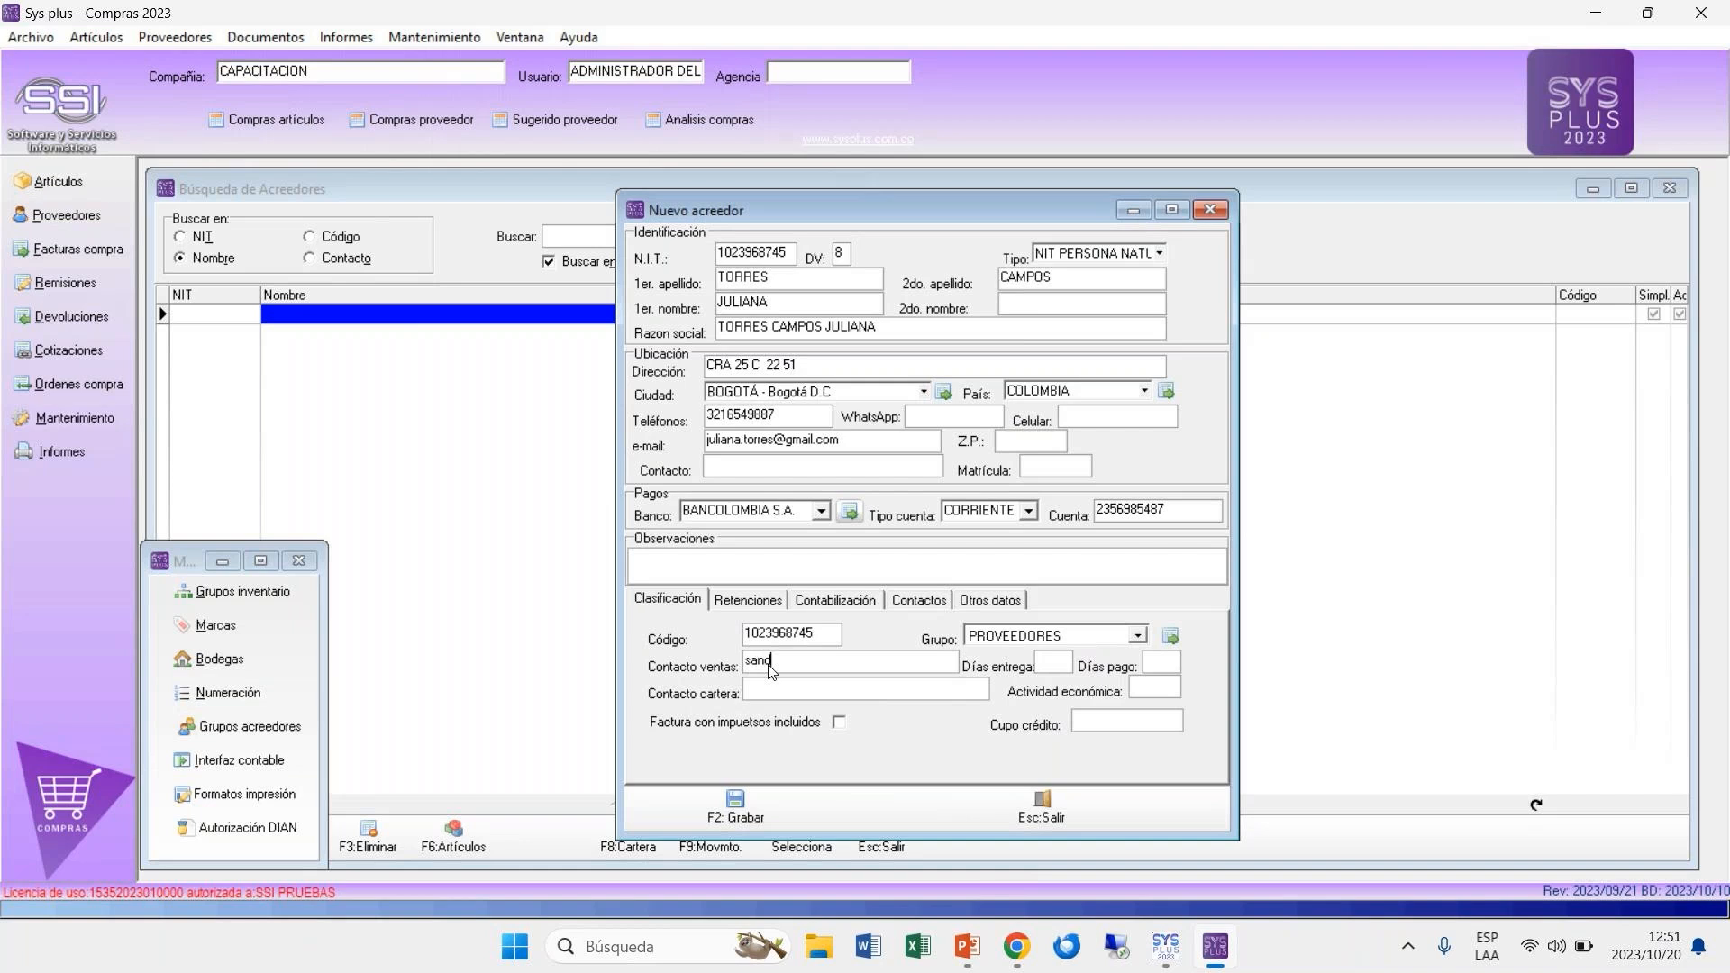
{"action": "key", "text": "Caps_Lock"}
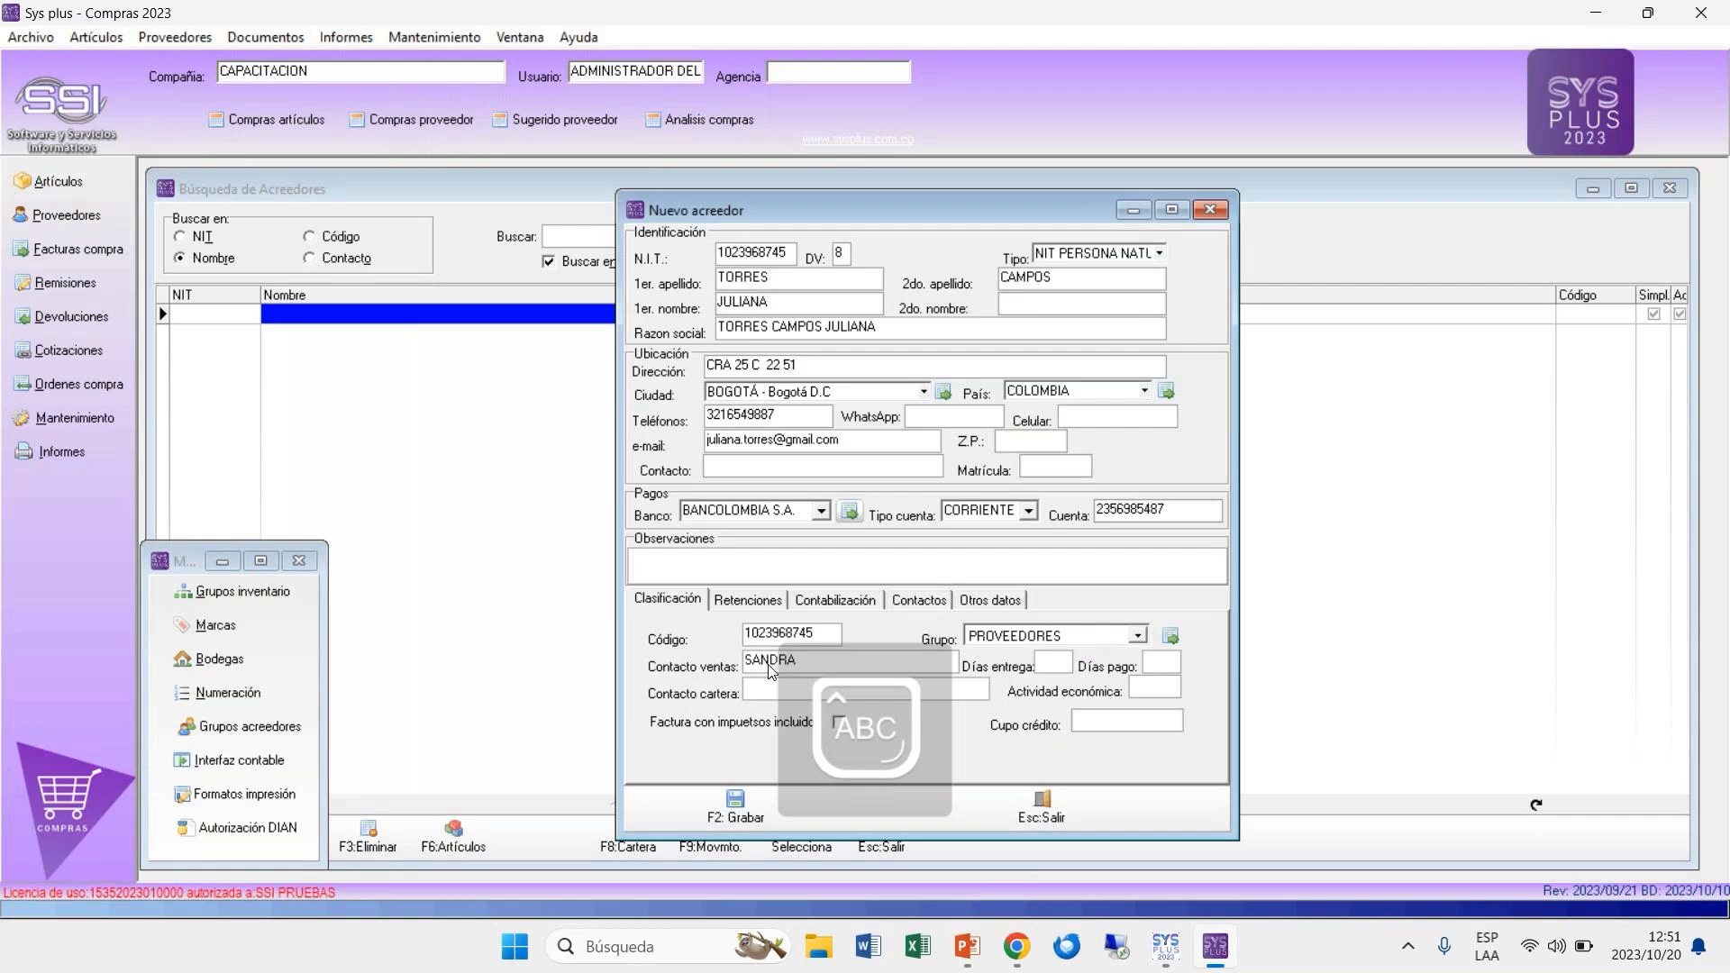
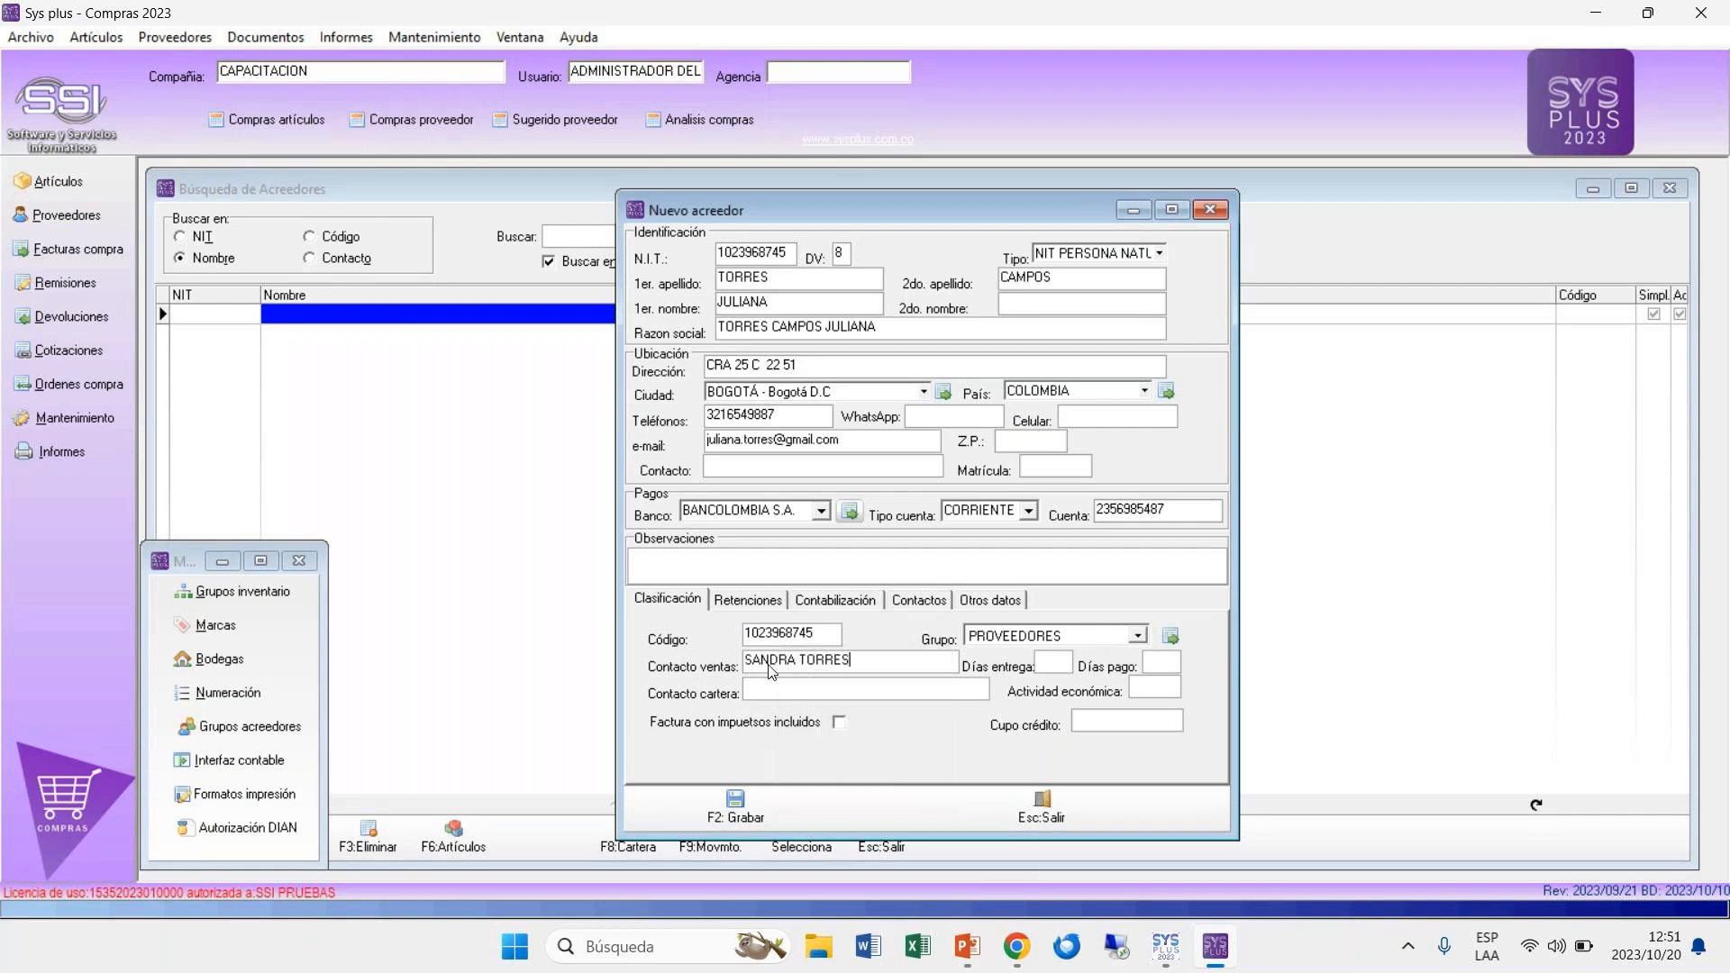
Step: Enter the accounts (cartera) contact's full name in the supplier's classification details
{"action": "left_click", "coordinate": [776, 691]}
{"action": "type", "text": "3"}
Step: Set the supplier's delivery days to 3, payment days to 30 and credit limit to 20000000
{"action": "left_click", "coordinate": [1158, 661]}
{"action": "type", "text": "30"}
{"action": "left_click", "coordinate": [1155, 687]}
{"action": "left_click", "coordinate": [1108, 722]}
{"action": "type", "text": "20000000"}
{"action": "left_click", "coordinate": [840, 723]}
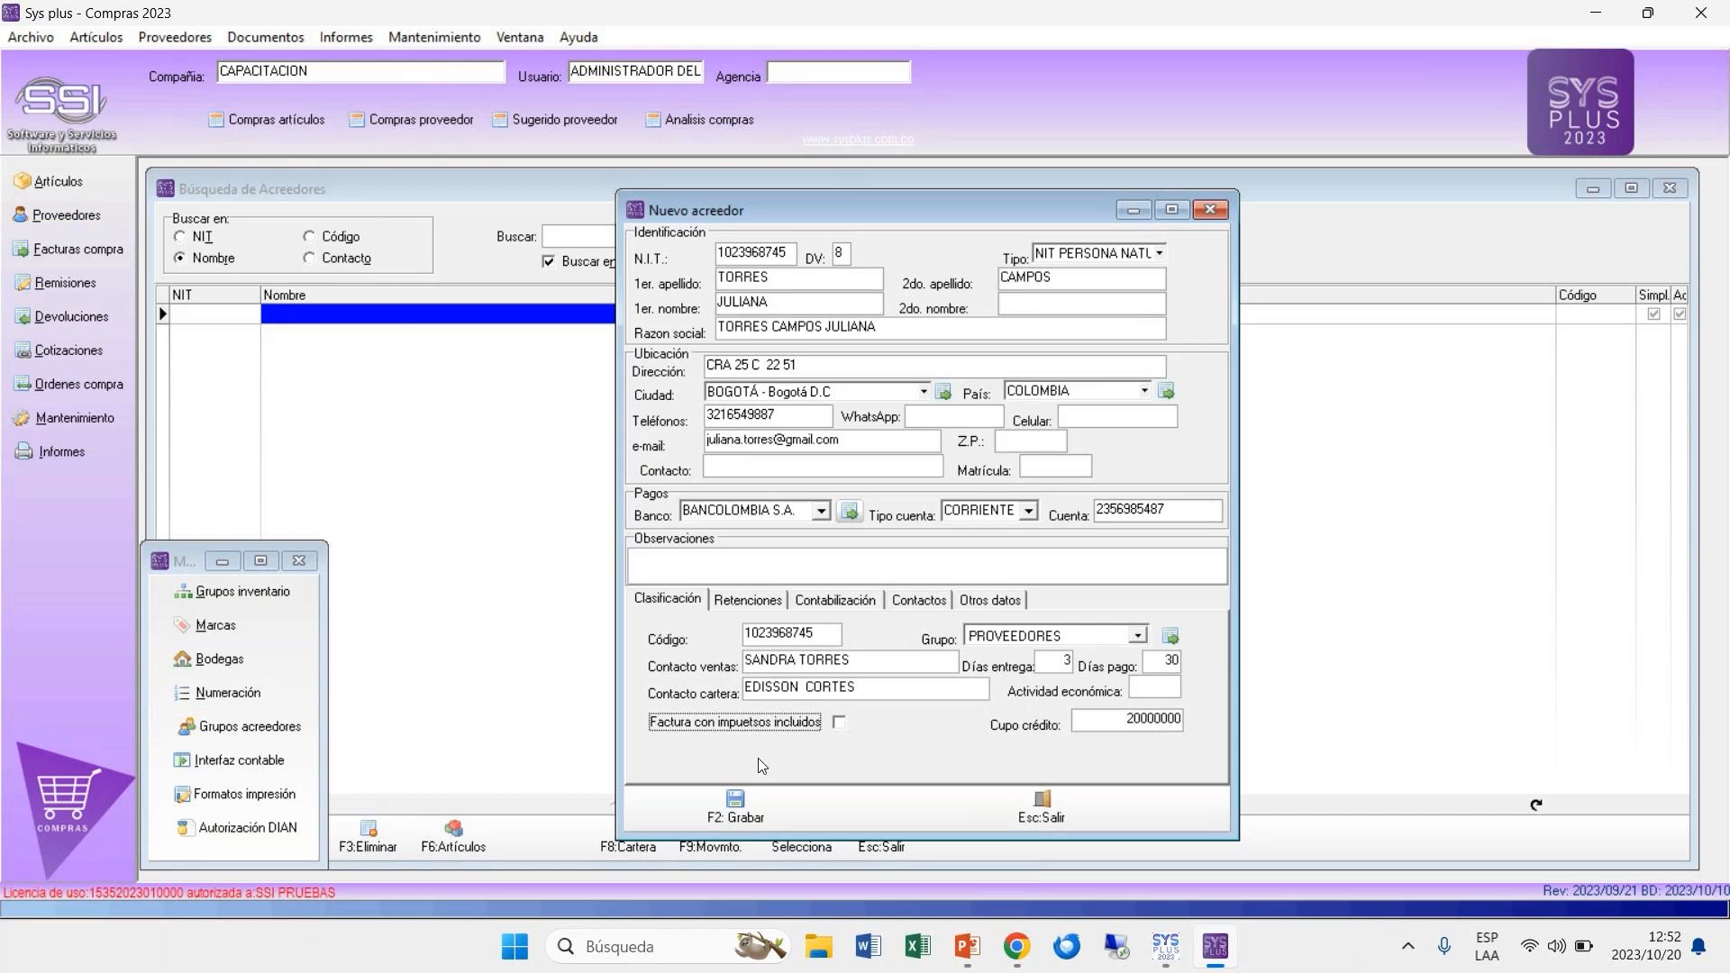
Step: In the supplier's withholding settings, enable No obligado a facturar and disable Residente fiscal
{"action": "left_click", "coordinate": [748, 601]}
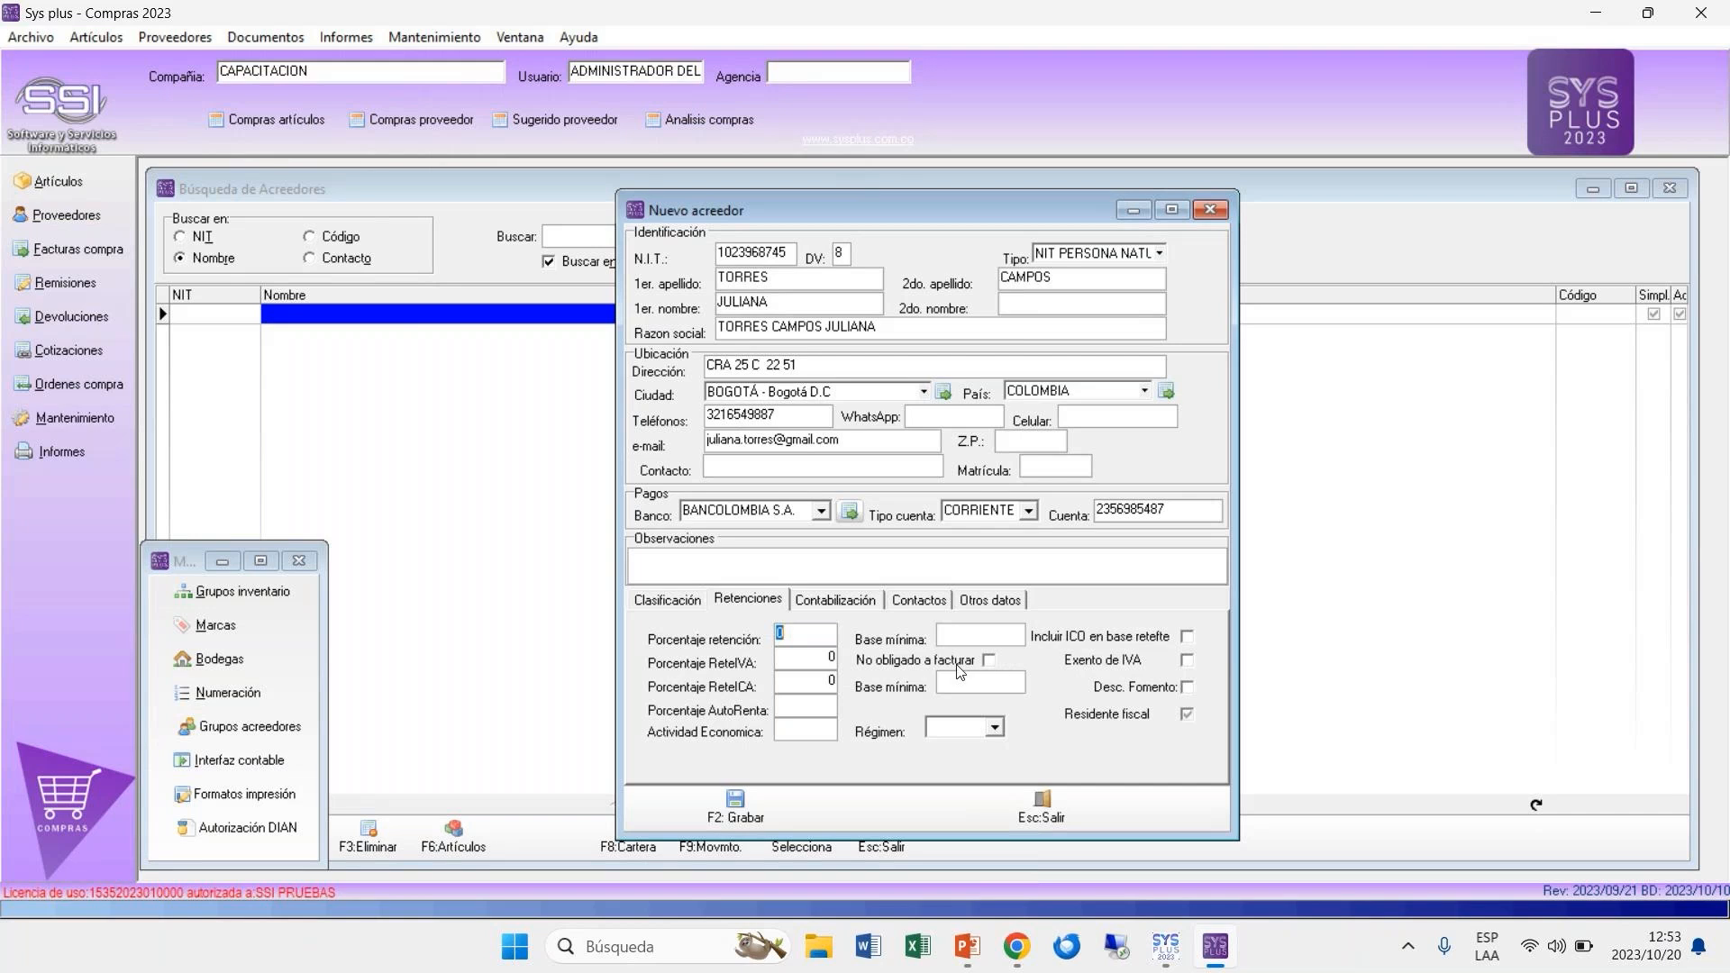
{"action": "left_click", "coordinate": [991, 662]}
{"action": "left_click", "coordinate": [996, 728]}
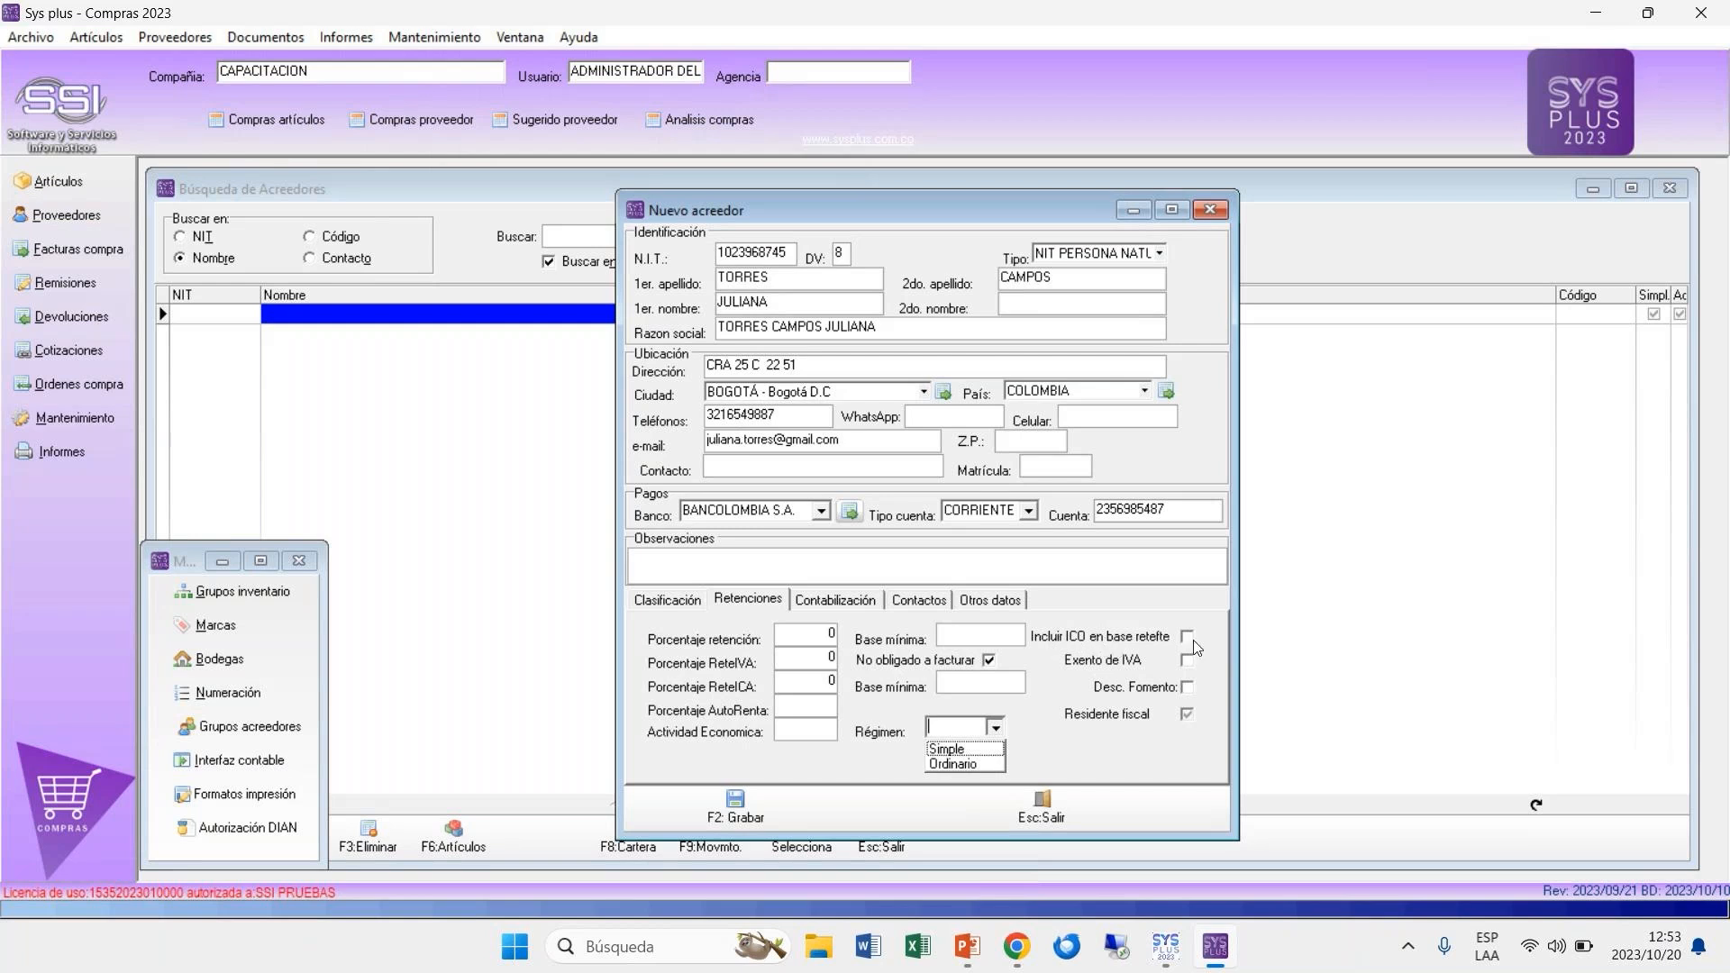
{"action": "left_click", "coordinate": [1187, 714]}
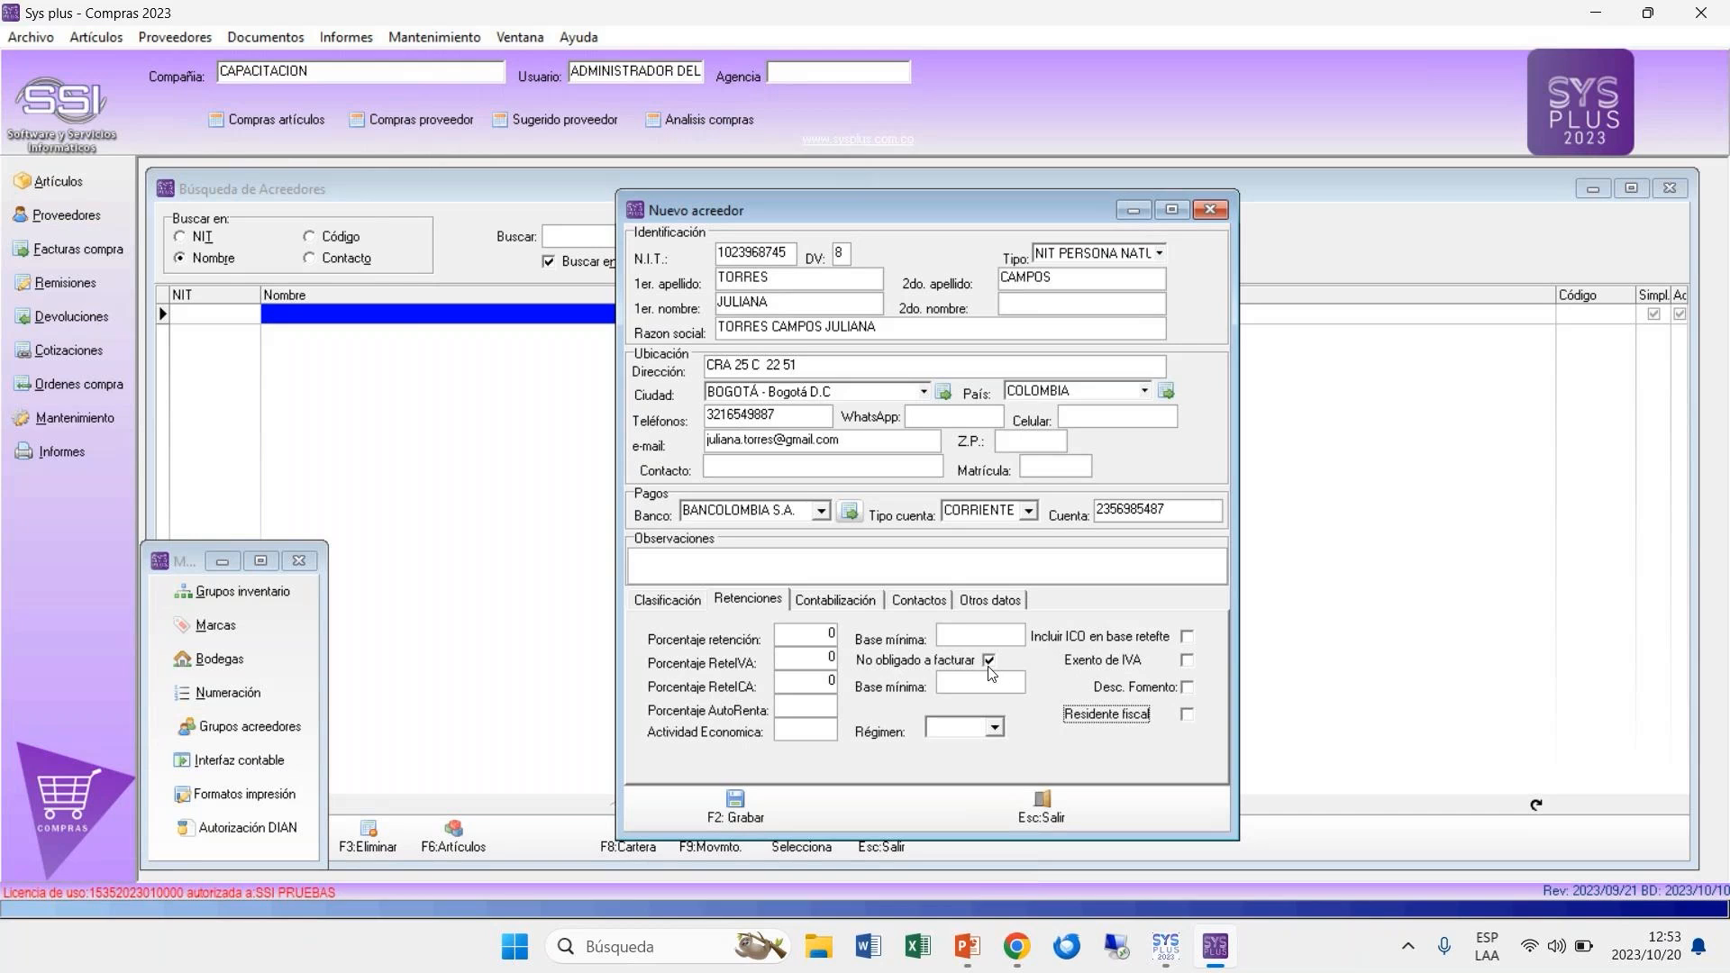
Step: Examine the supplier's accounting, contacts and SAGRILAFT fields, and compare the classification code with the NIT
{"action": "left_click", "coordinate": [847, 602]}
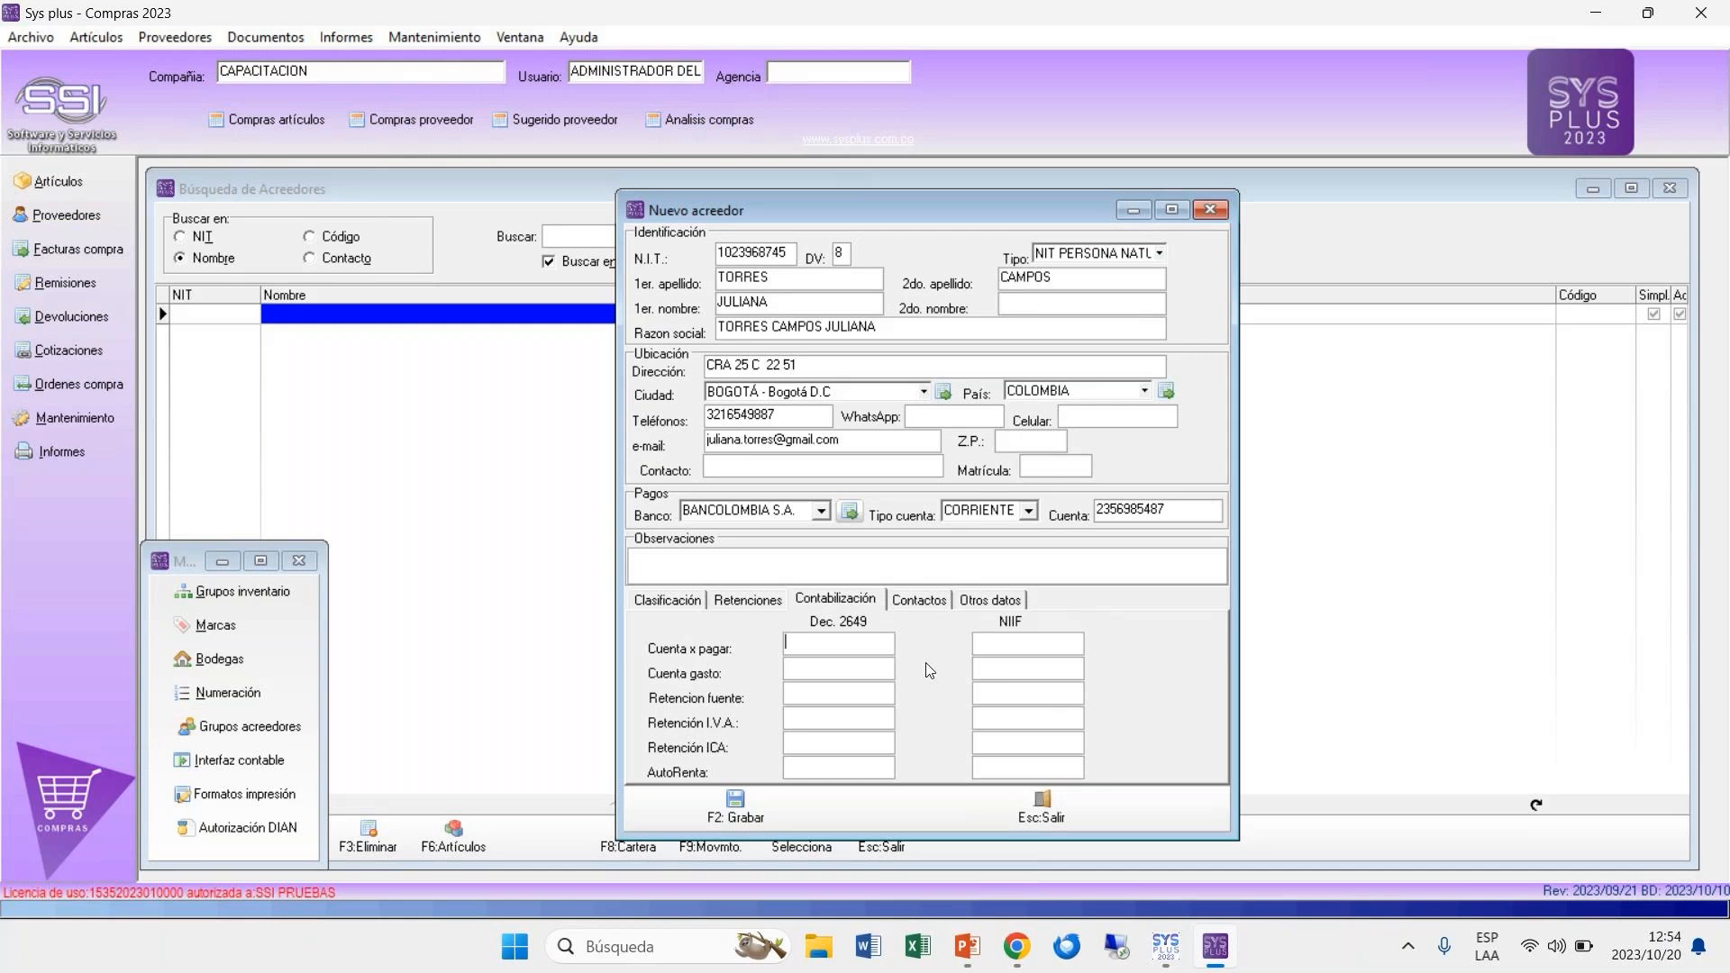
{"action": "left_click", "coordinate": [938, 610]}
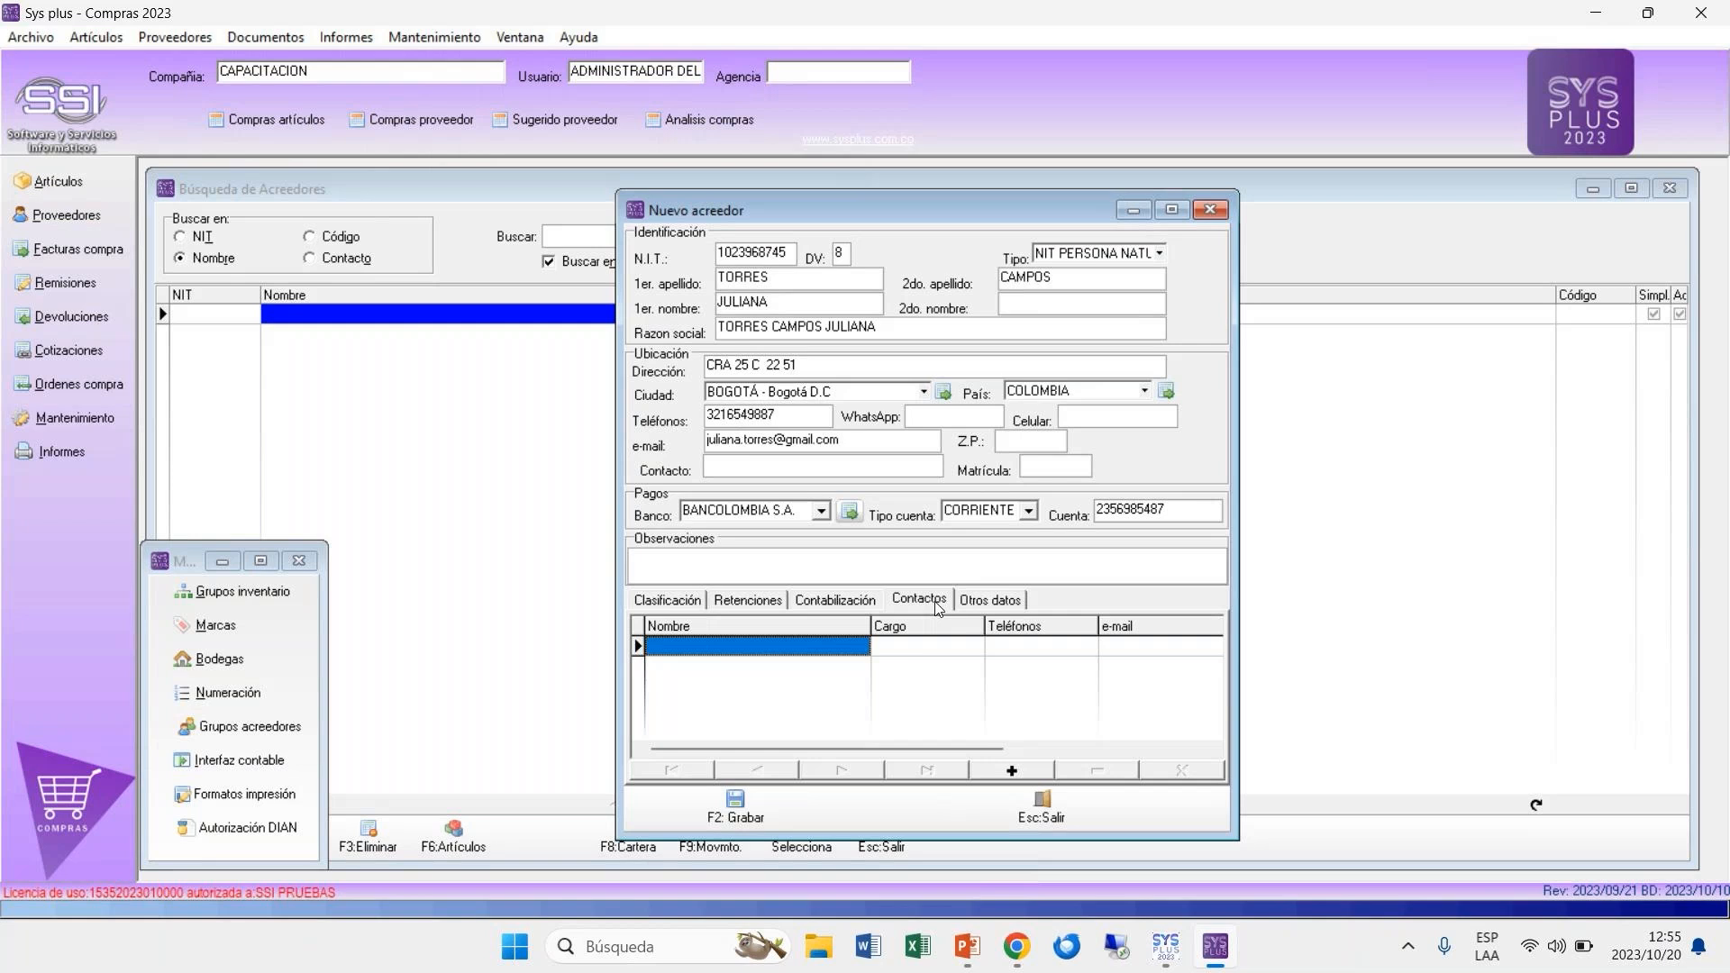
{"action": "key", "text": "Tab"}
{"action": "key", "text": "Tab"}
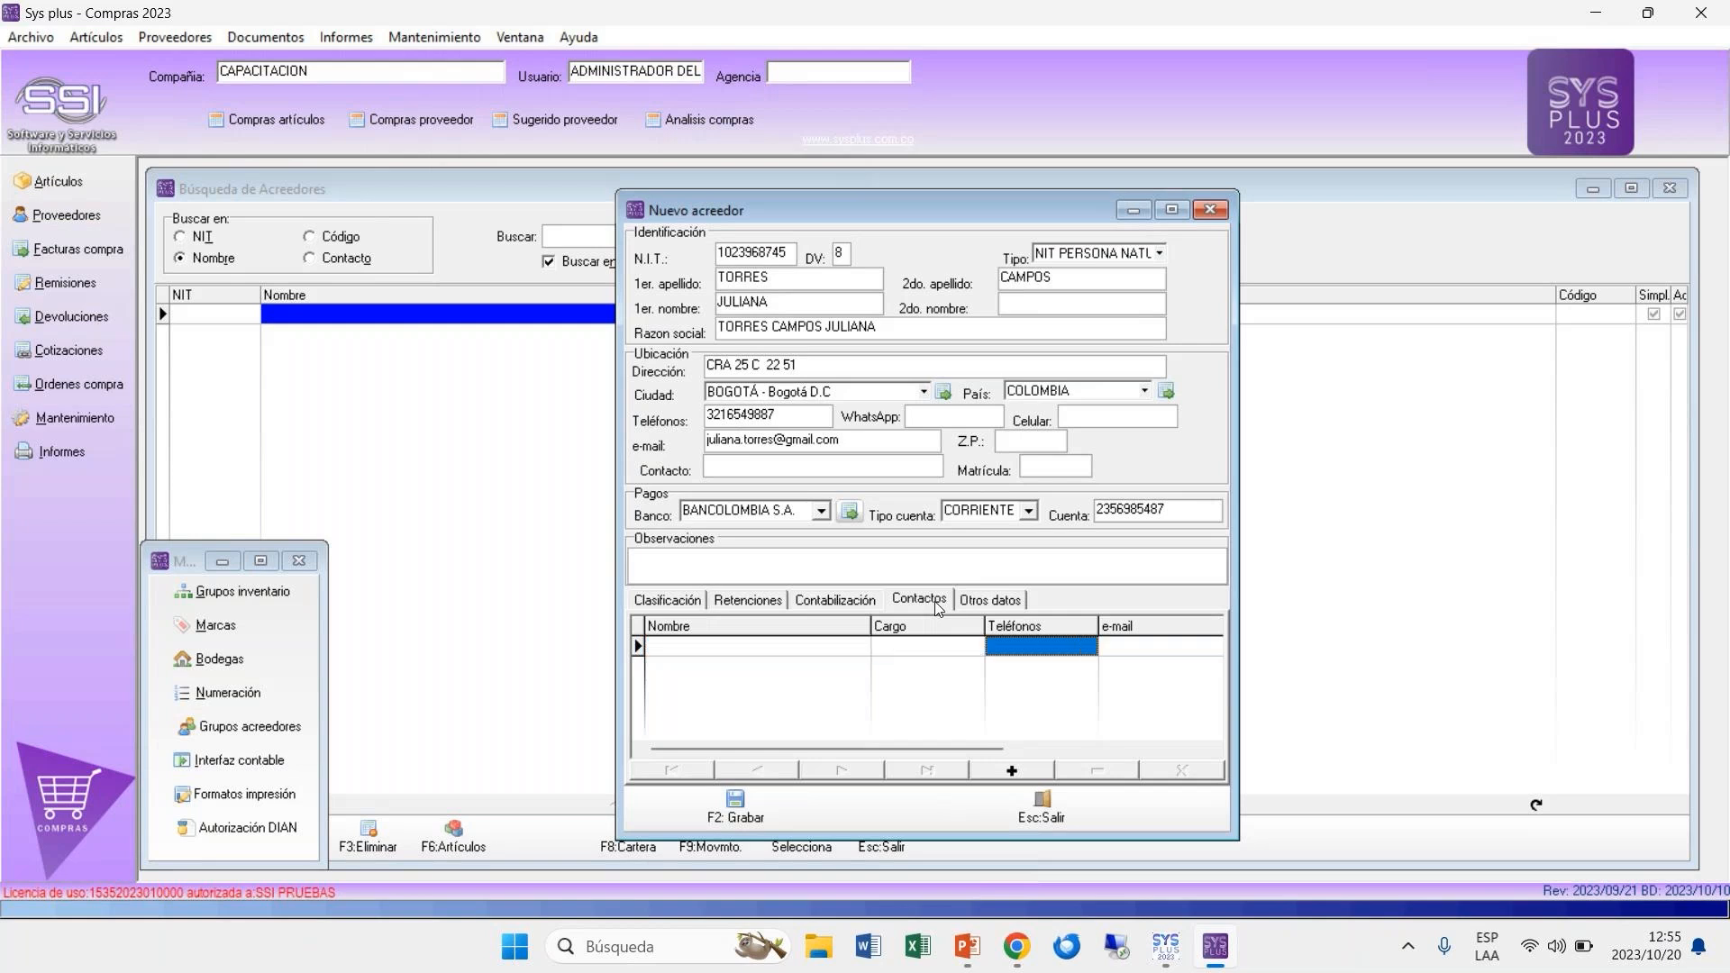
{"action": "key", "text": "Tab"}
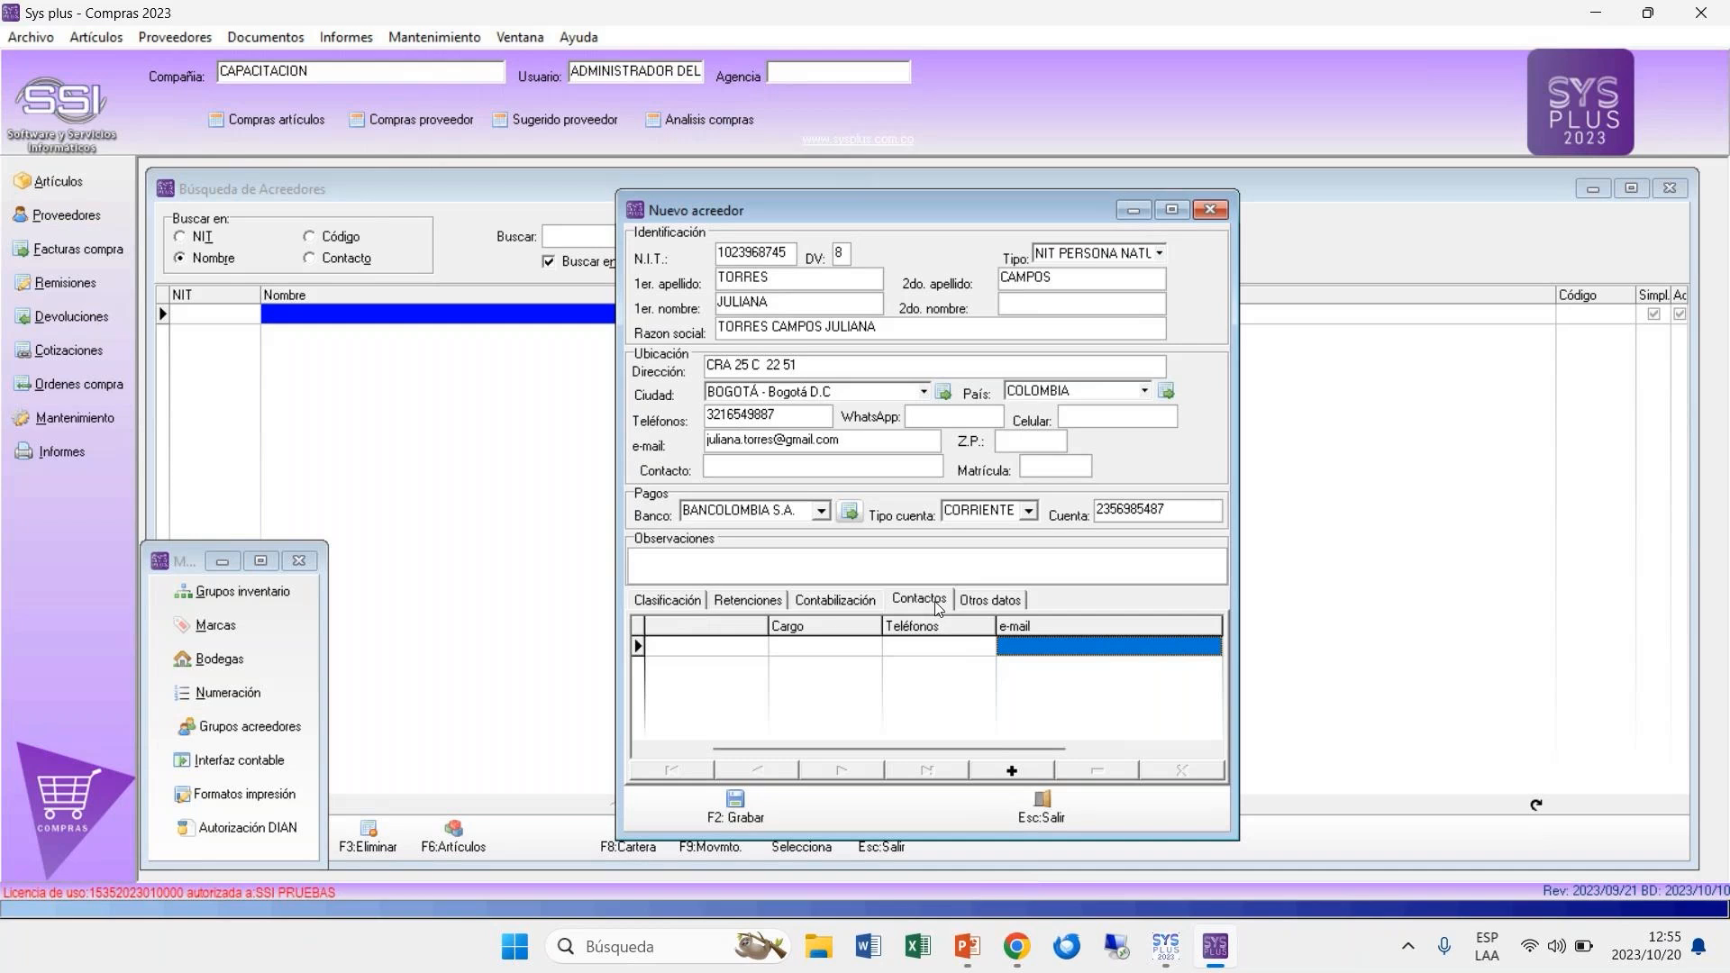
{"action": "left_click", "coordinate": [987, 601]}
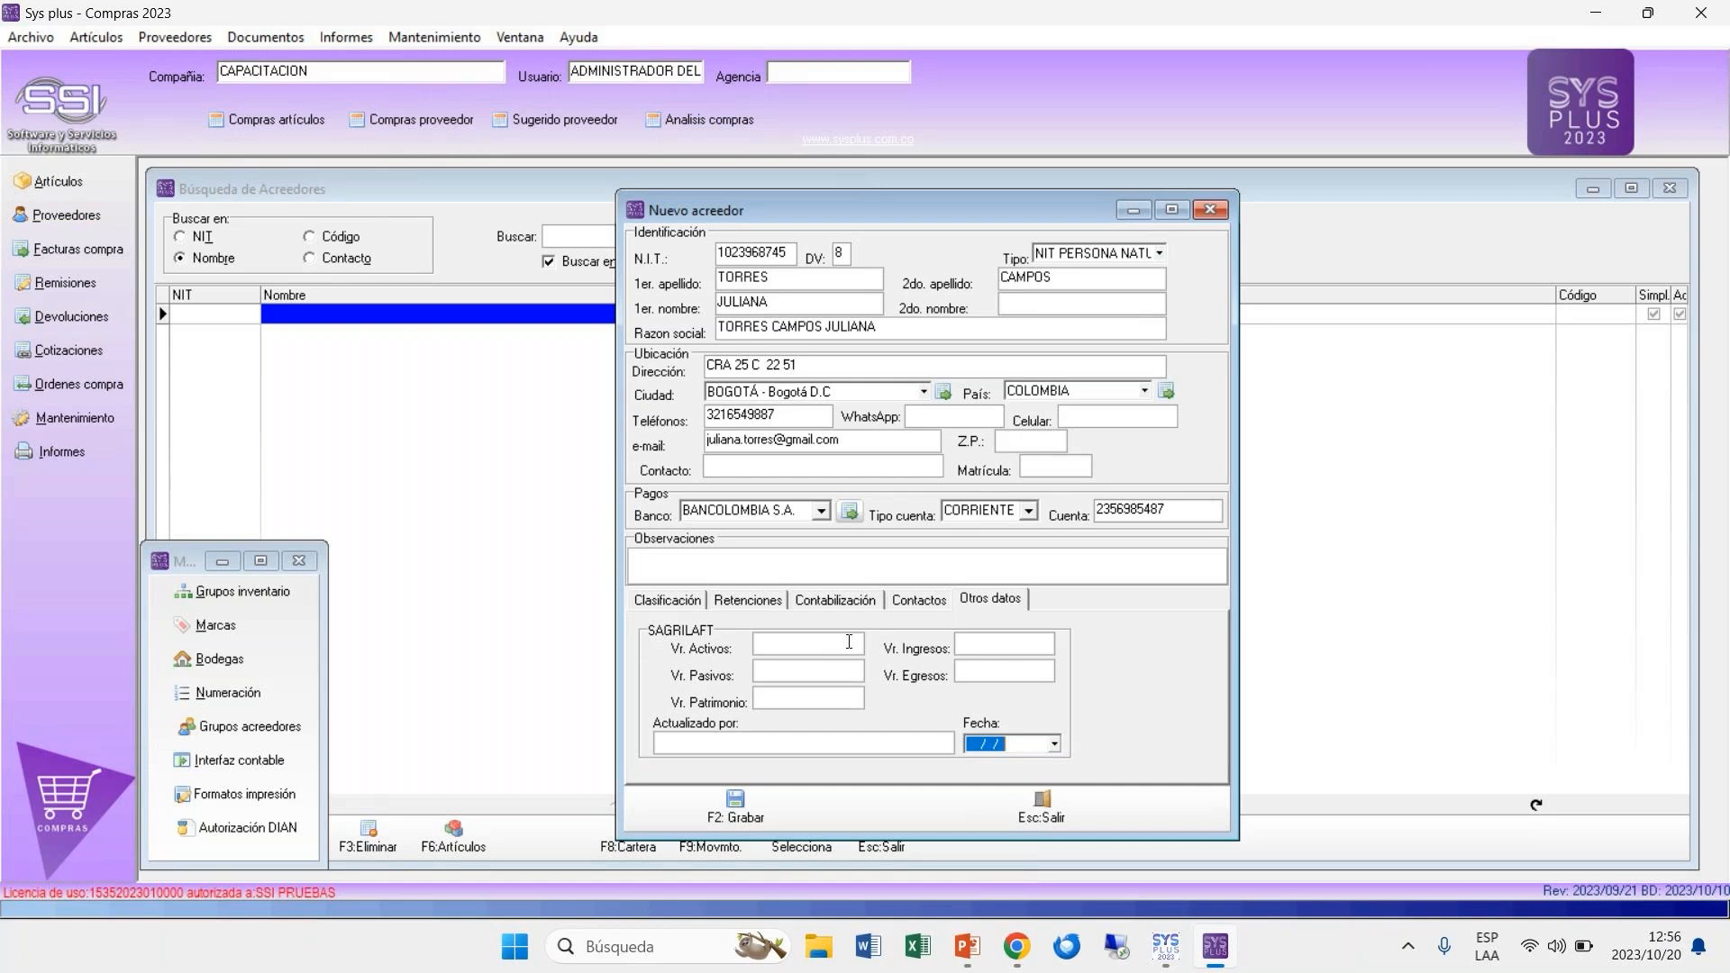
{"action": "left_click", "coordinate": [677, 608]}
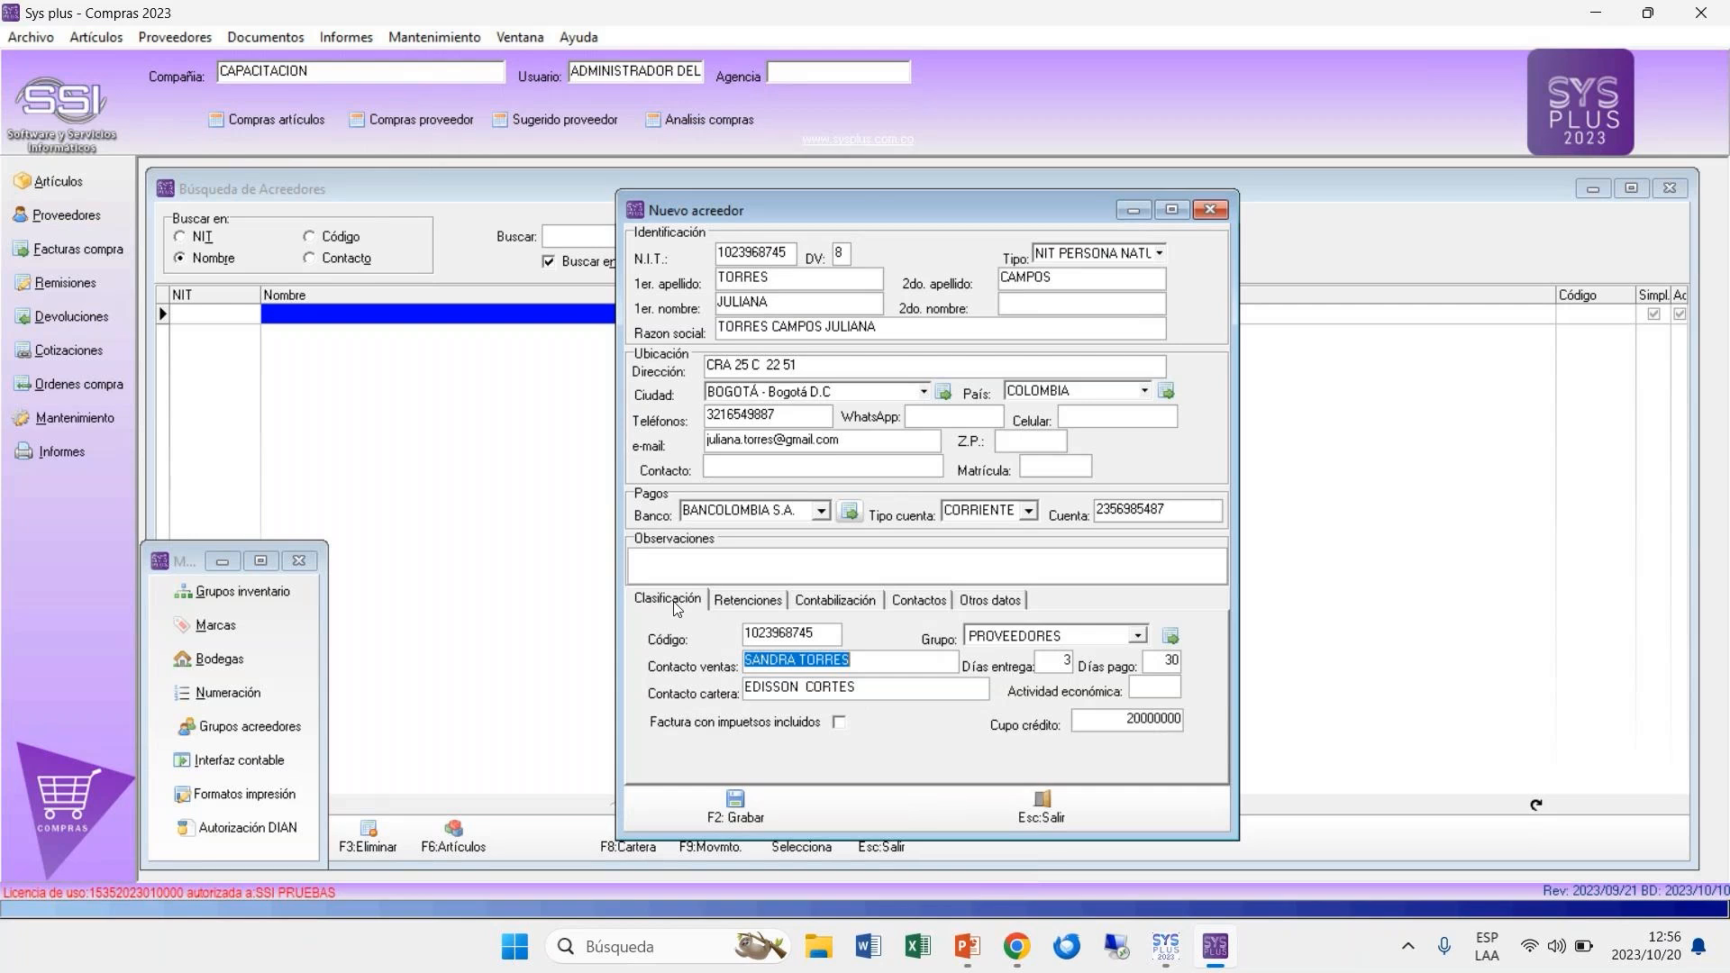
{"action": "left_click_drag", "start_coordinate": [789, 252], "coordinate": [698, 258]}
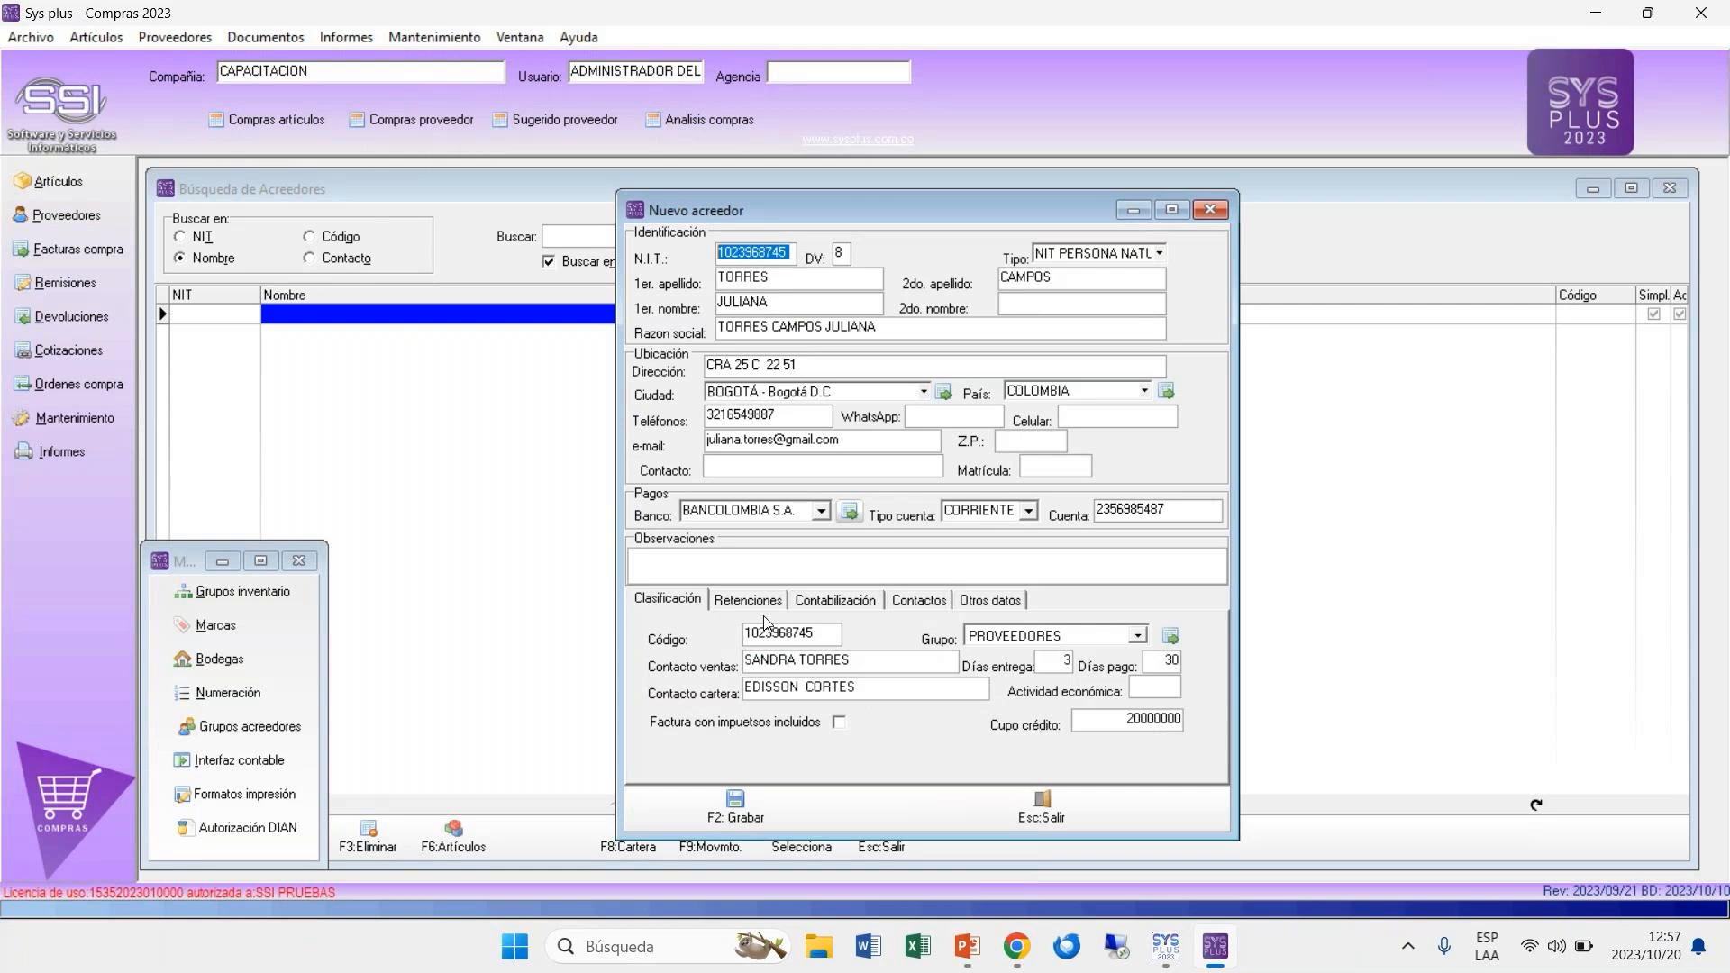
Step: Save the new supplier record, close the blank new-supplier form and refresh the supplier list
{"action": "left_click", "coordinate": [813, 602]}
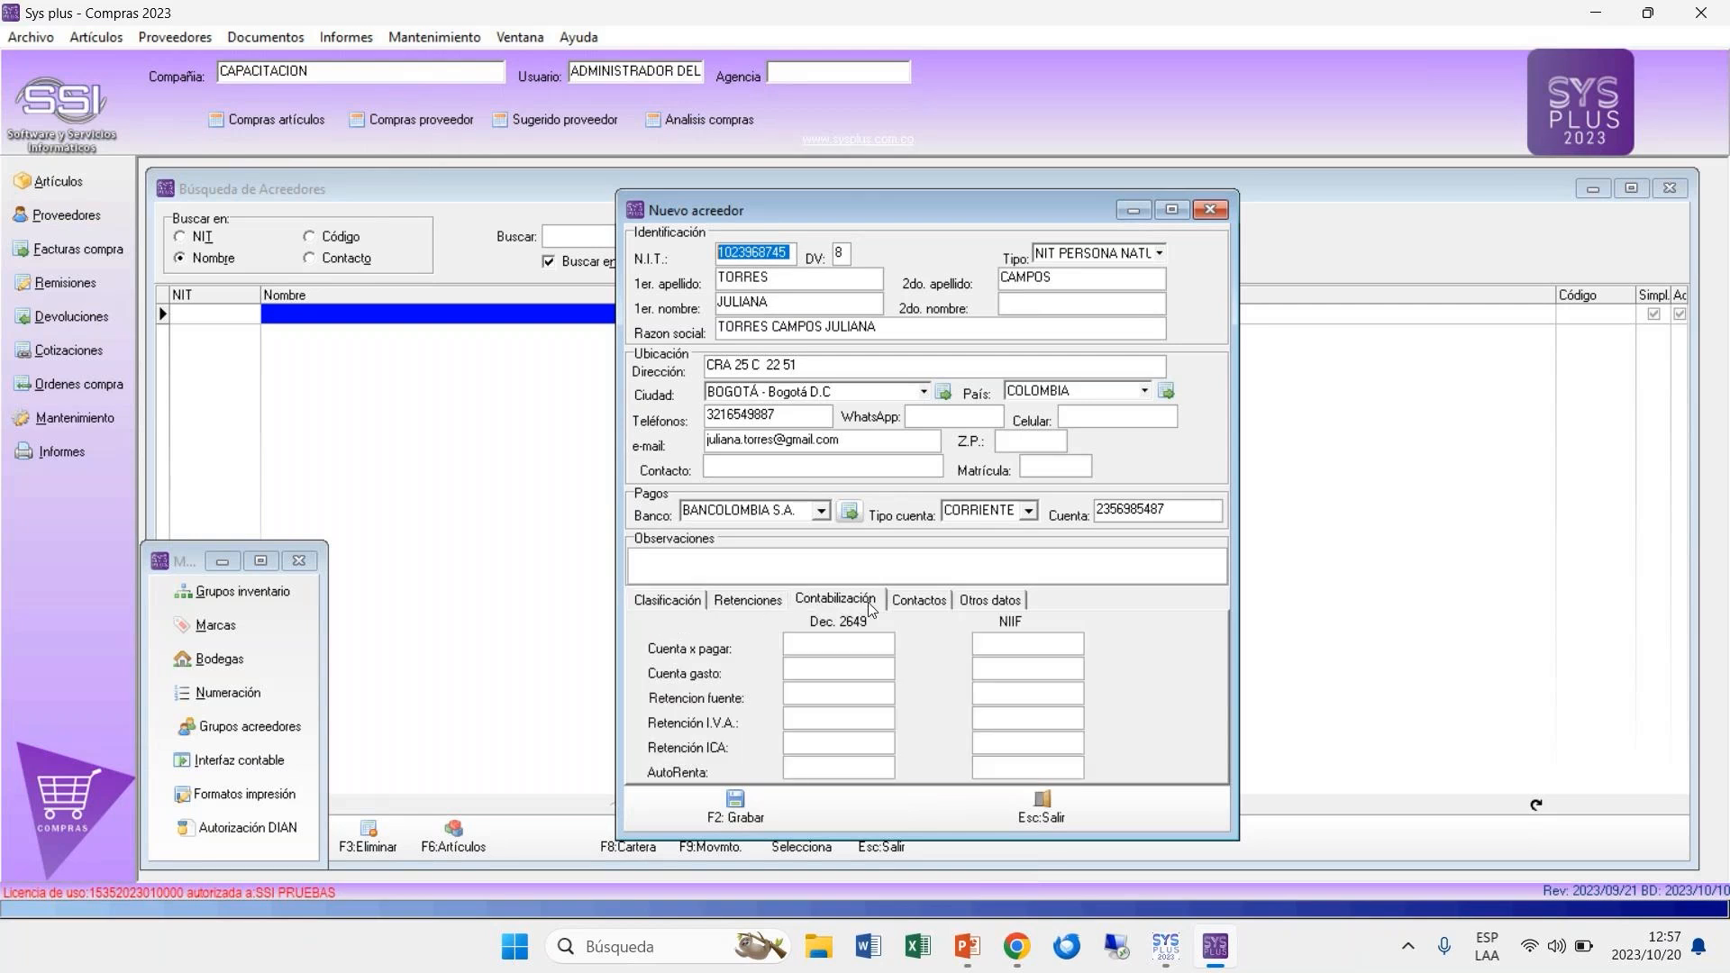
{"action": "left_click", "coordinate": [762, 603]}
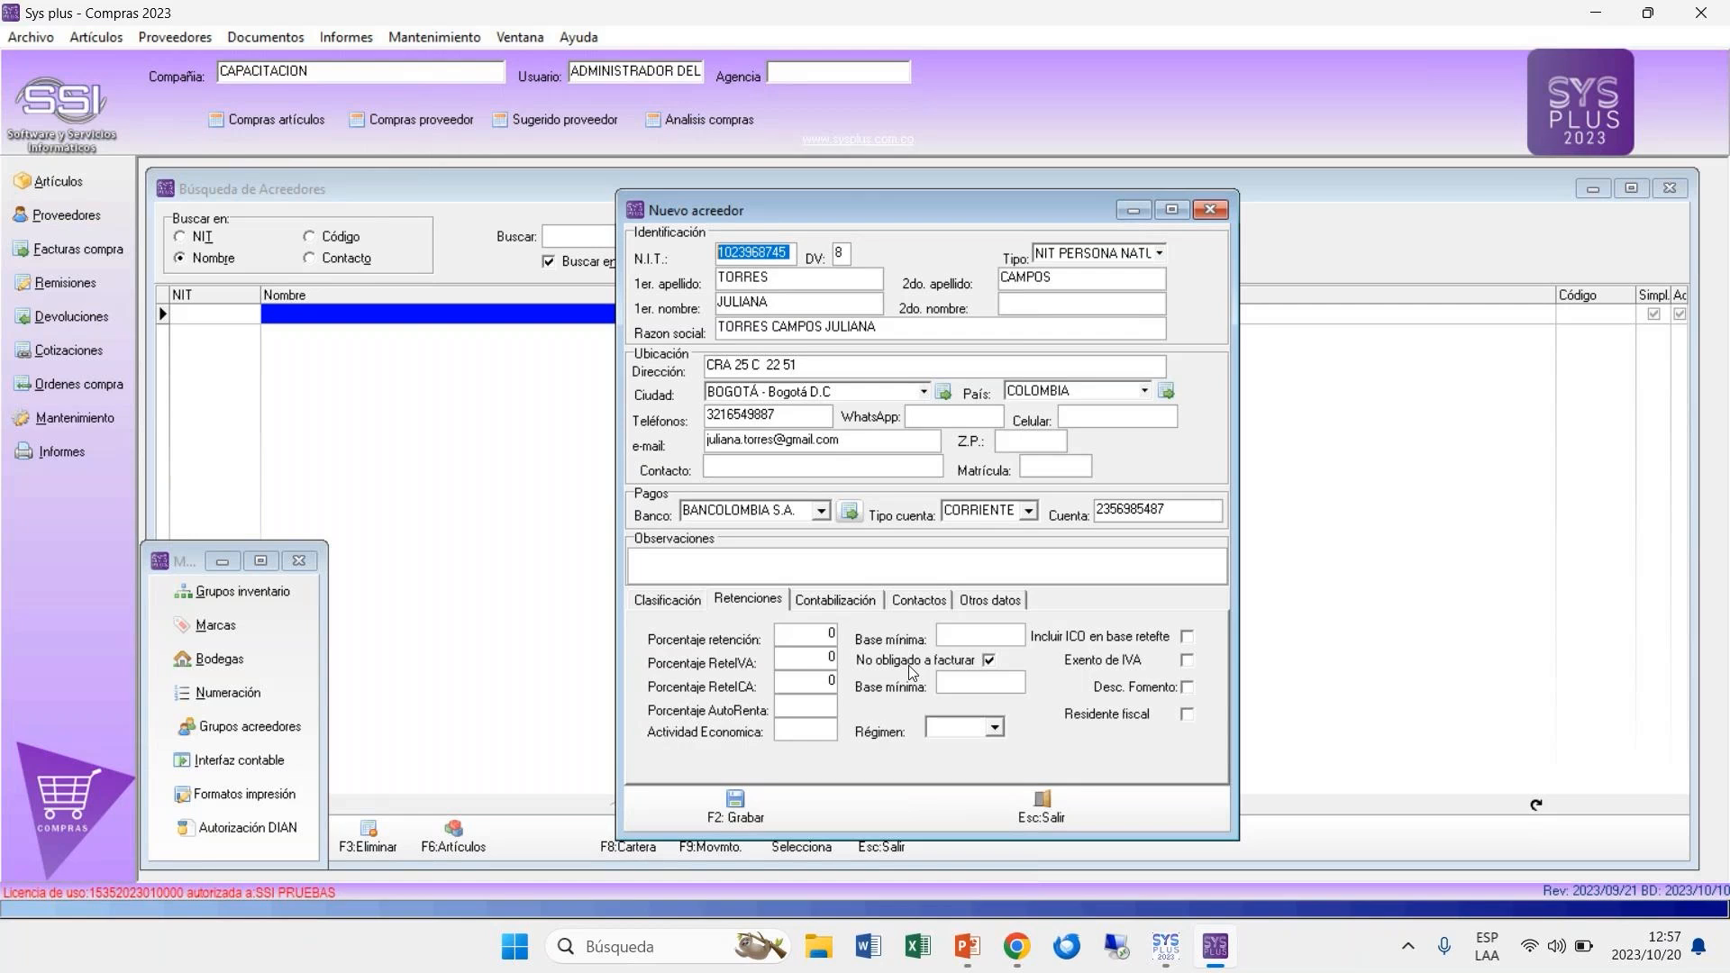
{"action": "left_click", "coordinate": [735, 810]}
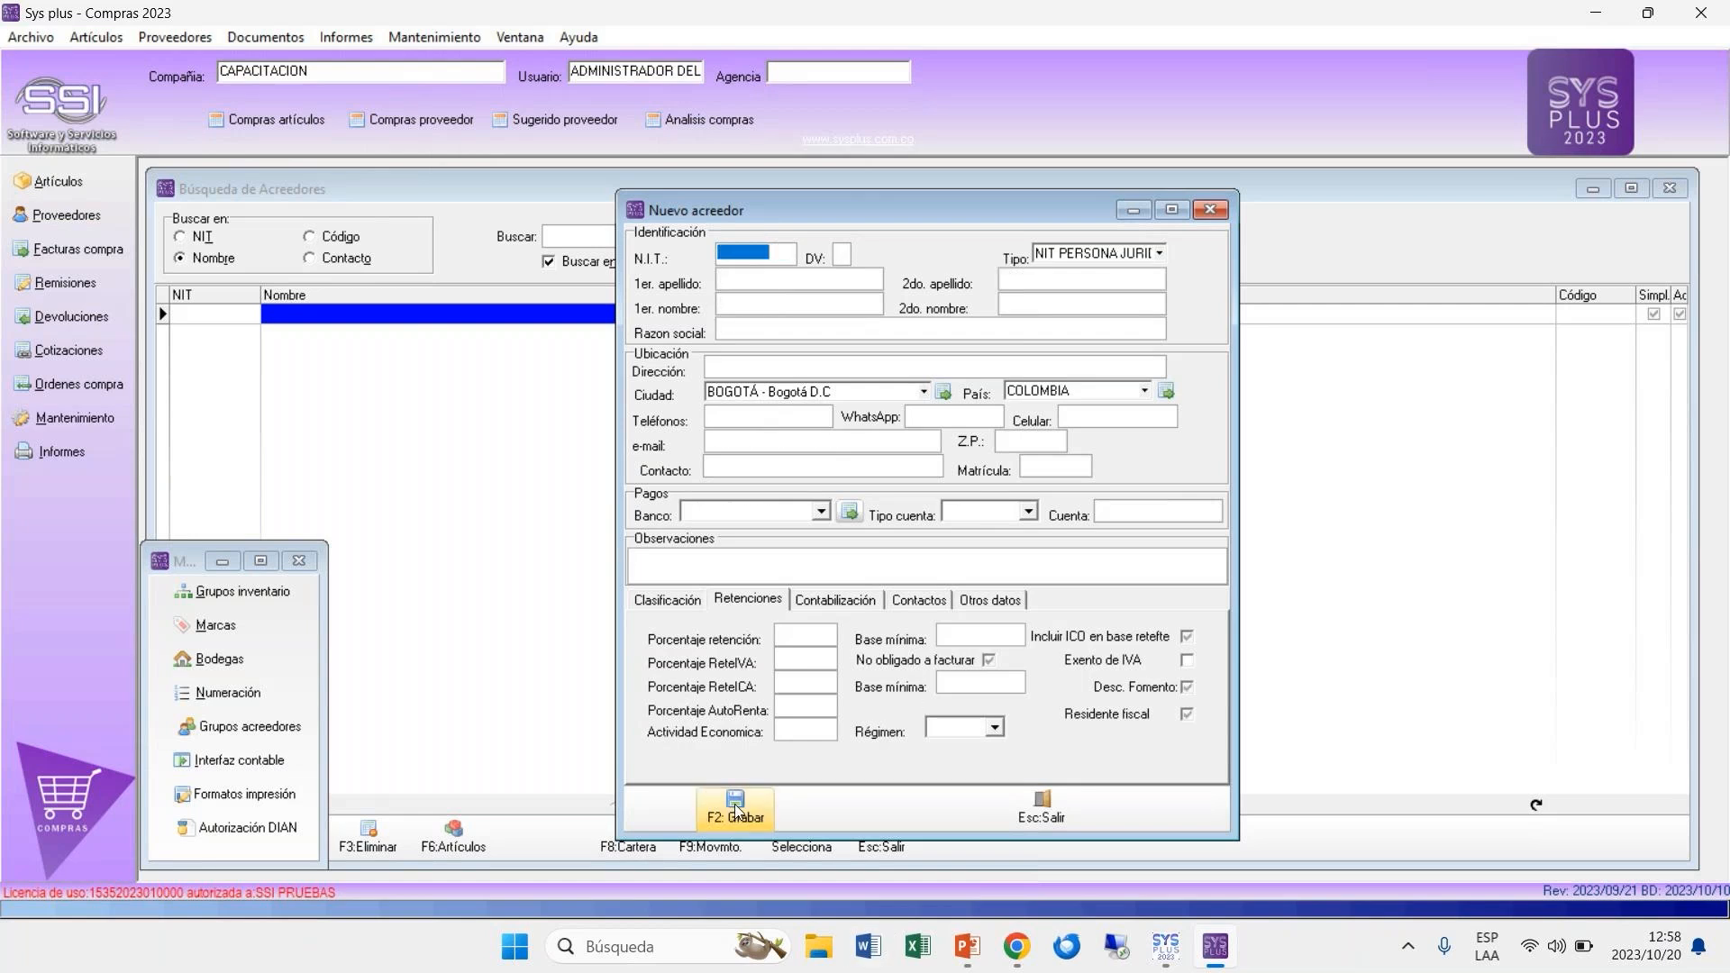
{"action": "left_click", "coordinate": [1043, 809]}
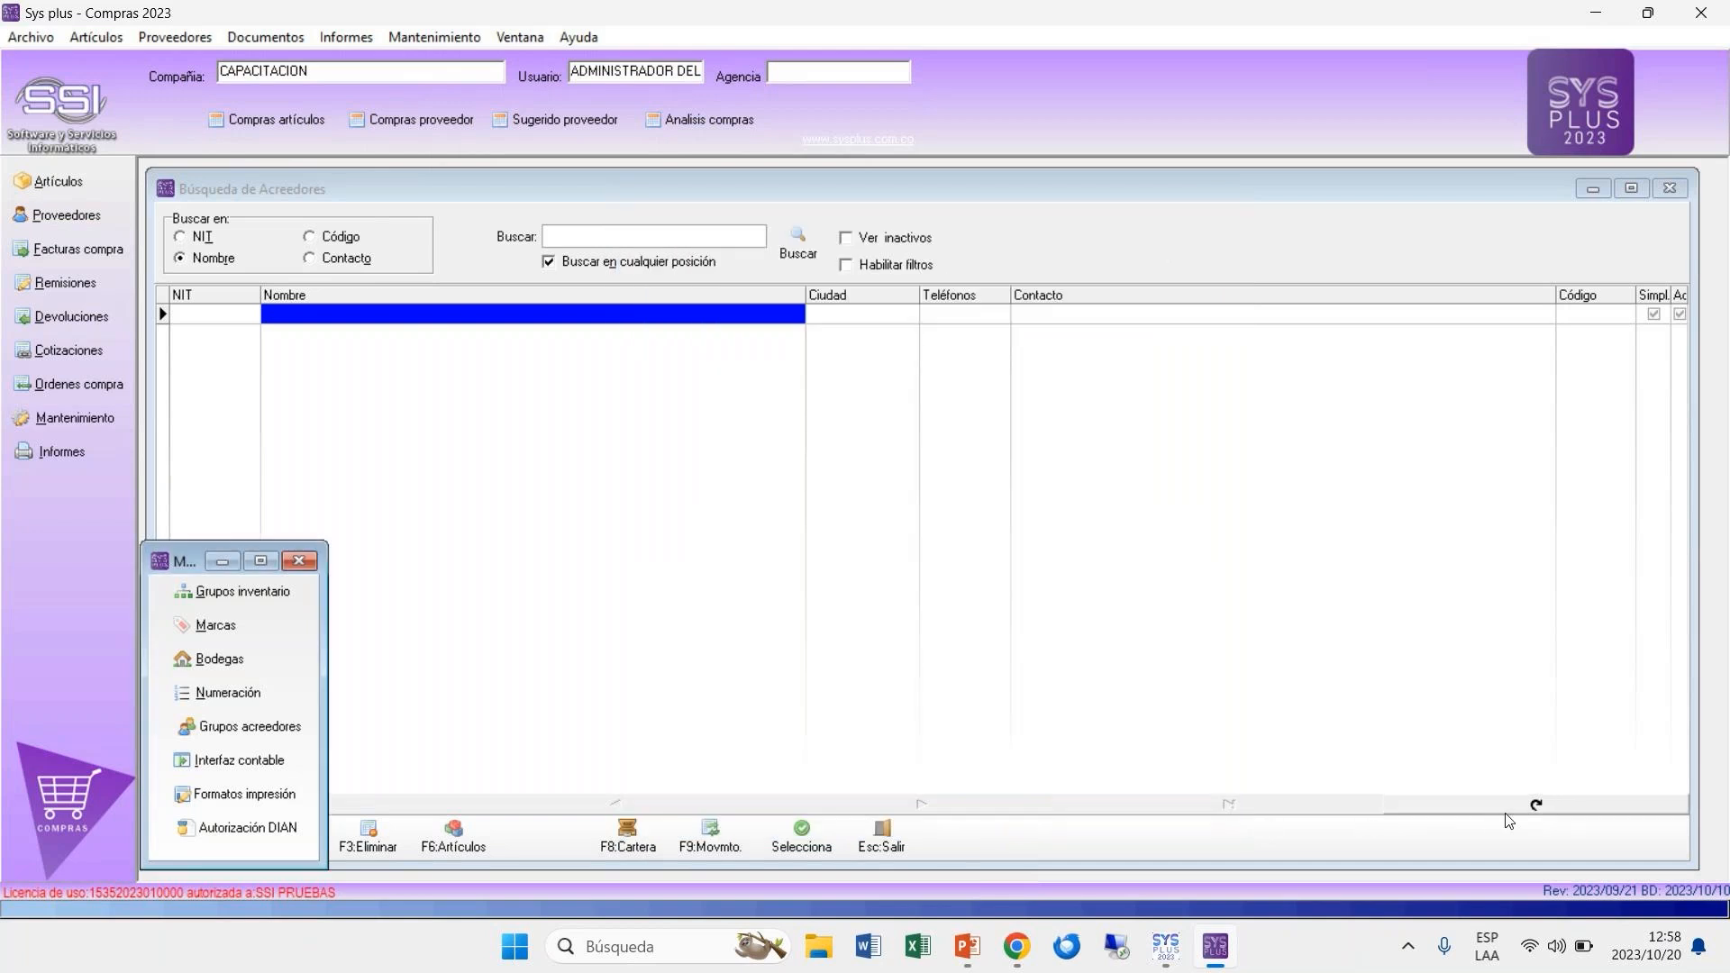
{"action": "left_click", "coordinate": [1537, 806]}
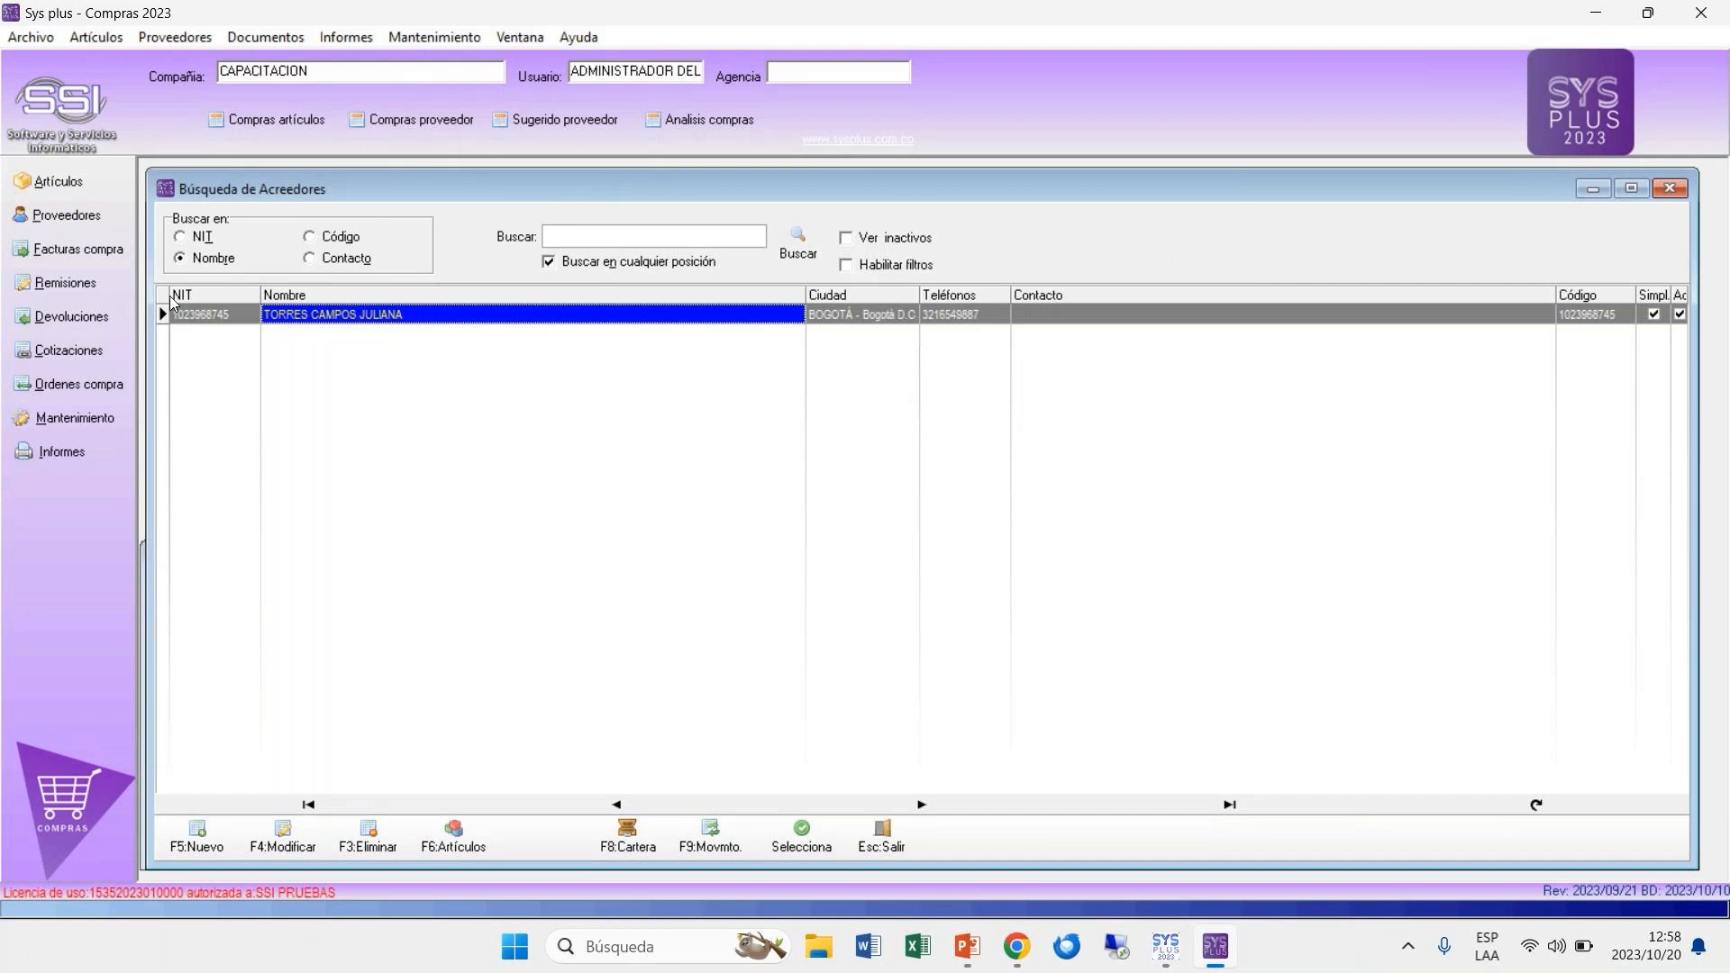
Step: Close and reopen the supplier search window, and select the new supplier's NIT in the list
{"action": "left_click", "coordinate": [196, 320]}
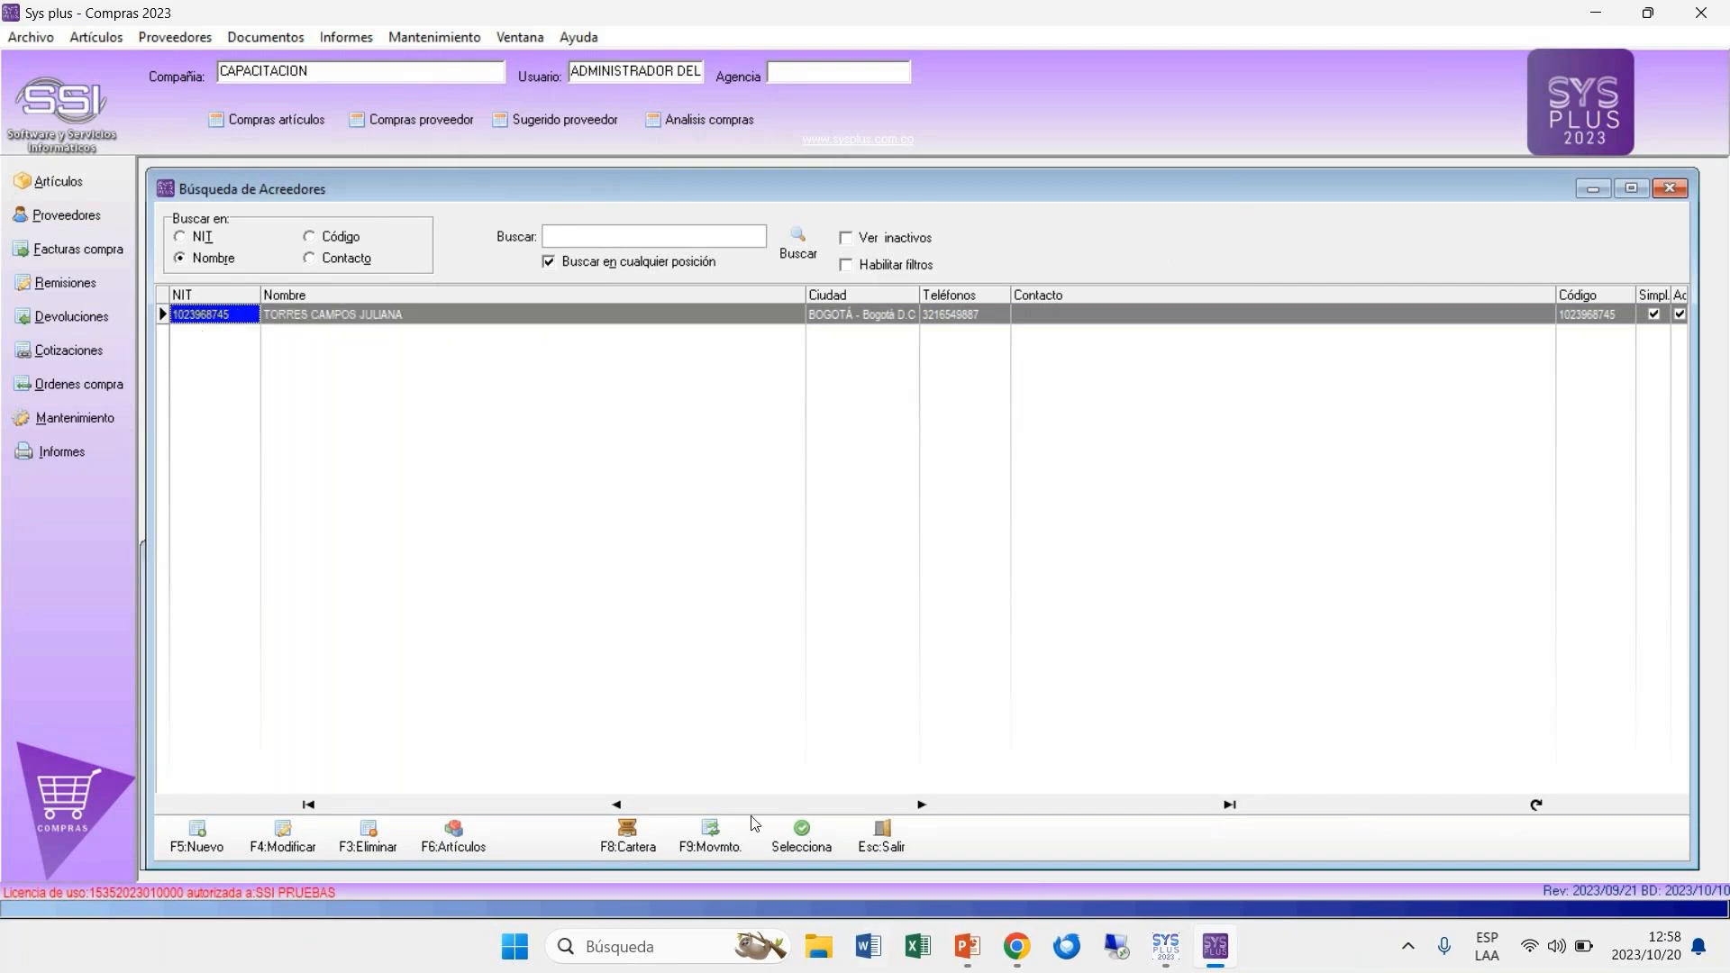
{"action": "left_click", "coordinate": [880, 847]}
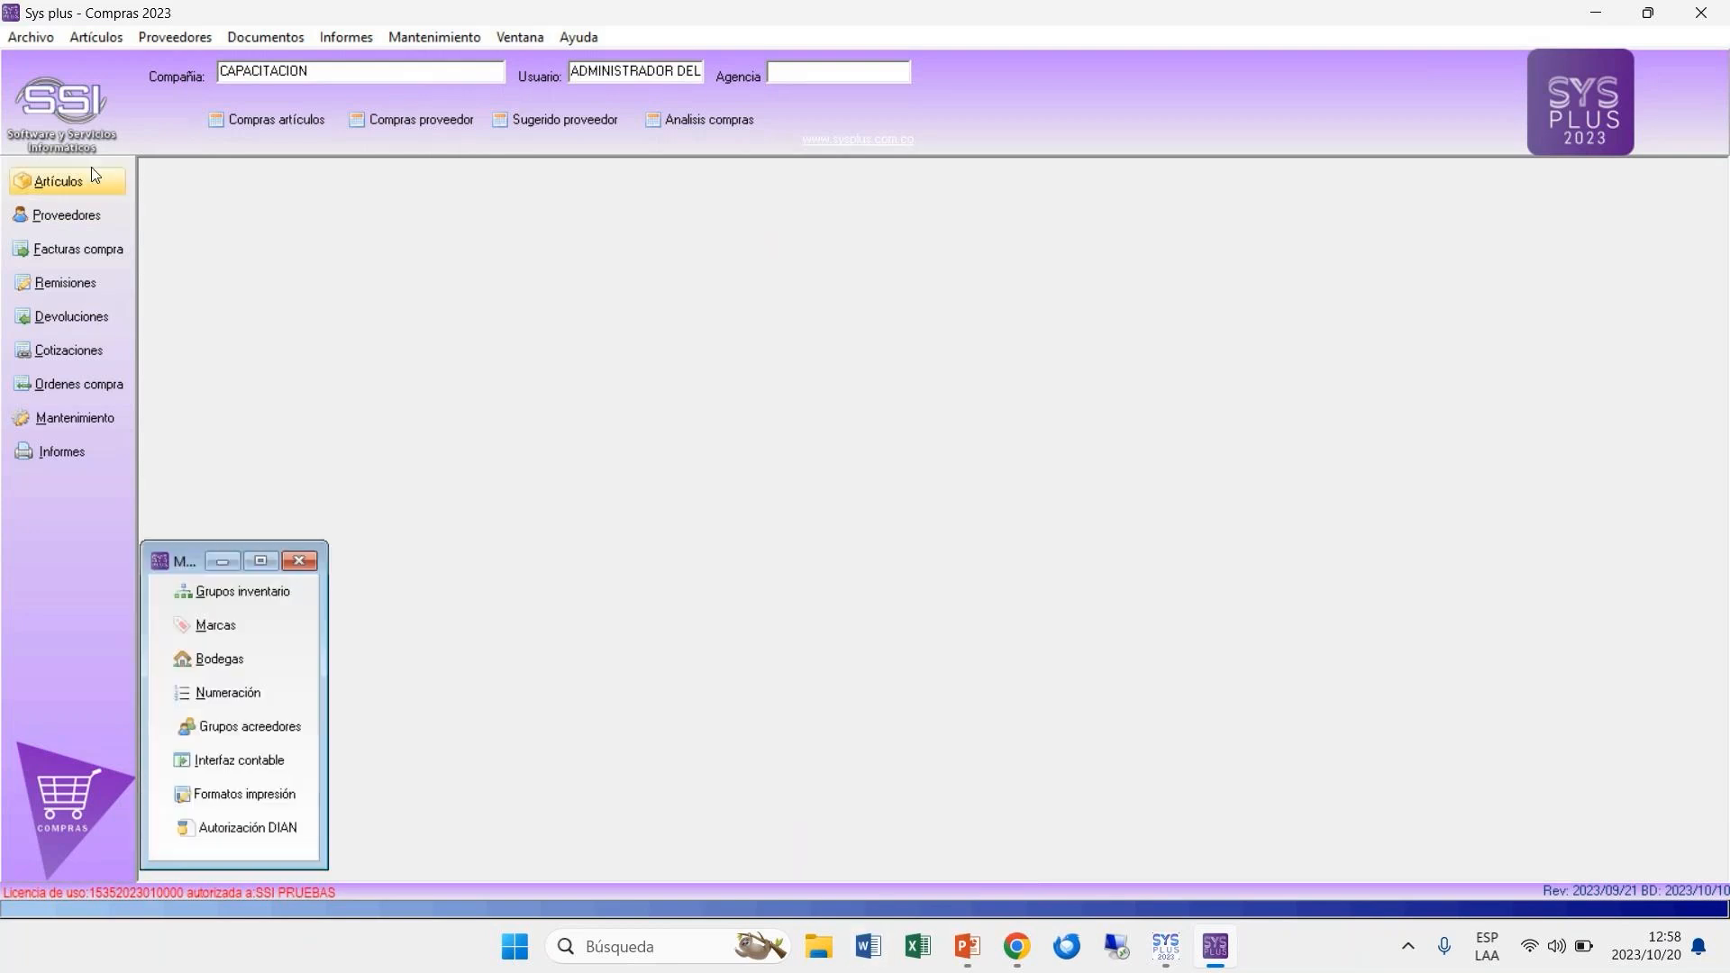
{"action": "left_click", "coordinate": [103, 220]}
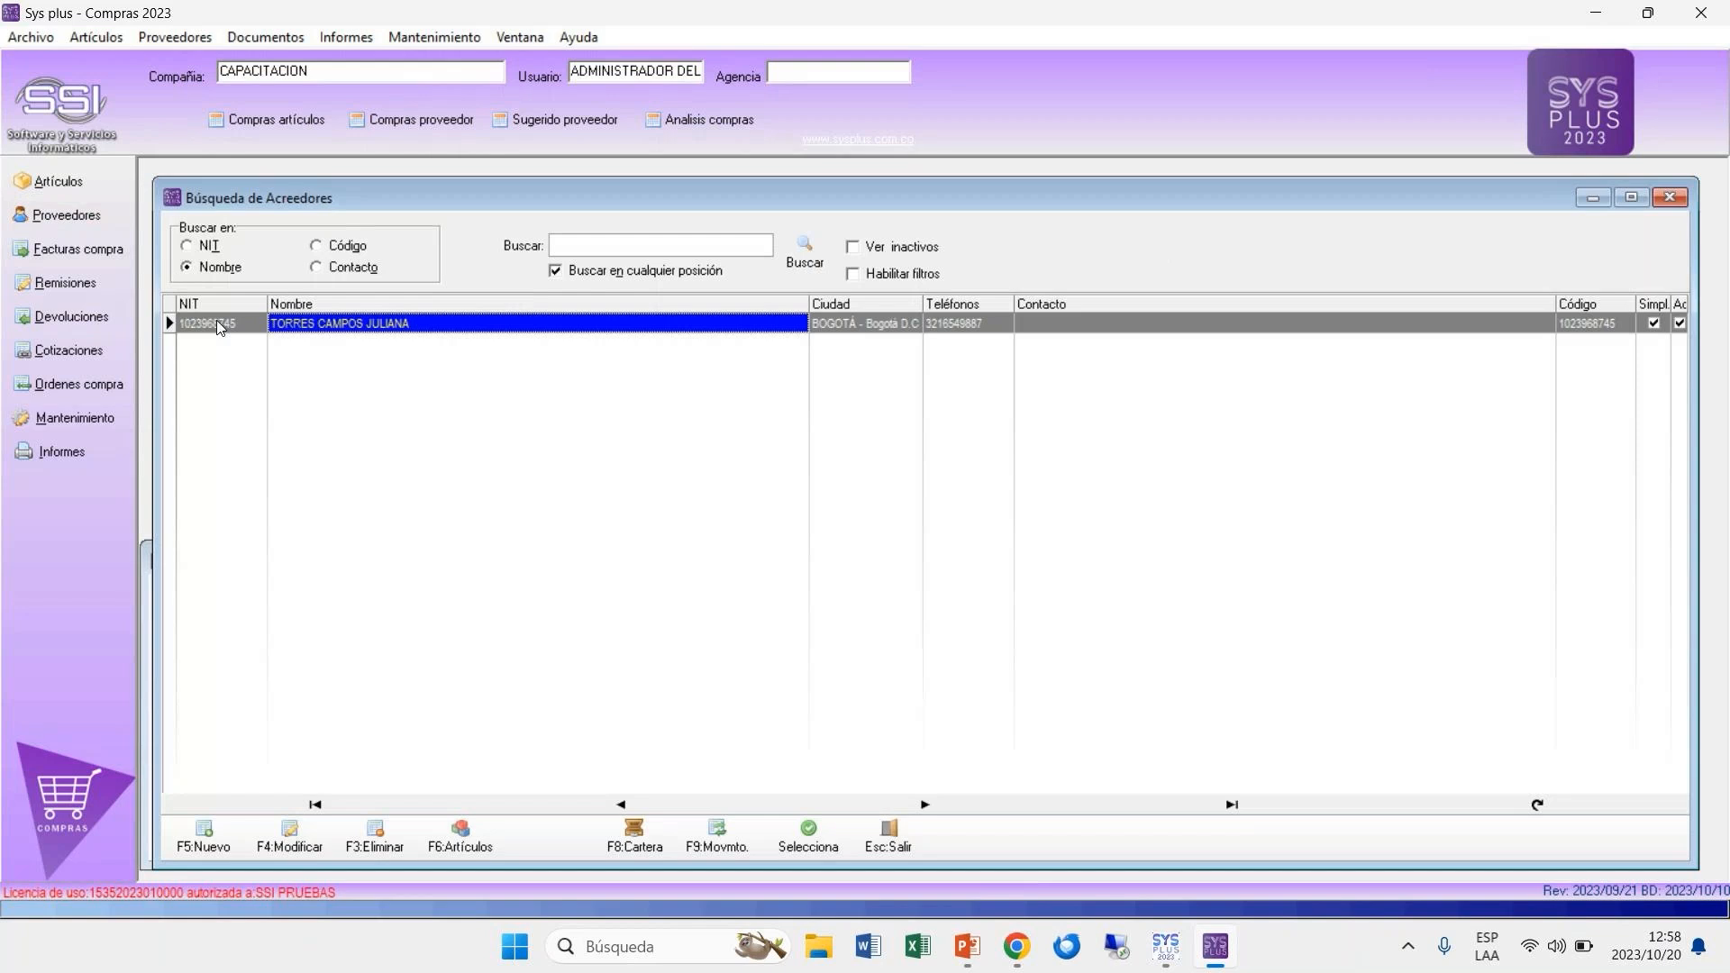
{"action": "left_click", "coordinate": [237, 330]}
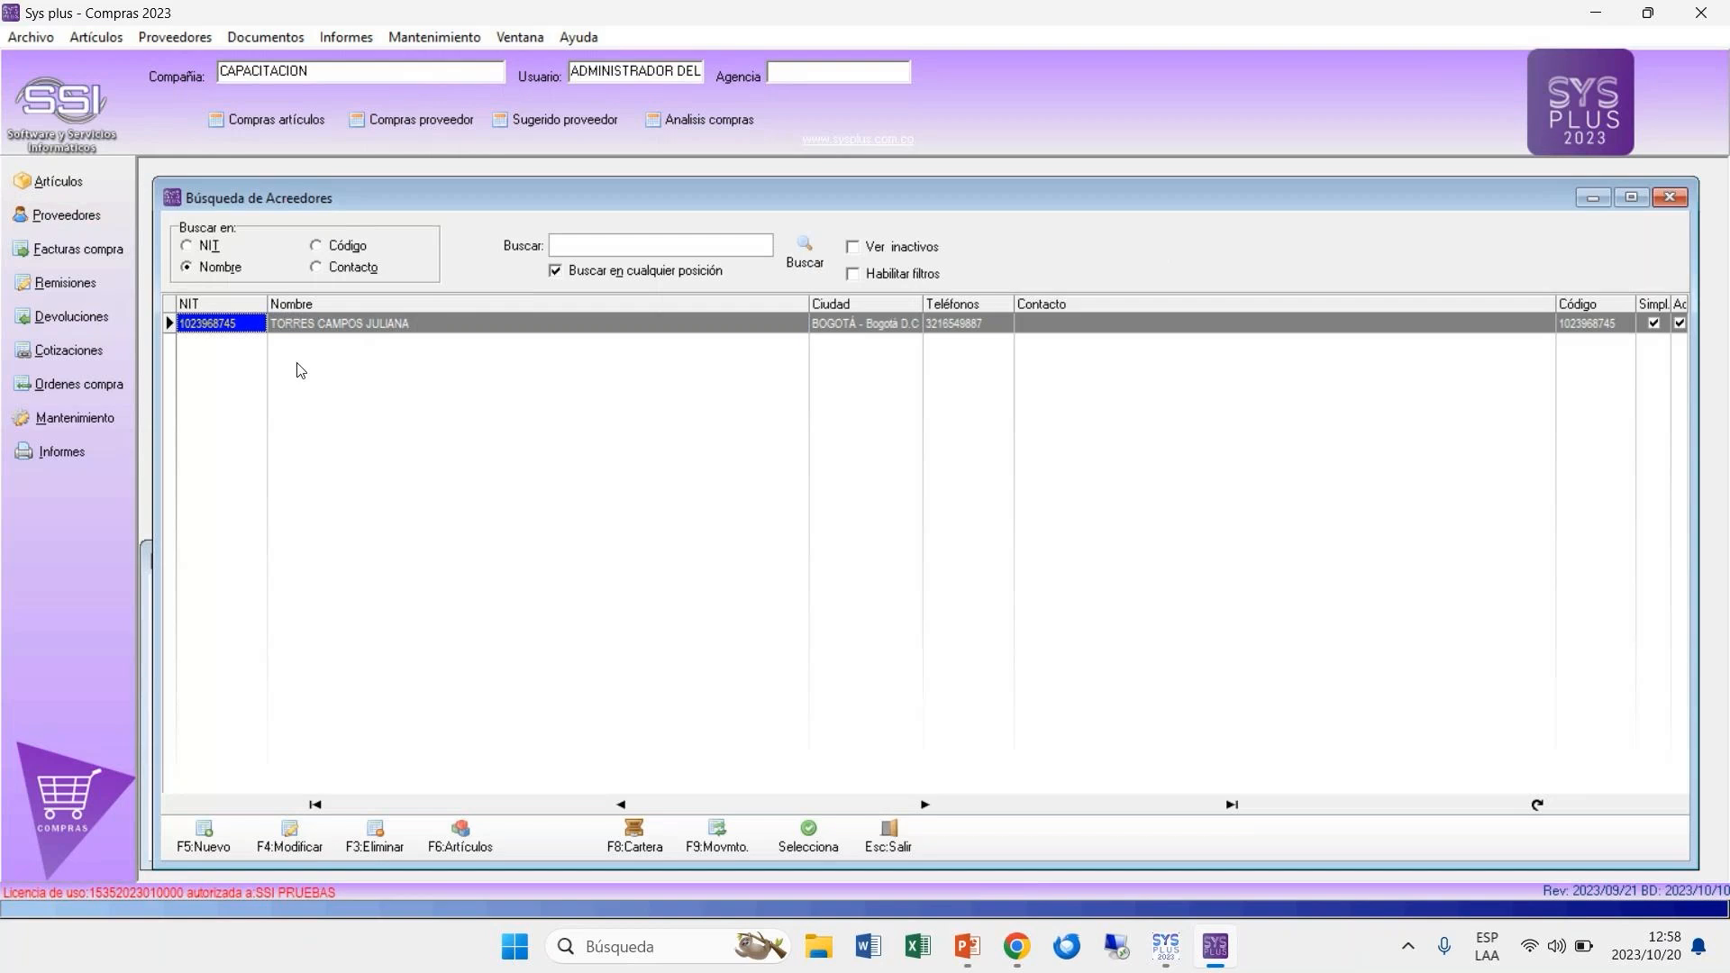
Step: Try the NIT, Nombre, Código and Contacto search criteria, and search by Nombre for the supplier's first name
{"action": "left_click", "coordinate": [209, 247]}
{"action": "left_click", "coordinate": [220, 268]}
{"action": "left_click", "coordinate": [365, 247]}
{"action": "left_click", "coordinate": [370, 271]}
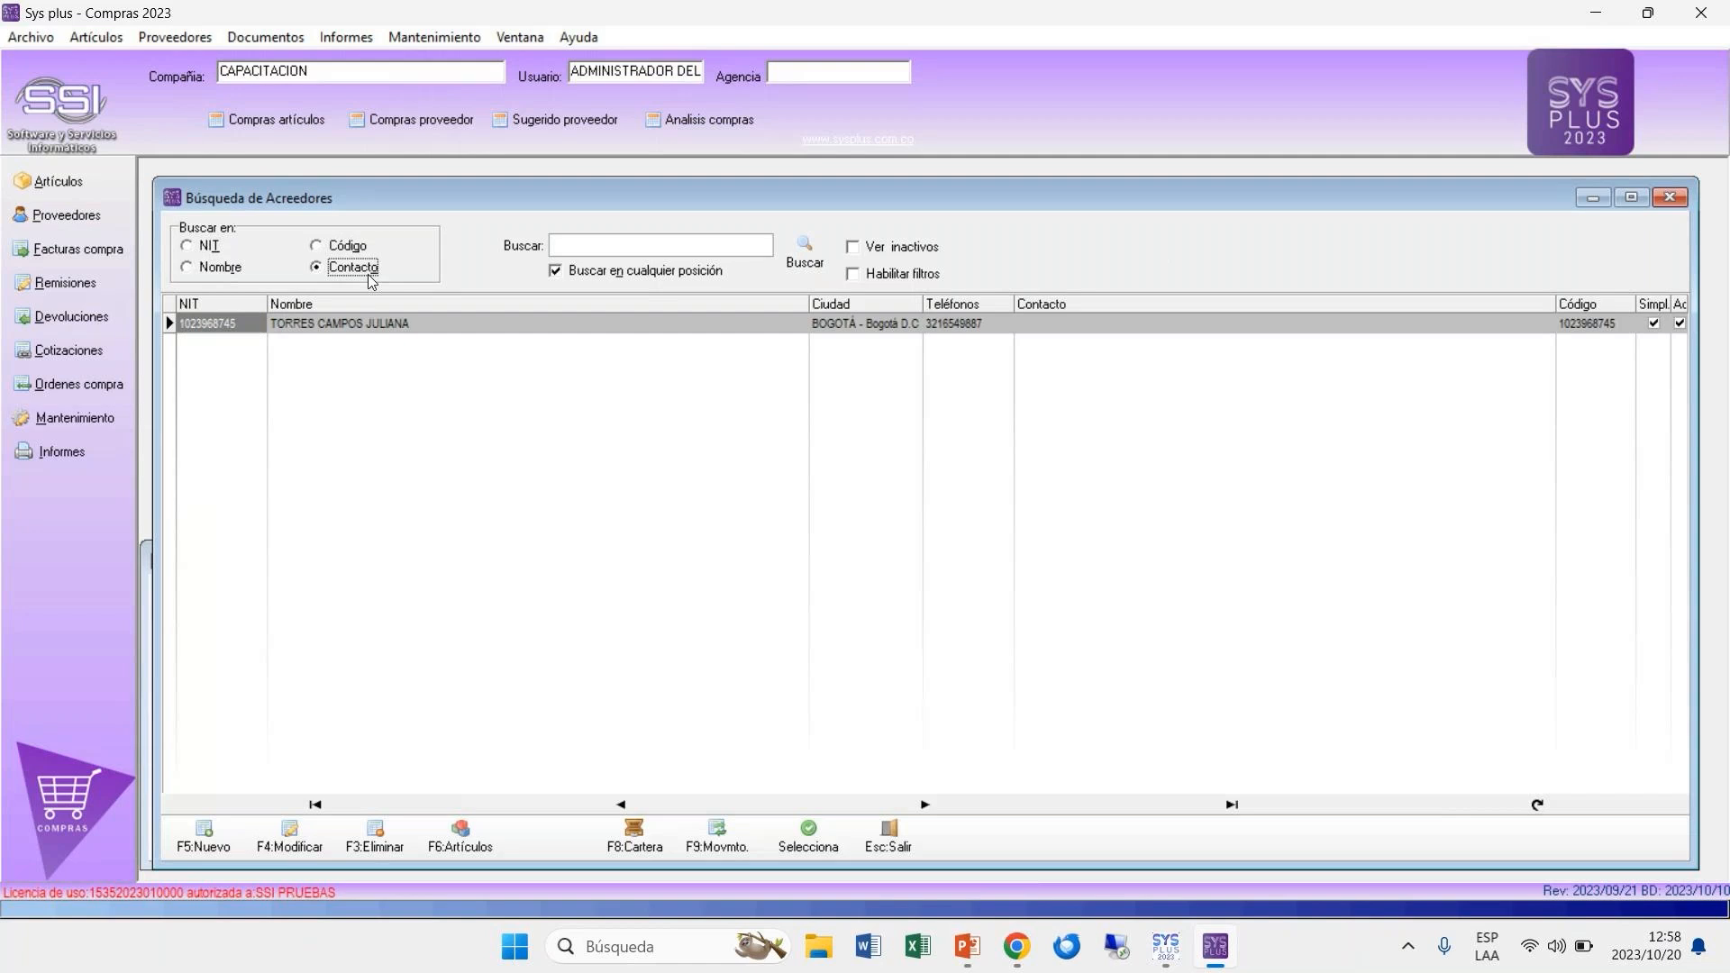
{"action": "left_click", "coordinate": [210, 247]}
{"action": "left_click", "coordinate": [220, 269]}
{"action": "left_click", "coordinate": [612, 247]}
{"action": "type", "text": "JULIANA"}
{"action": "left_click", "coordinate": [820, 256]}
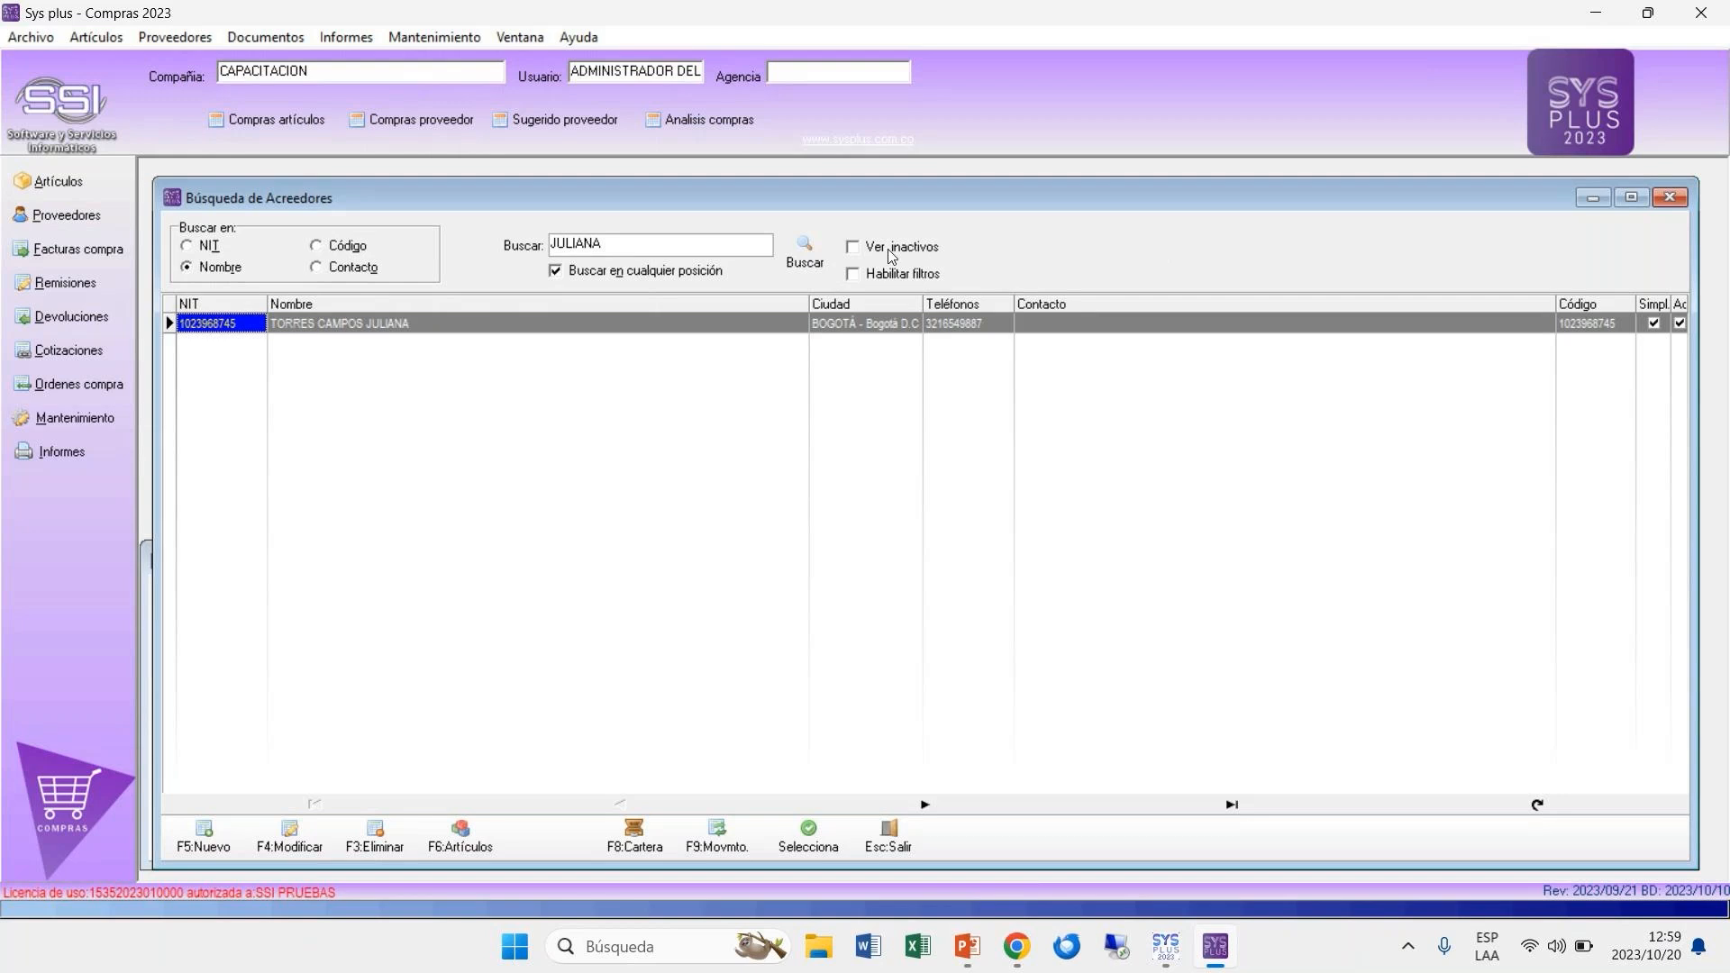
Step: Enable Ver inactivos in the supplier list, and set the found supplier's Estado to Inactivo and save it
{"action": "left_click", "coordinate": [853, 251]}
{"action": "double_click", "coordinate": [388, 323]}
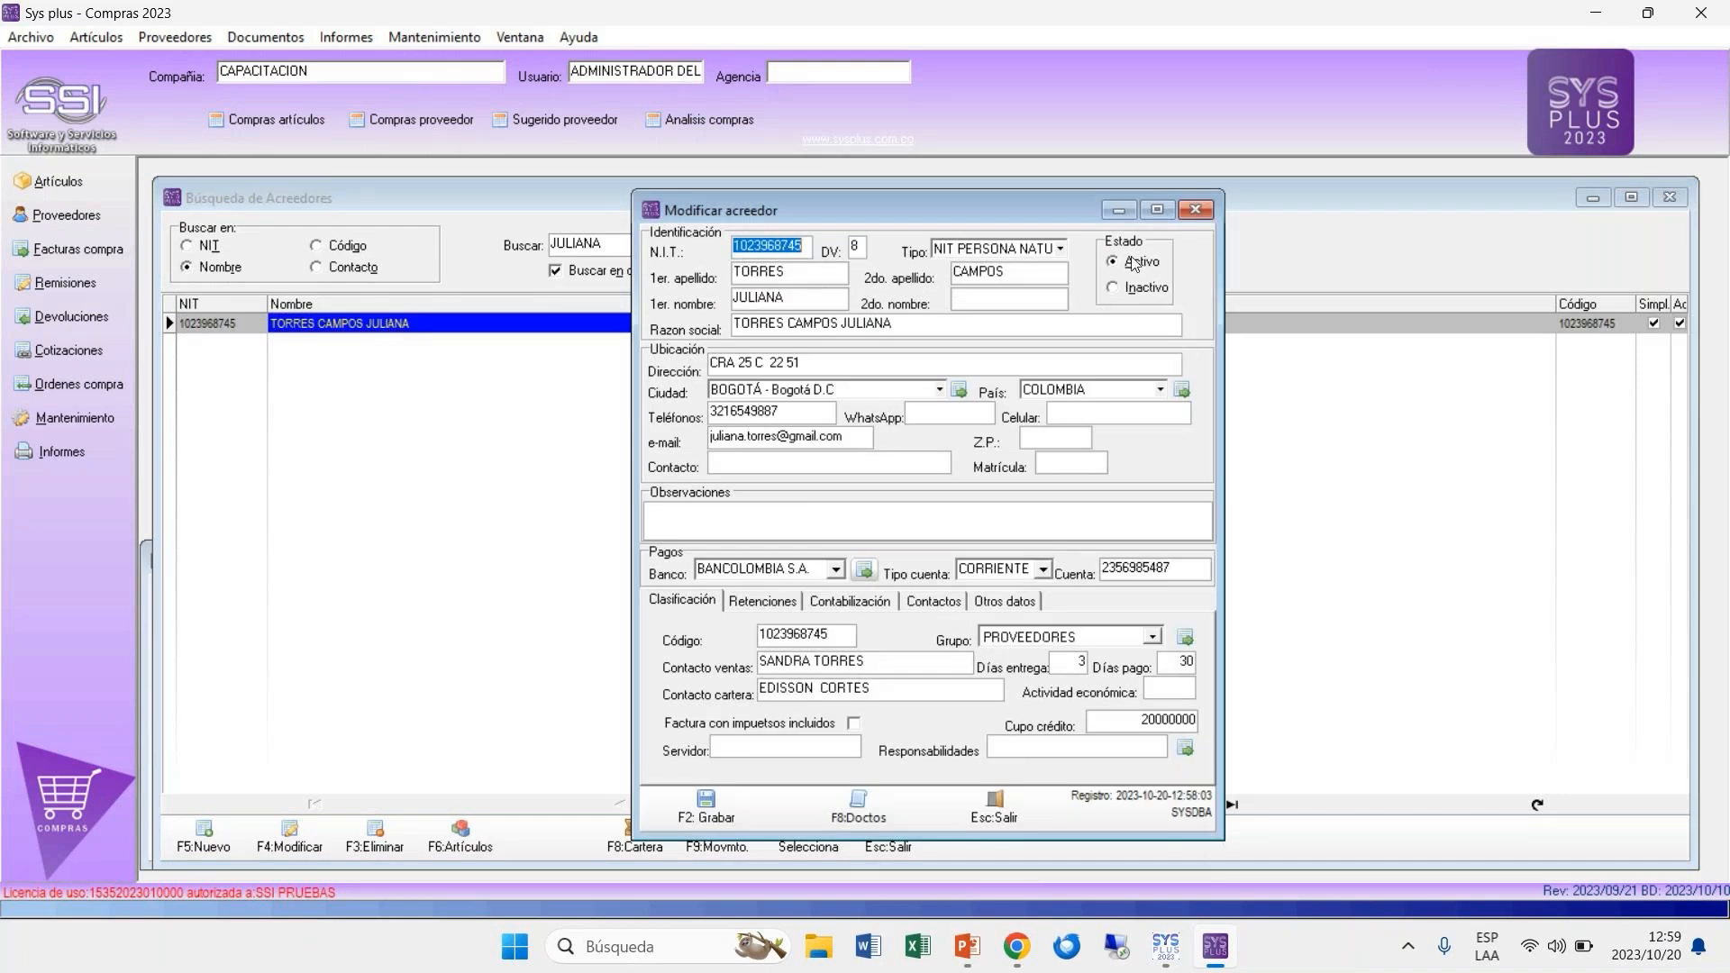
{"action": "left_click", "coordinate": [1115, 290]}
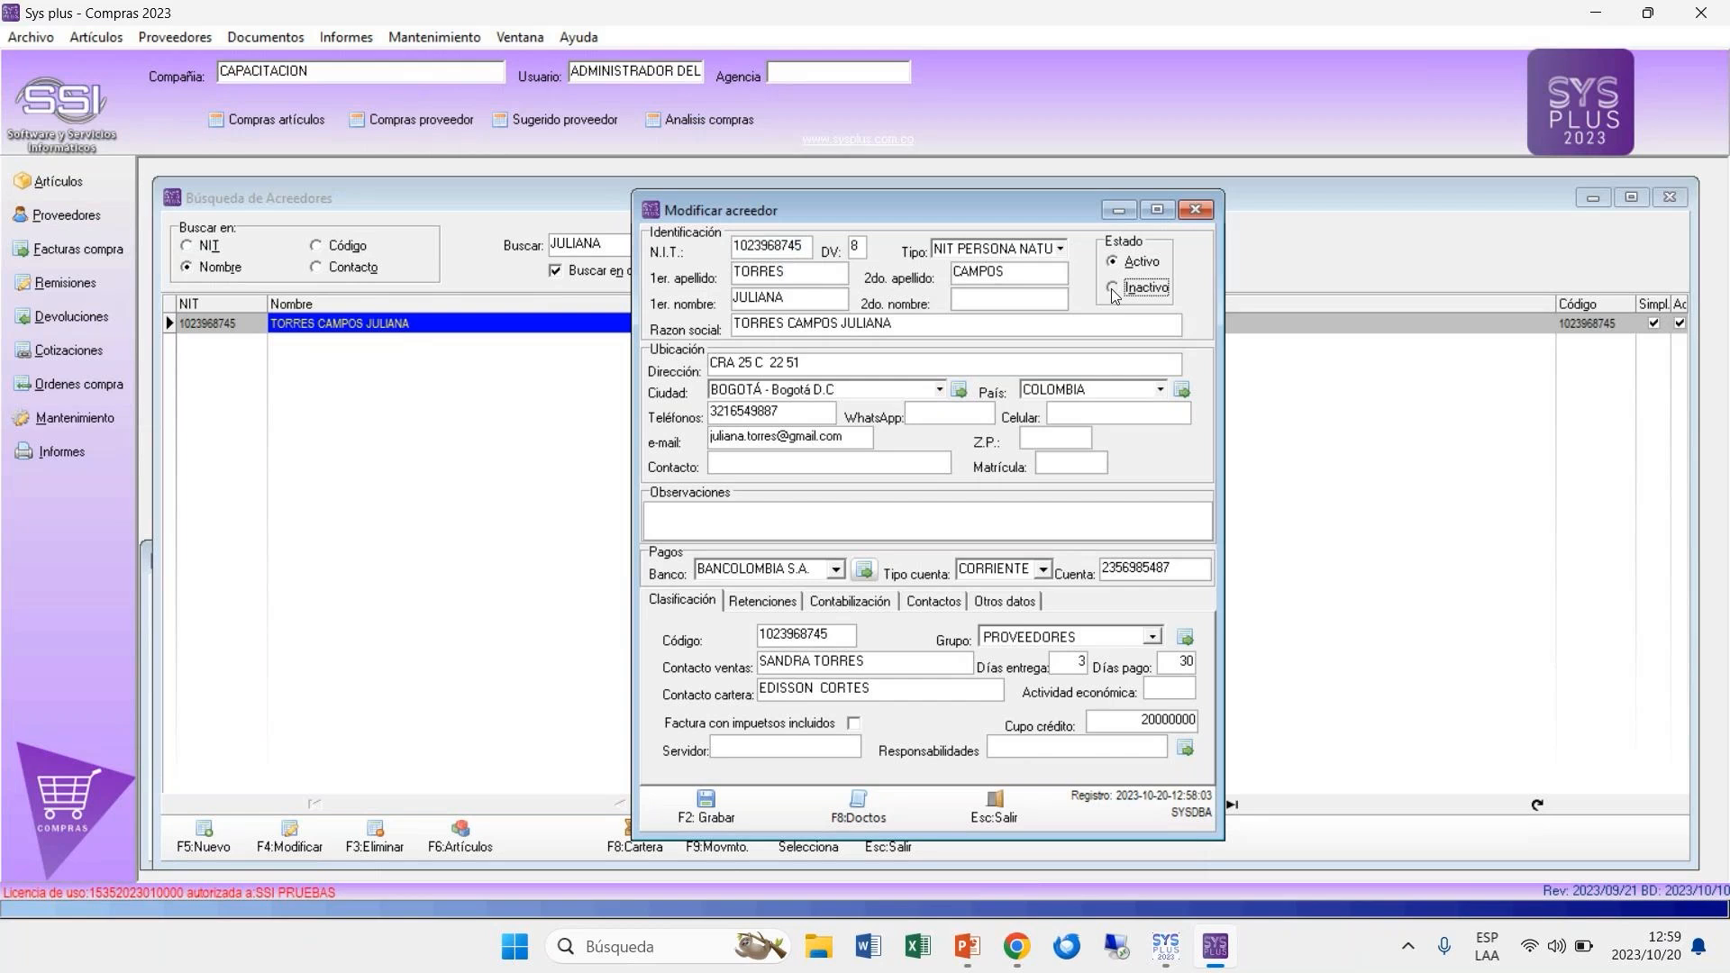
{"action": "left_click", "coordinate": [698, 822]}
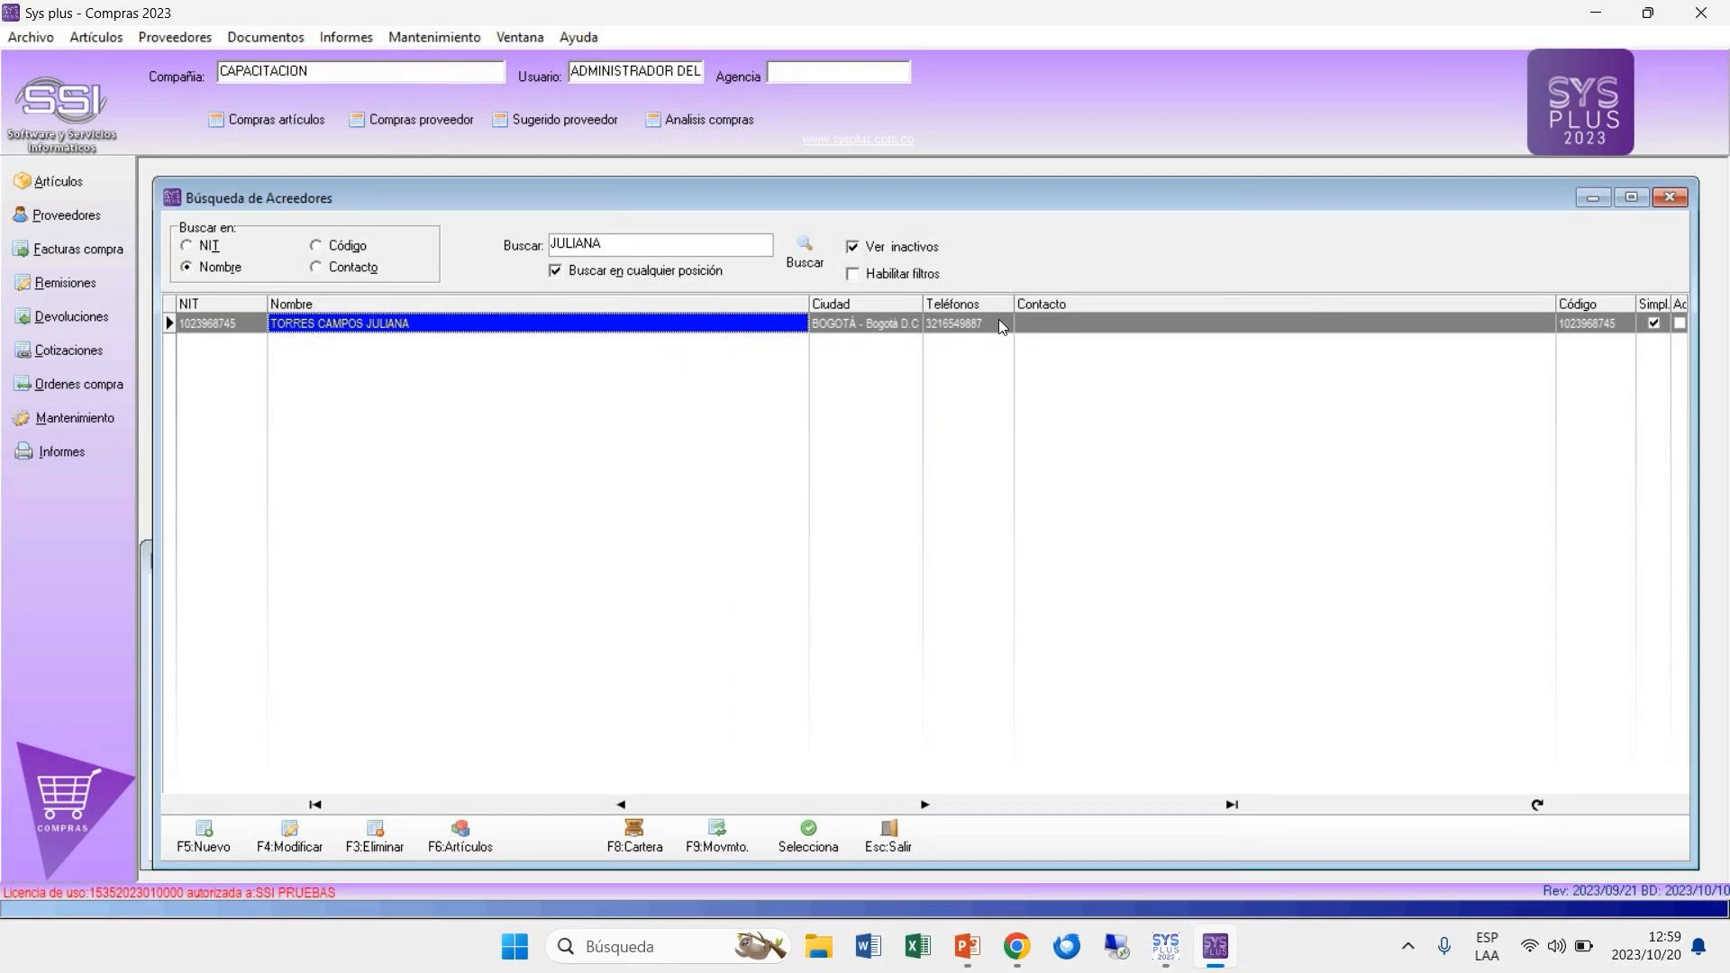
Step: Switch Ver inactivos off and on to compare the list, and set the supplier's Estado to Activo and save it
{"action": "left_click", "coordinate": [853, 251]}
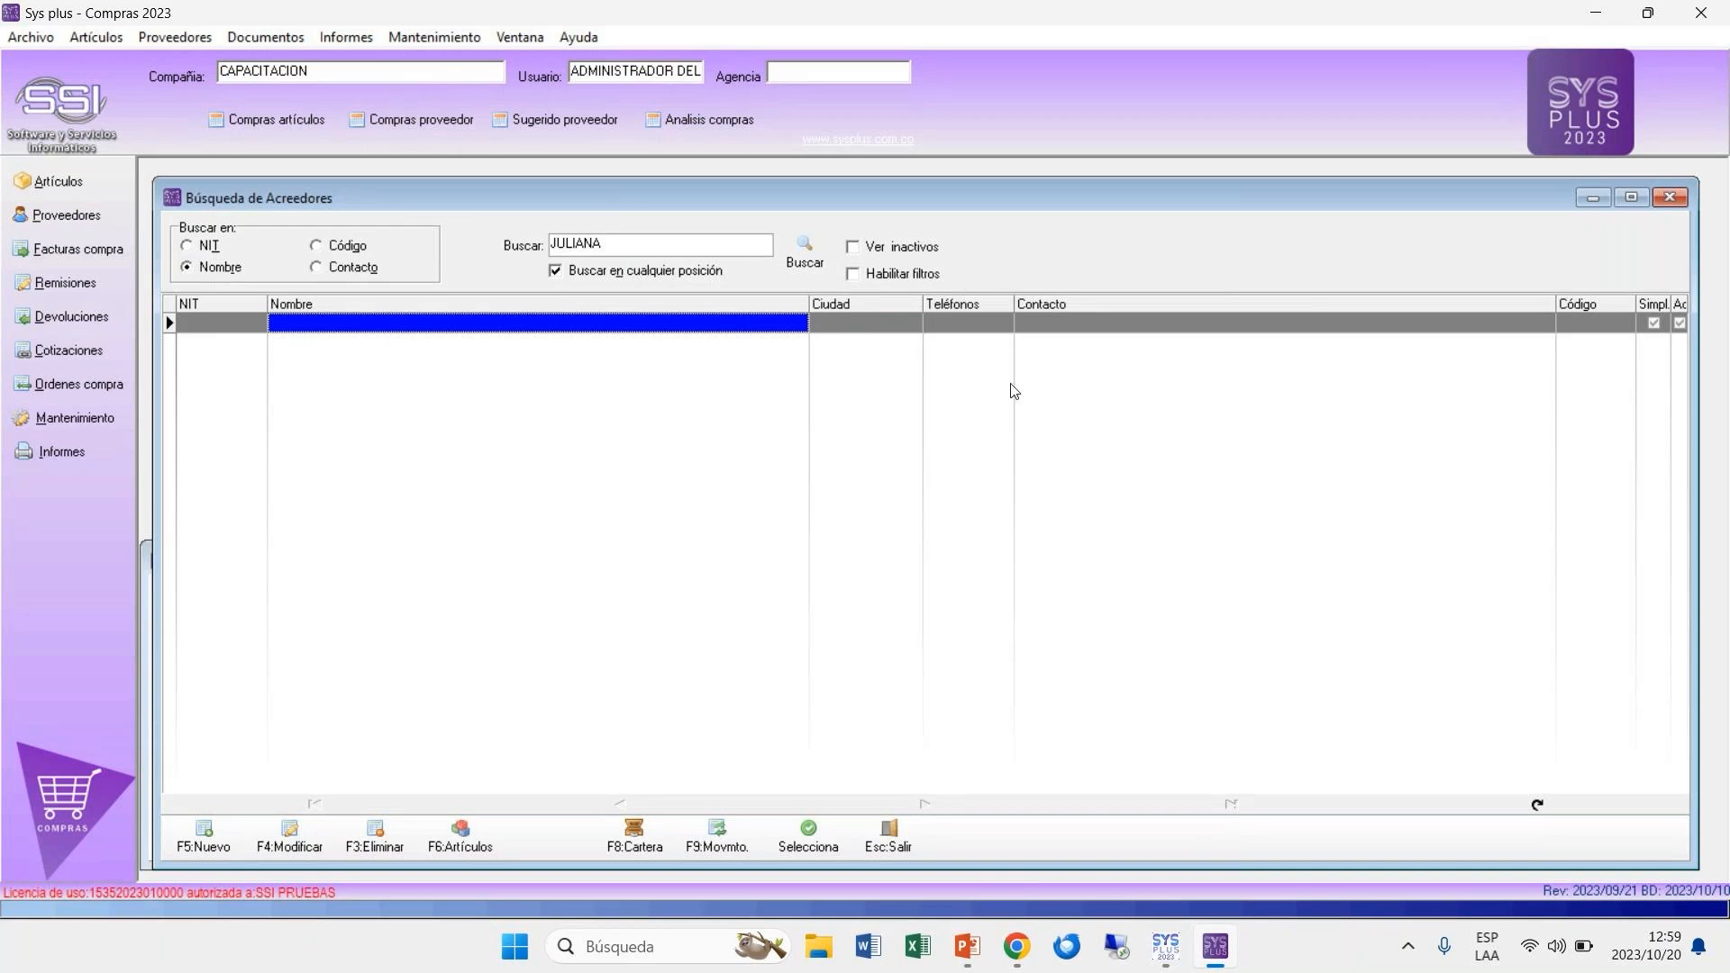
{"action": "left_click", "coordinate": [853, 249]}
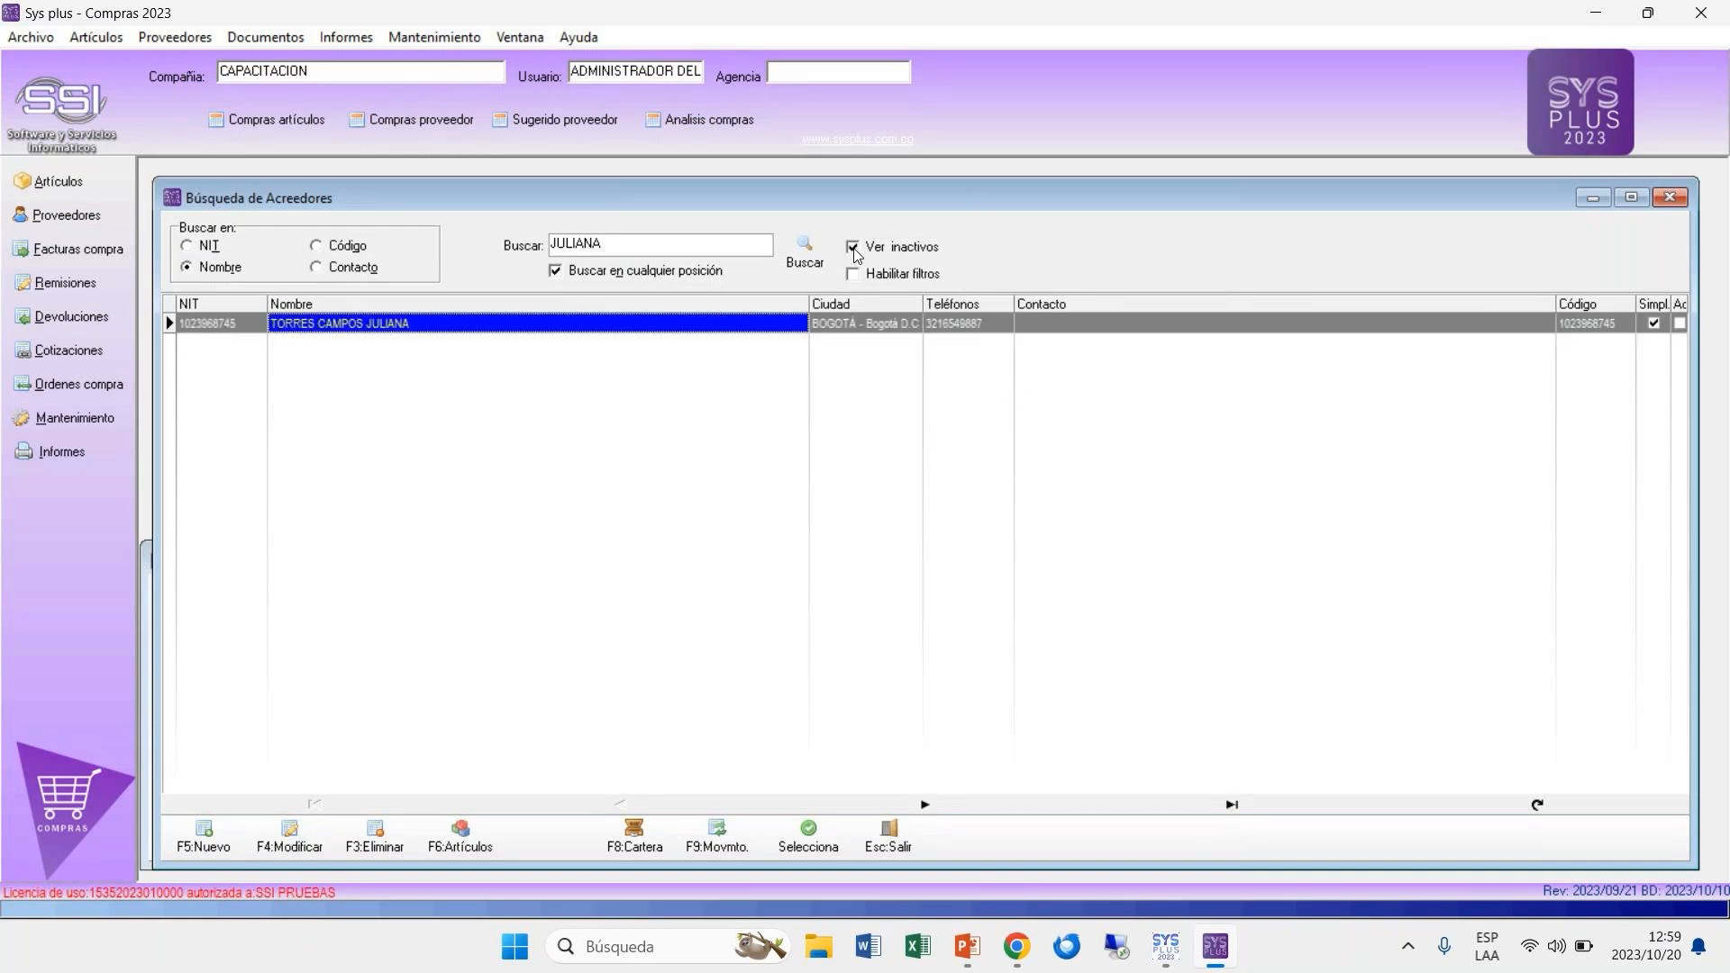
{"action": "double_click", "coordinate": [732, 325]}
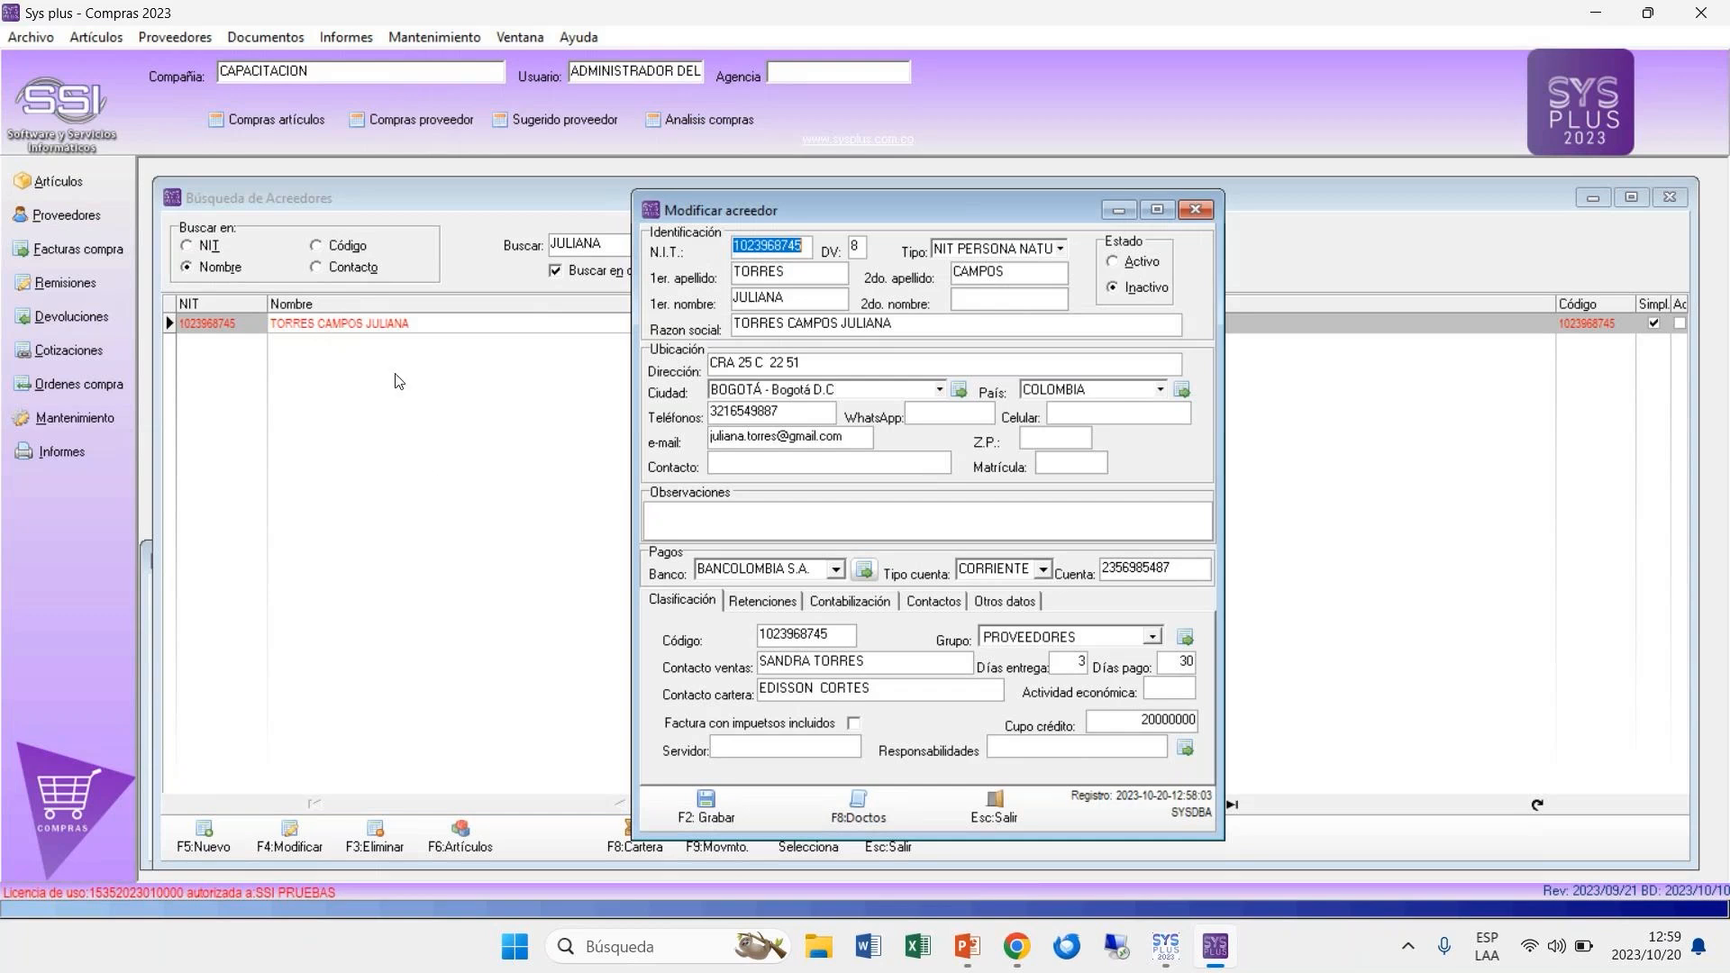
{"action": "left_click", "coordinate": [1135, 263]}
{"action": "left_click", "coordinate": [730, 814]}
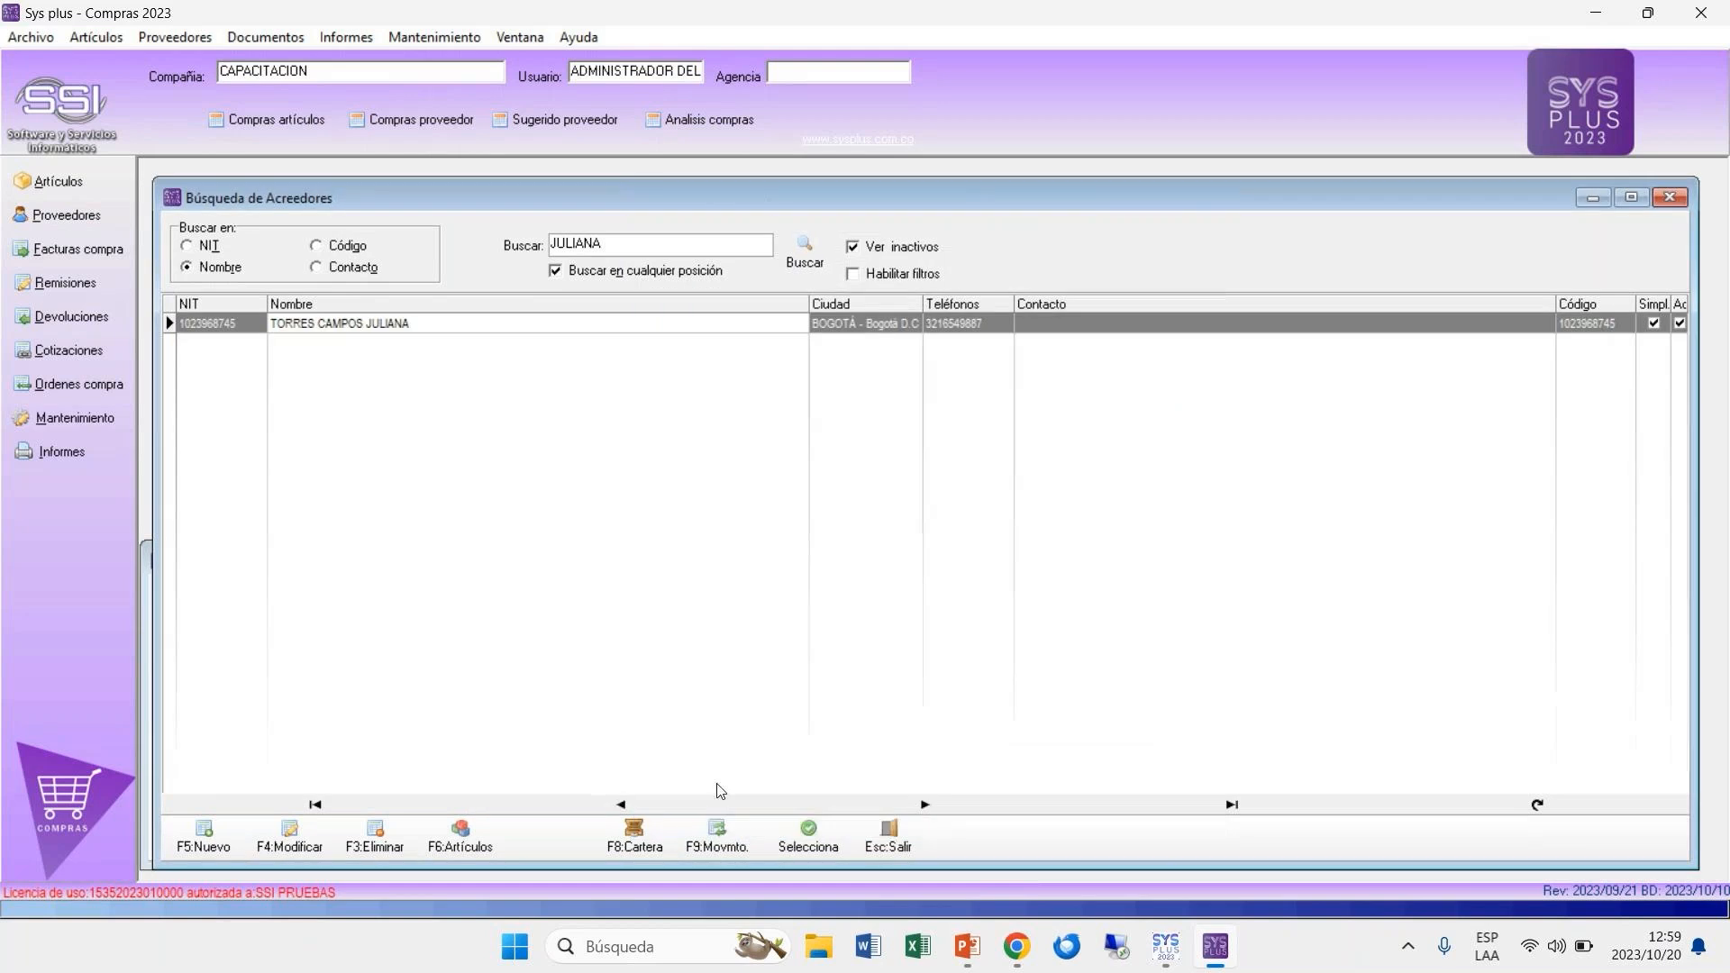
Step: Open the supplier's record for modification, check its Documentos por tercero window and save the record
{"action": "left_click", "coordinate": [1047, 309]}
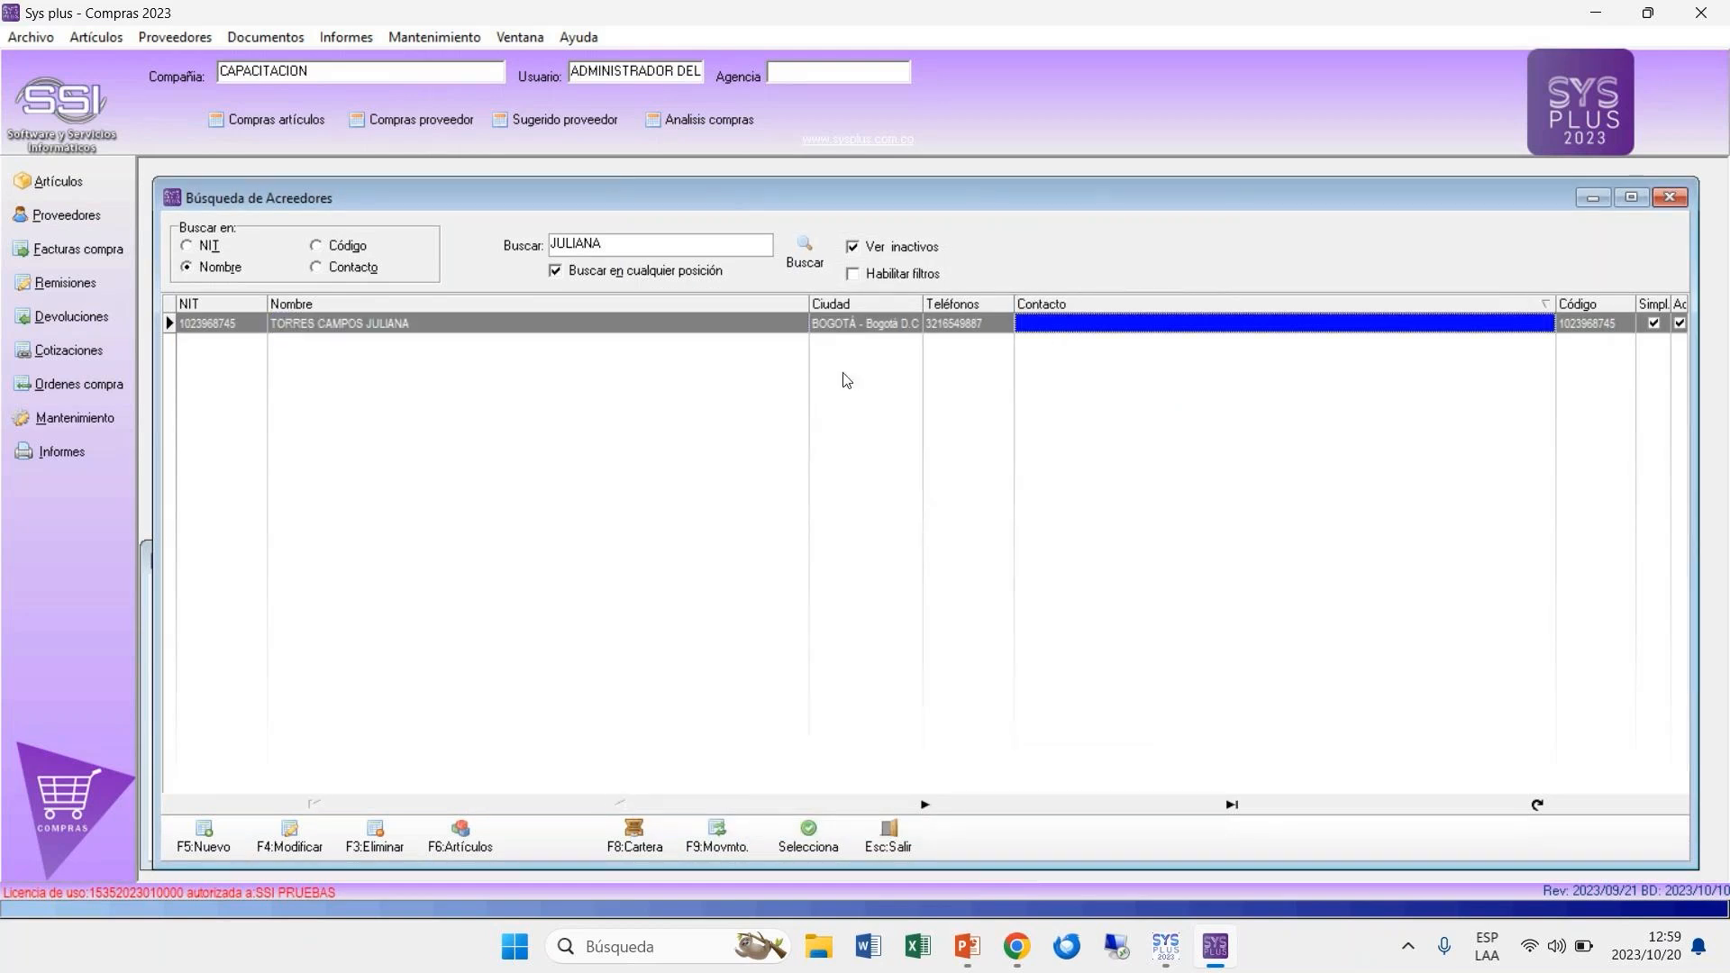
{"action": "left_click", "coordinate": [911, 327]}
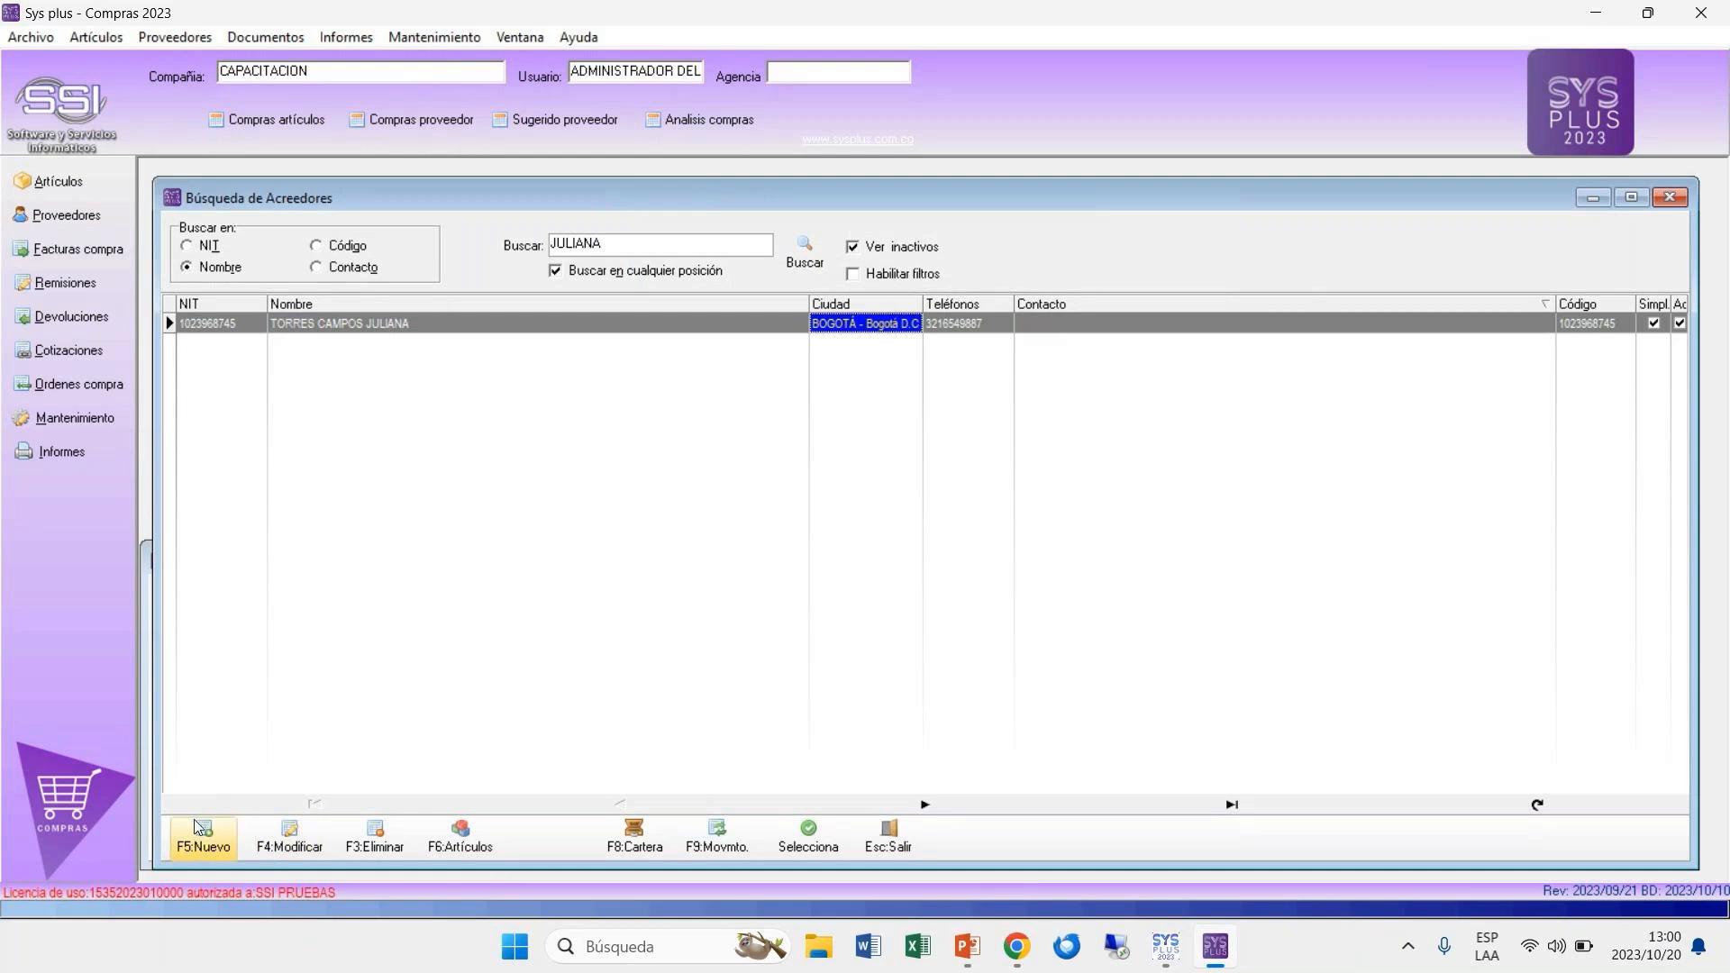
{"action": "left_click", "coordinate": [273, 834]}
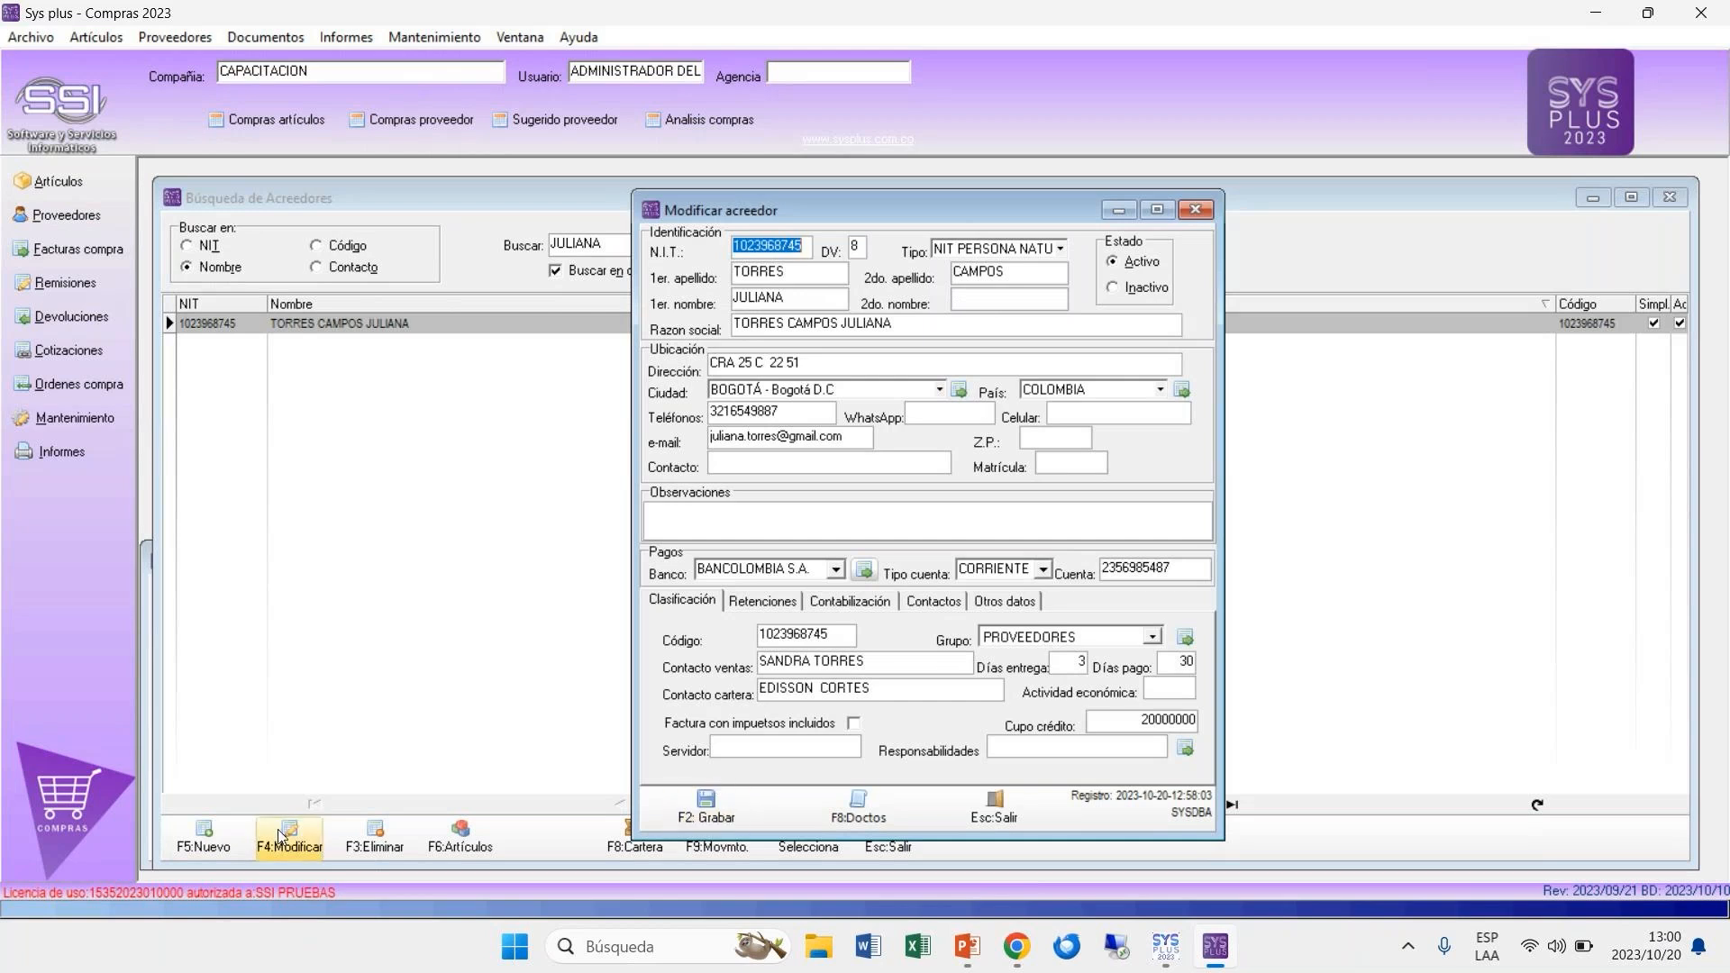
{"action": "left_click", "coordinate": [863, 815]}
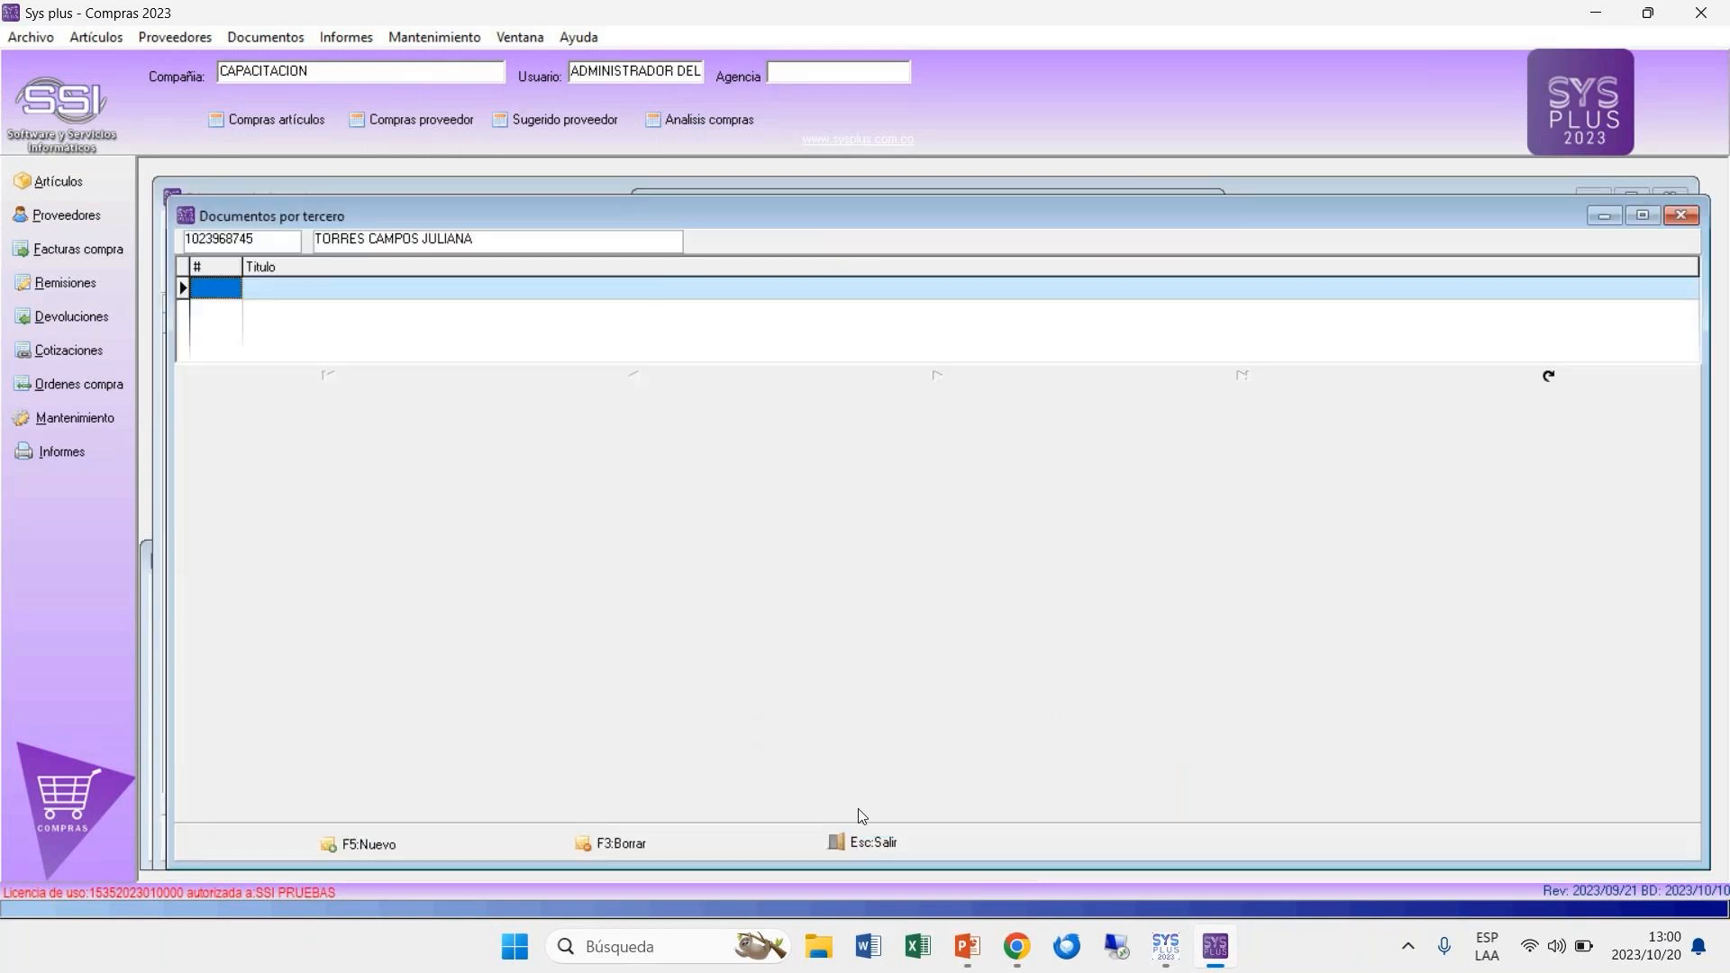
{"action": "left_click", "coordinate": [857, 845]}
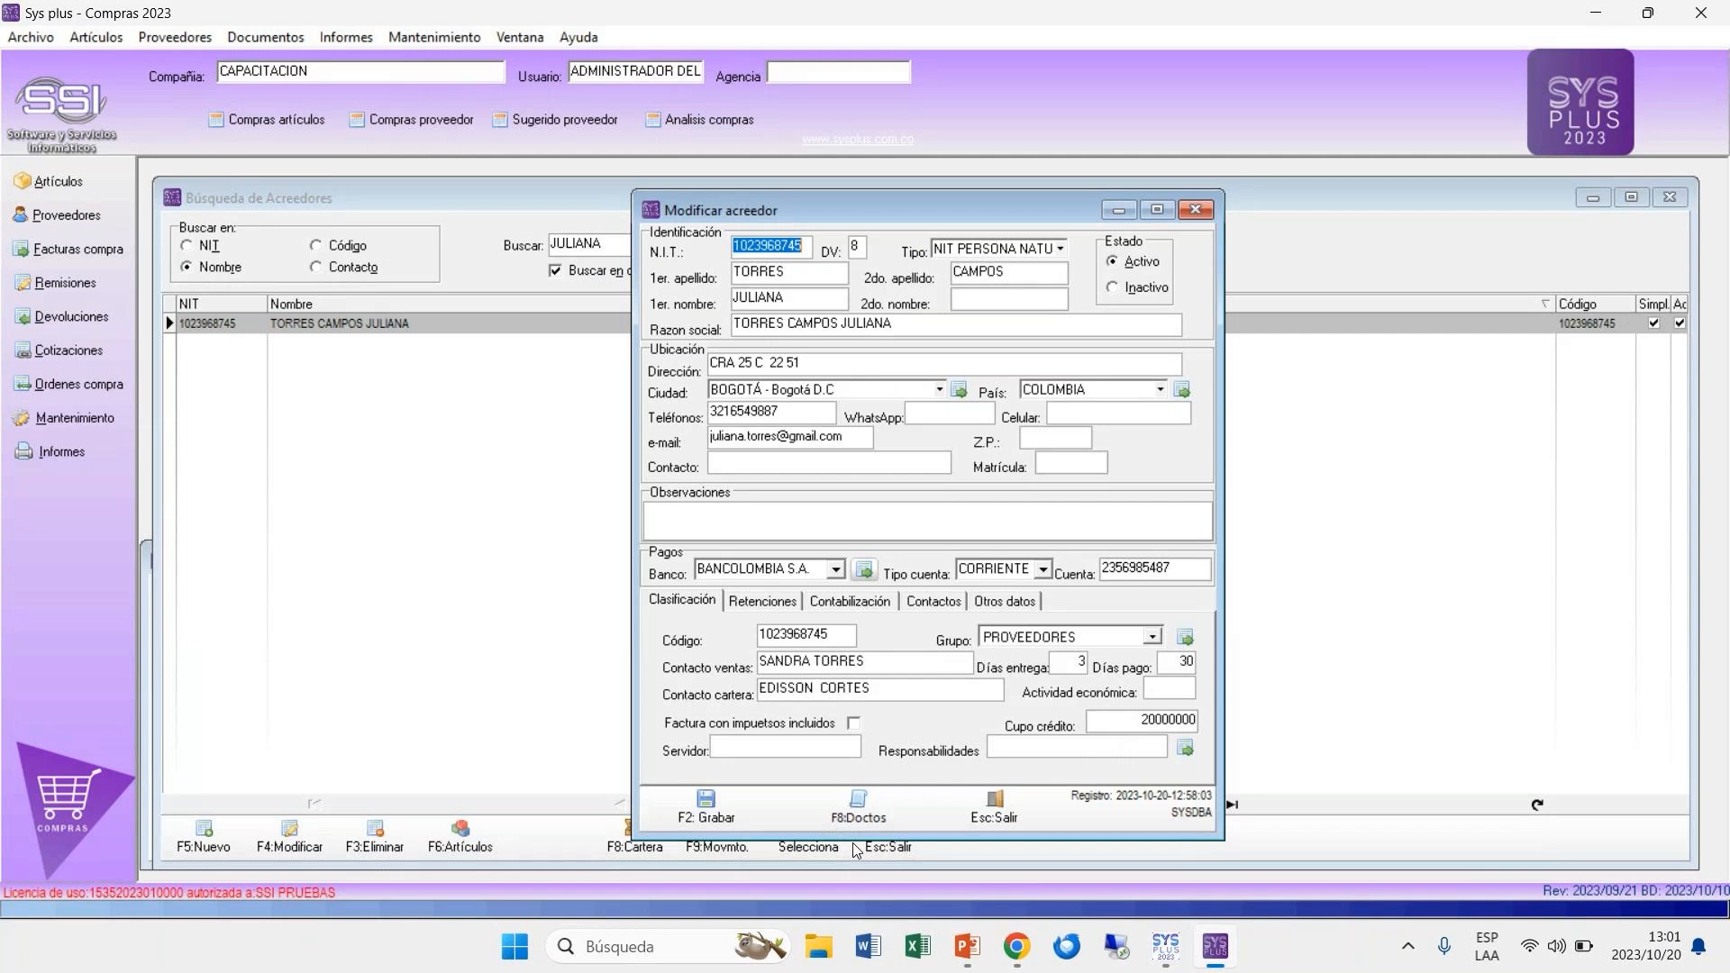
{"action": "left_click", "coordinate": [708, 809]}
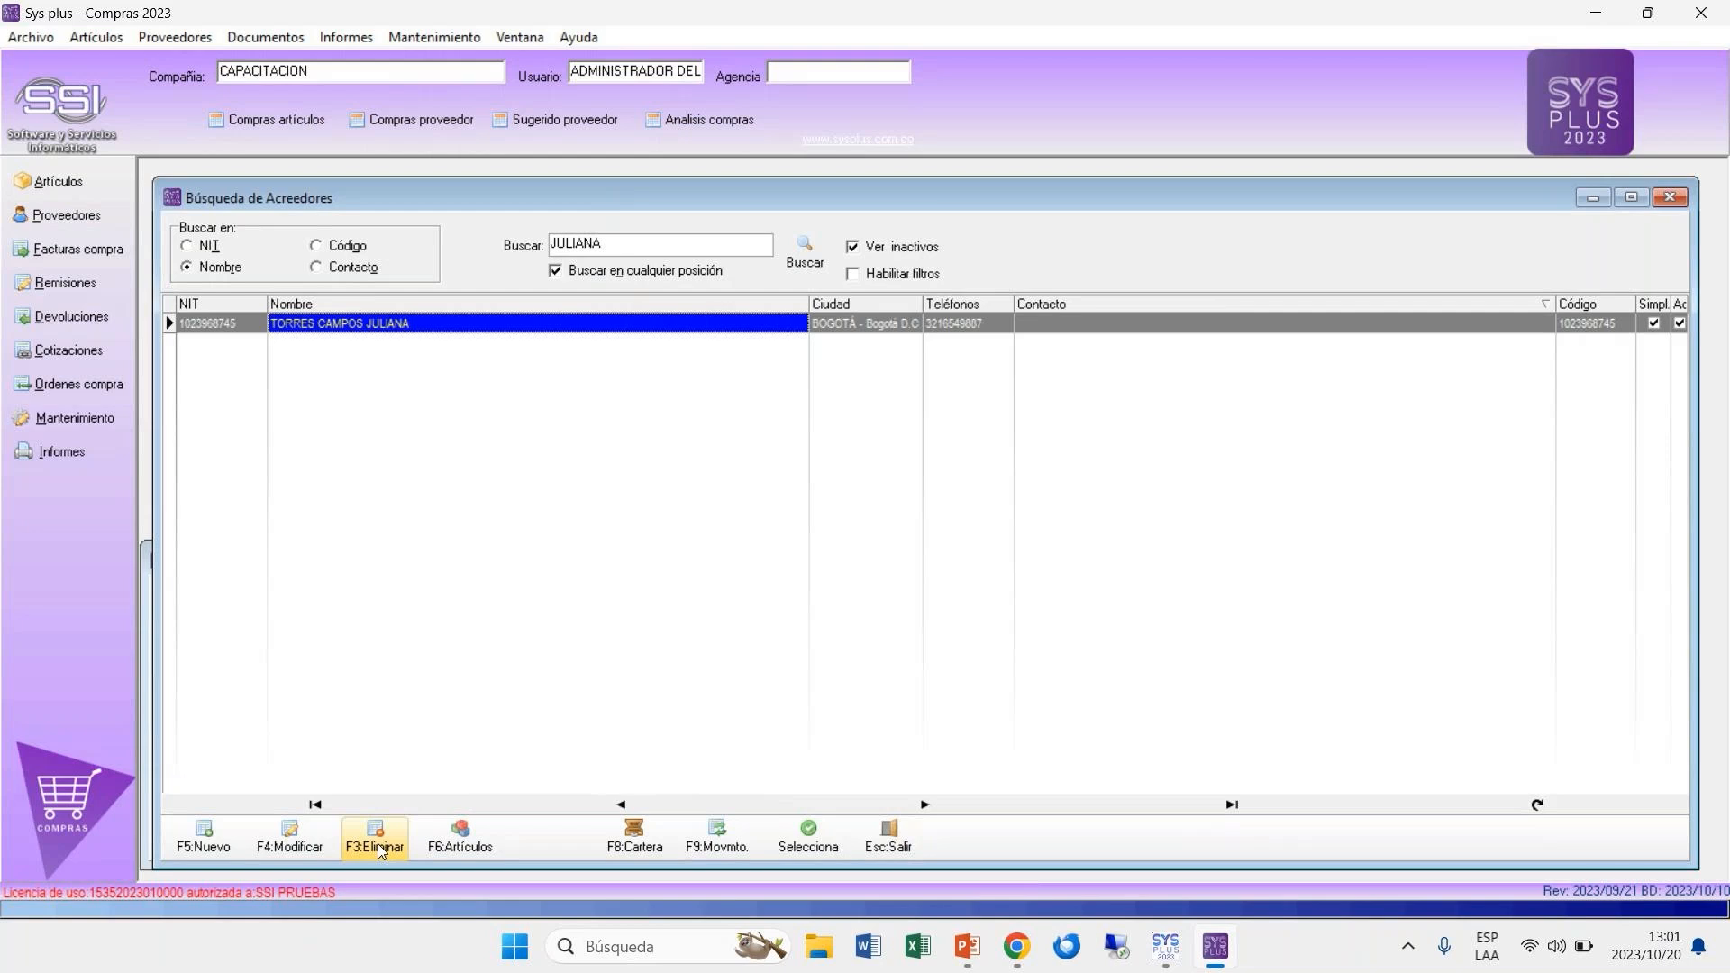
Step: Consult the supplier's articles, accounts payable (cartera) and account movements, closing each query
{"action": "left_click", "coordinate": [448, 841]}
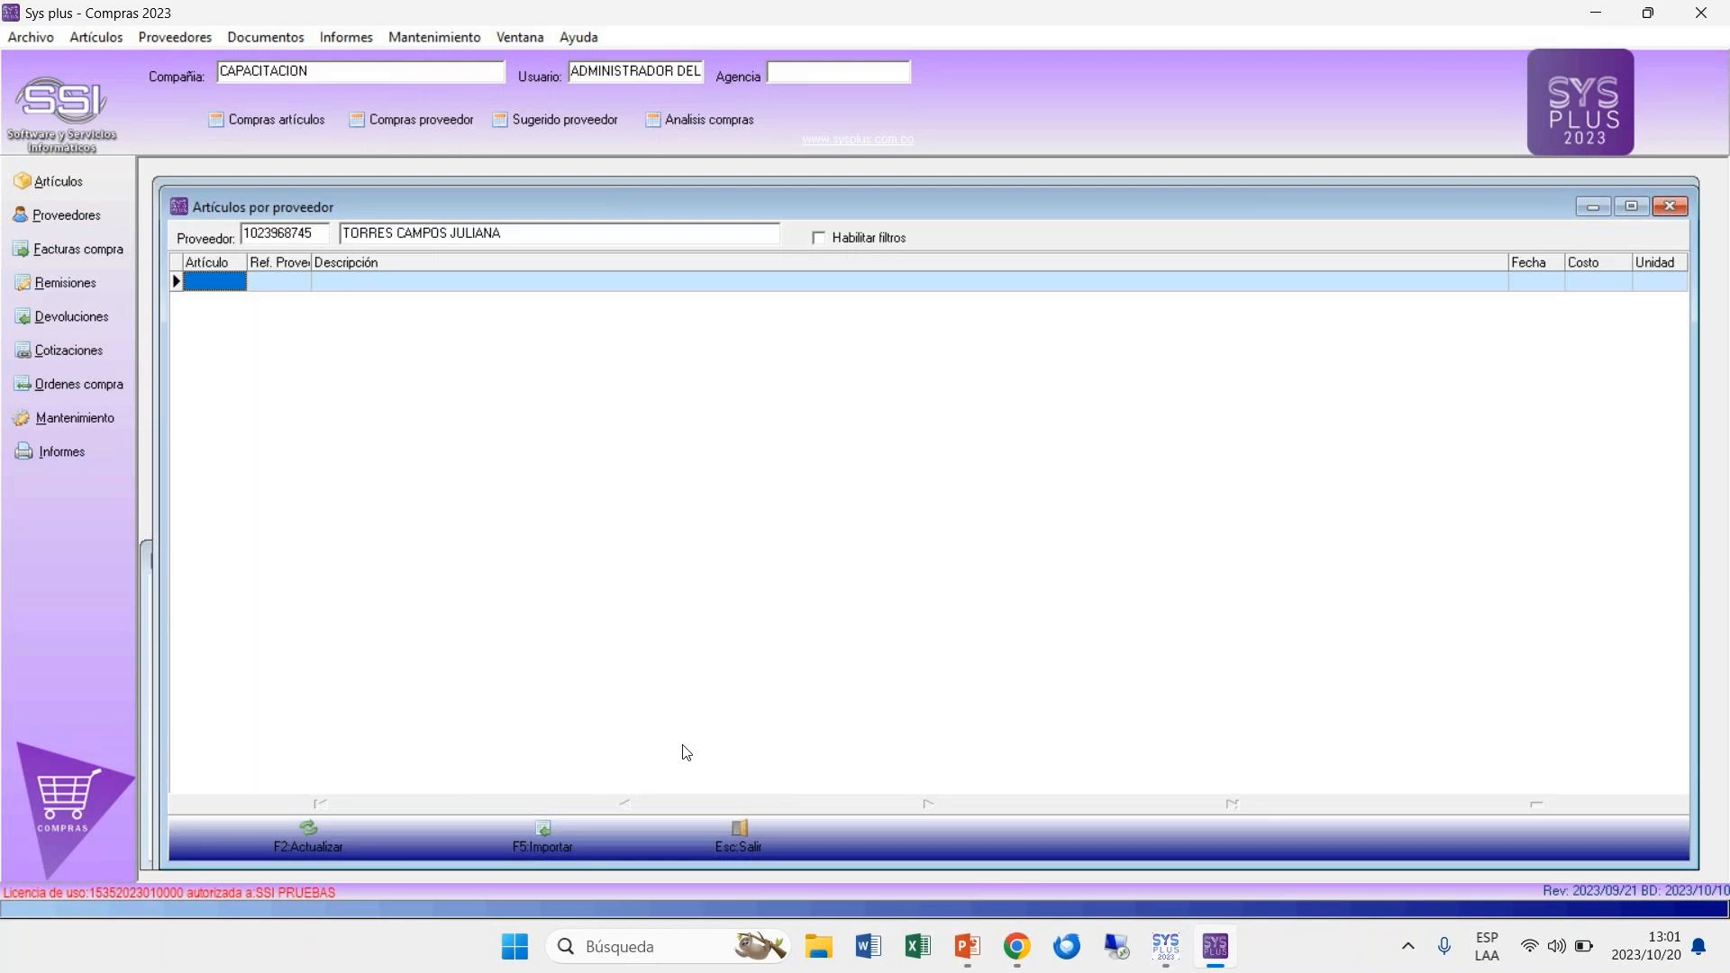
{"action": "left_click", "coordinate": [745, 856]}
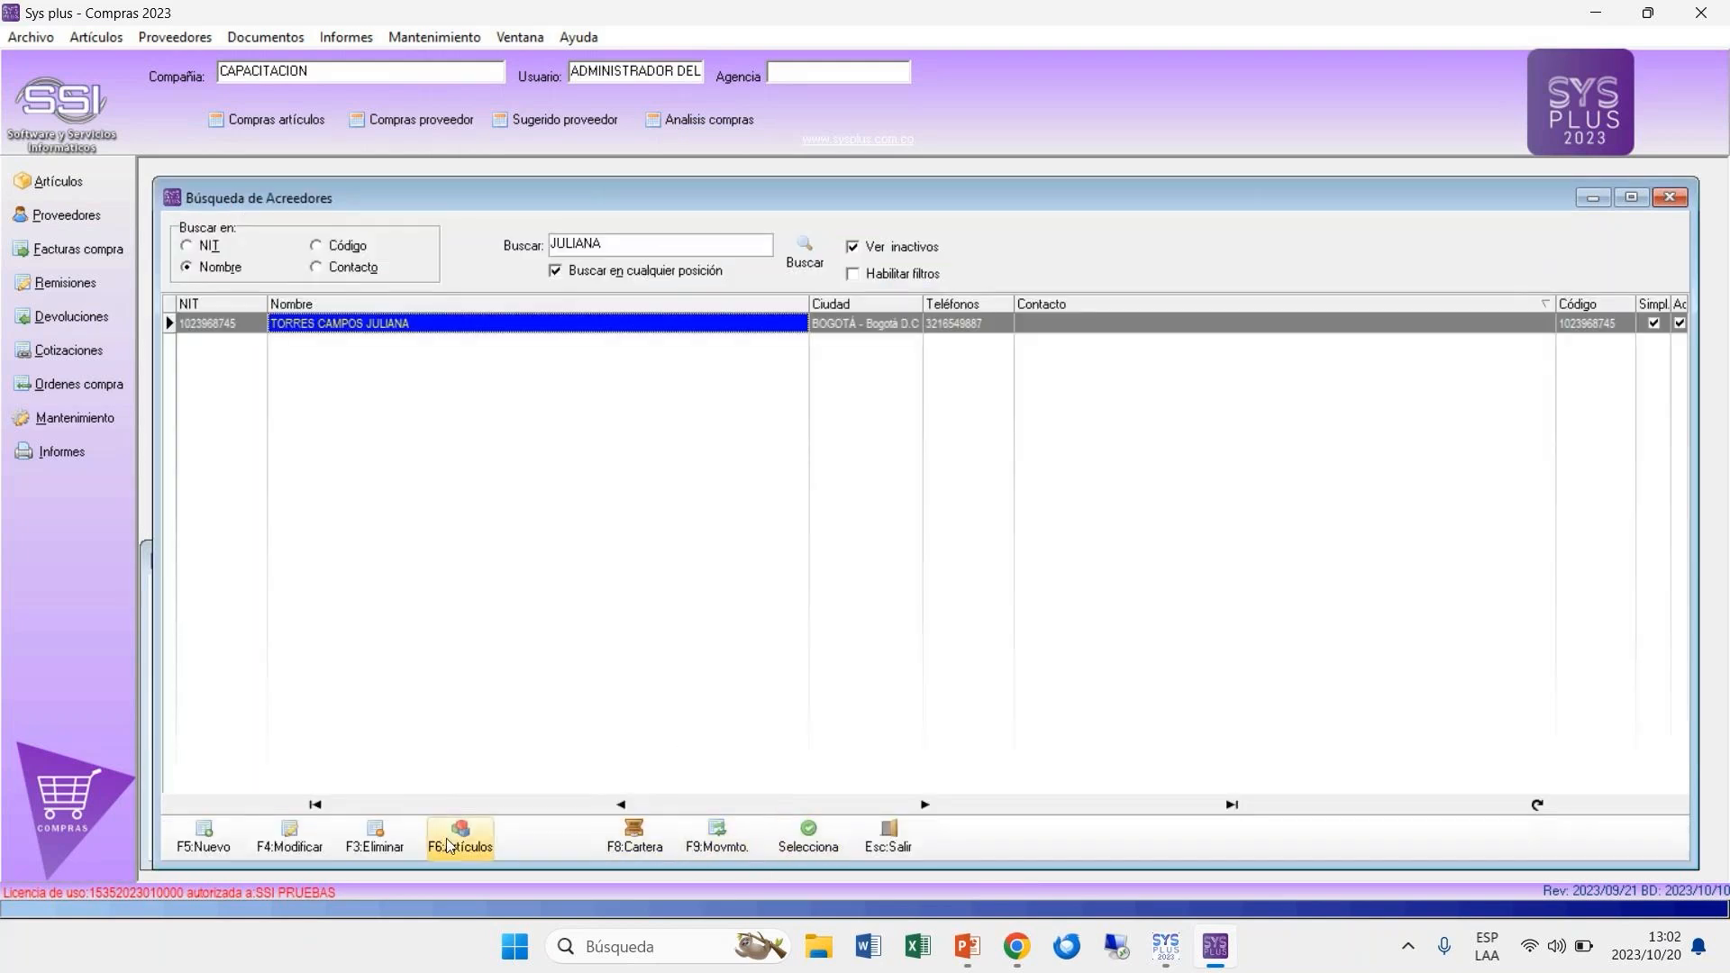
{"action": "left_click", "coordinate": [635, 840]}
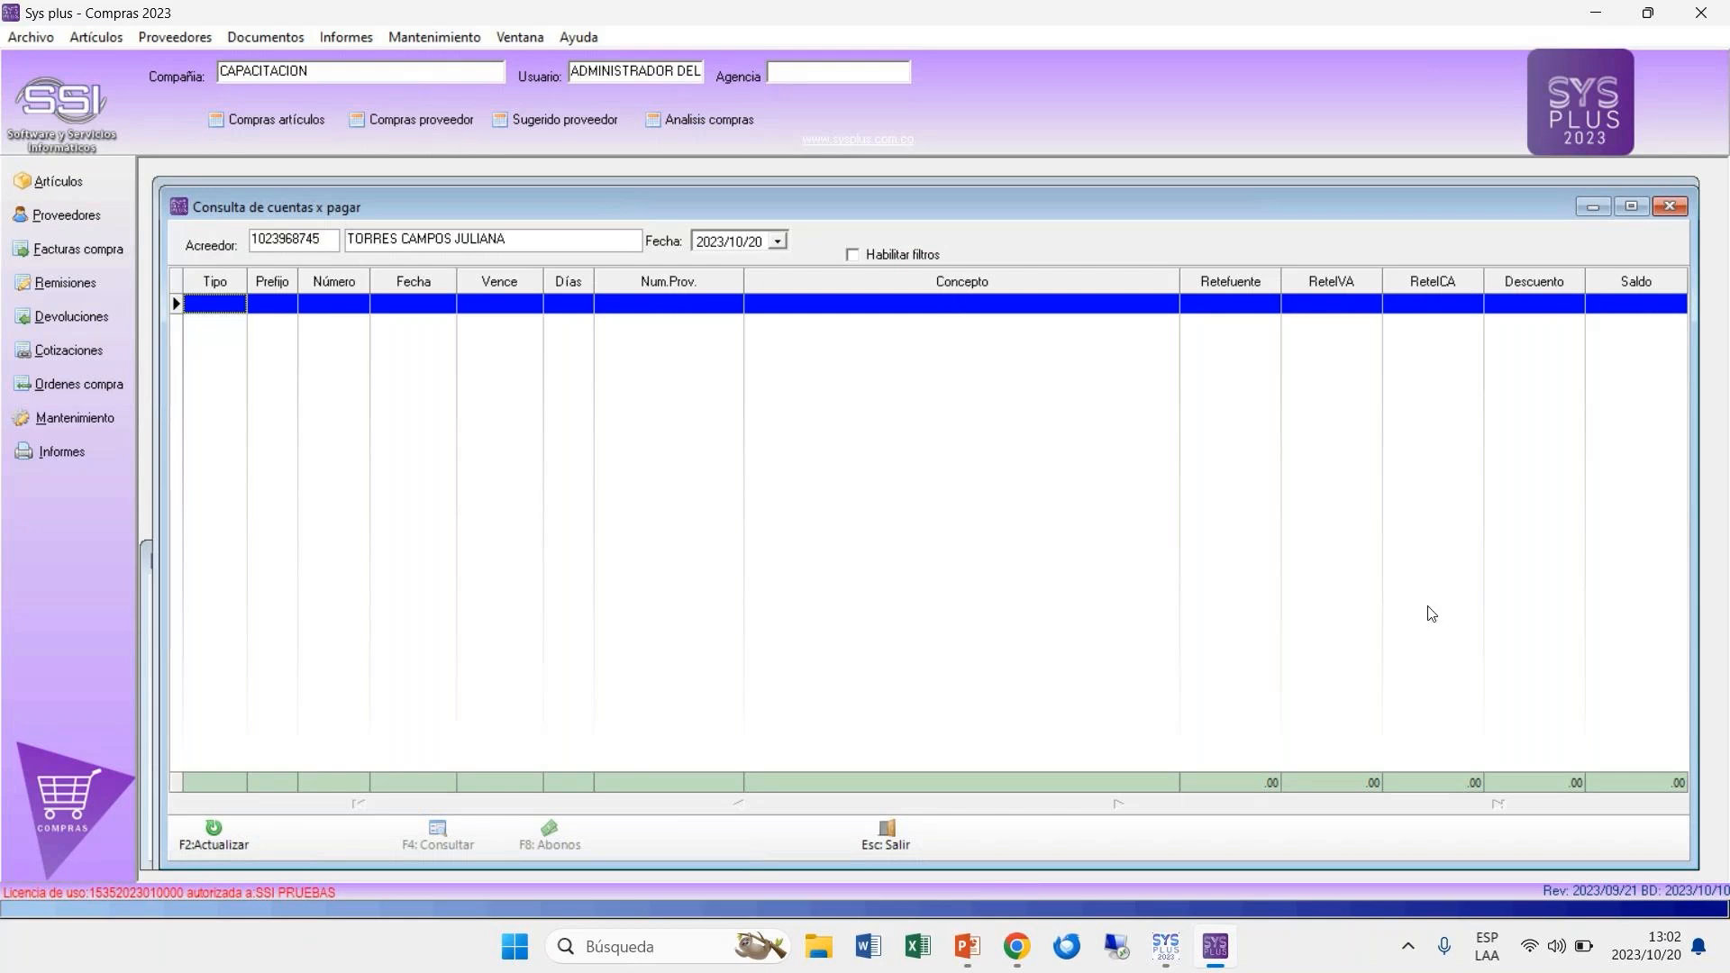
{"action": "left_click", "coordinate": [893, 836]}
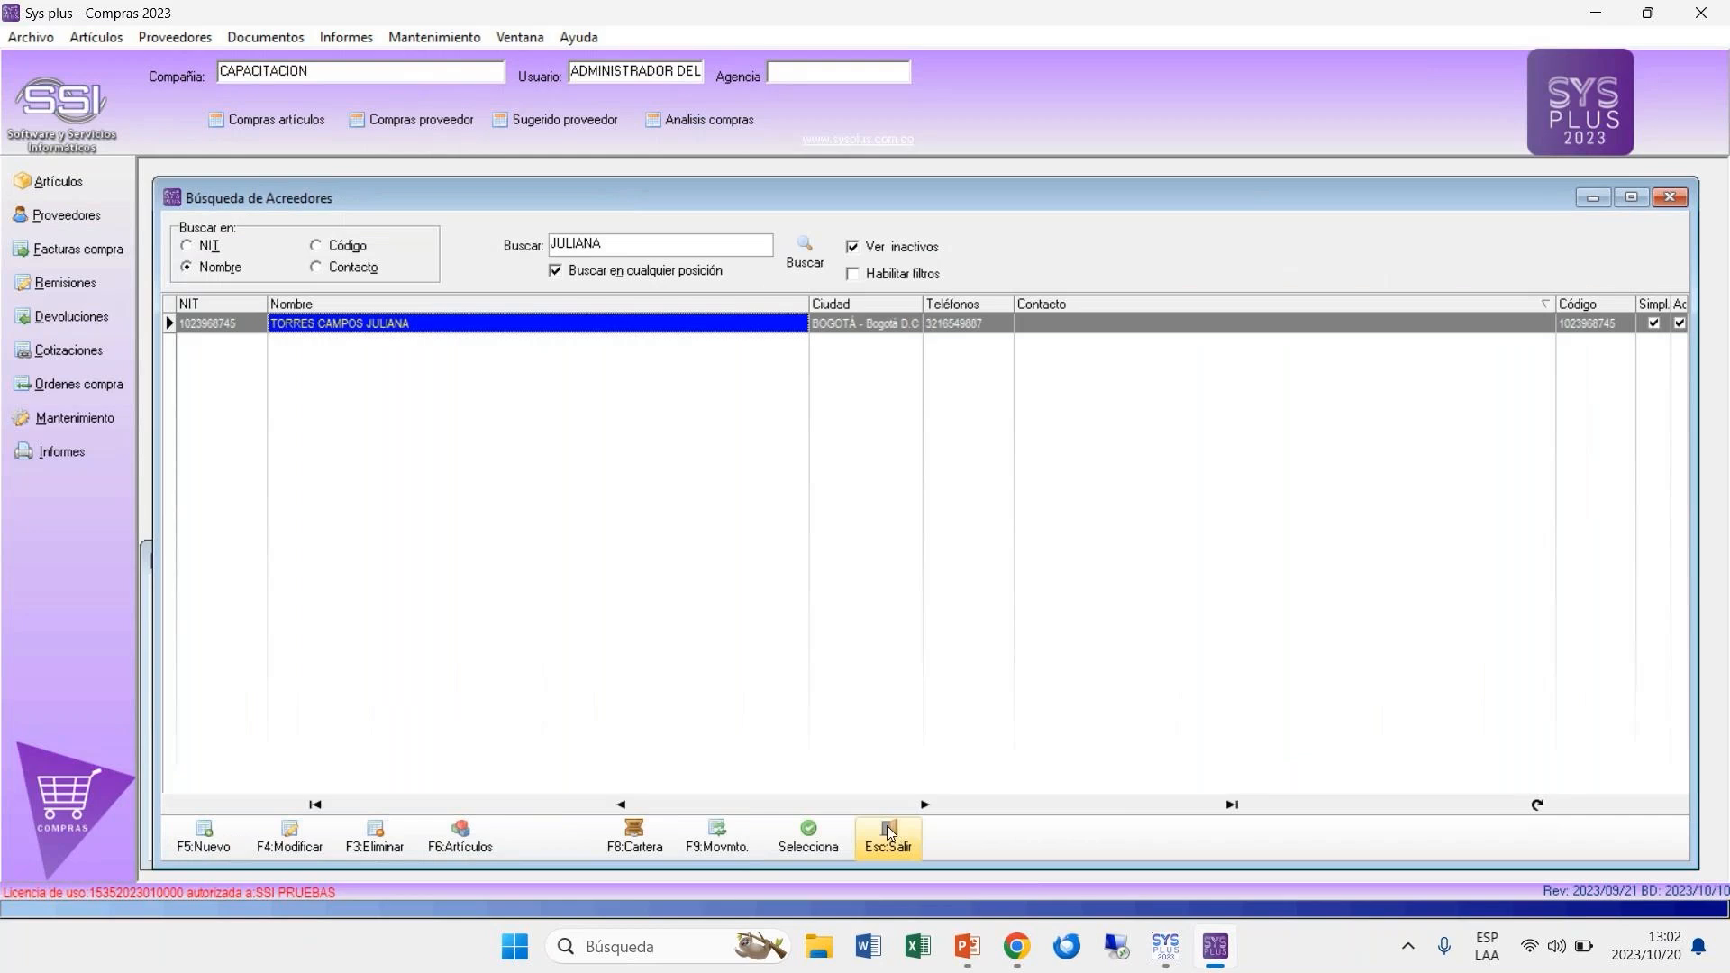
{"action": "left_click", "coordinate": [717, 844]}
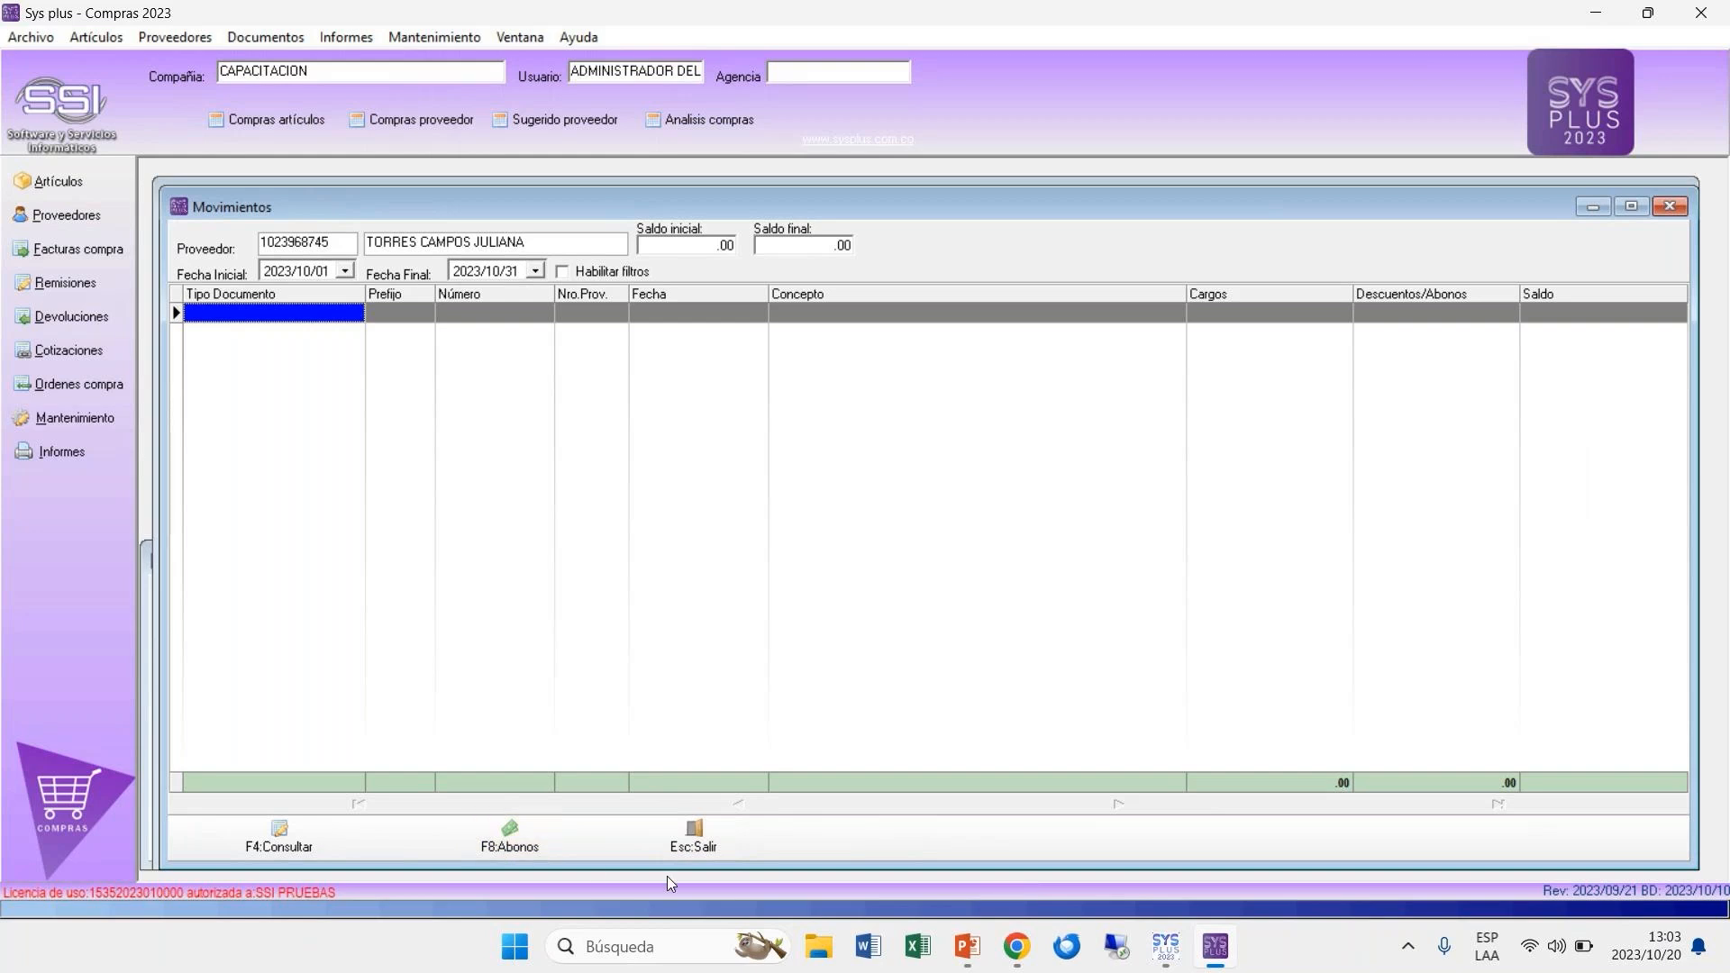
{"action": "left_click", "coordinate": [696, 848]}
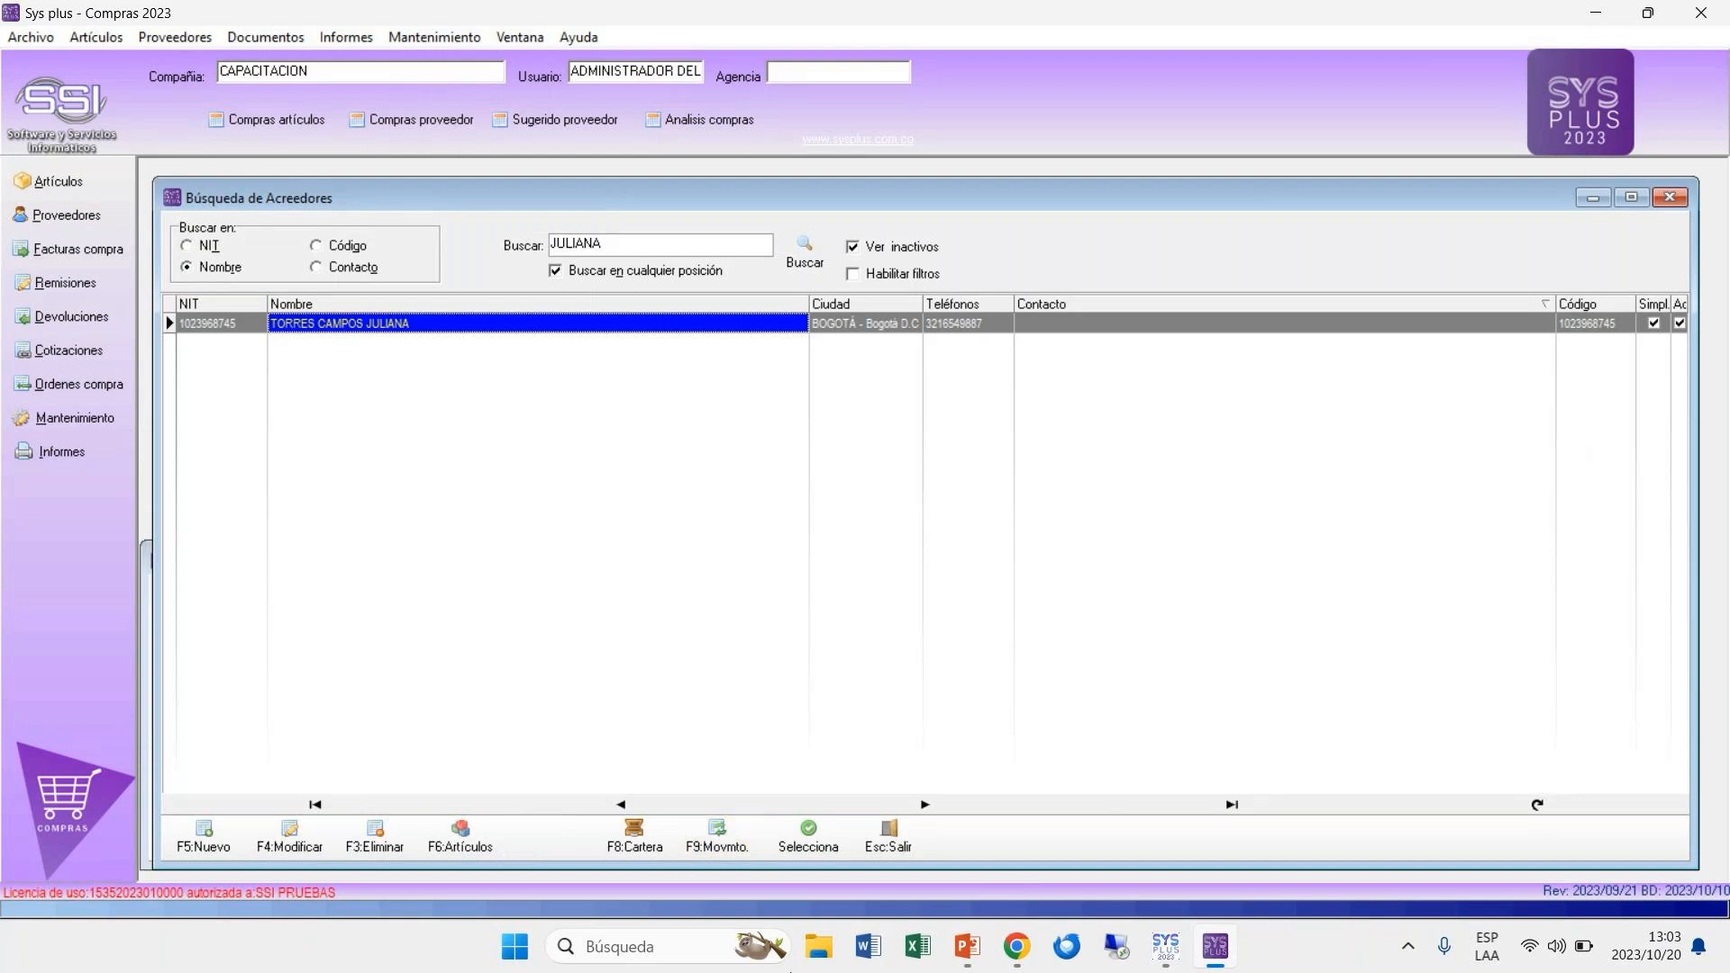
Step: Switch to the SYS PLUS Versión 2023 presentation in PowerPoint
{"action": "mouse_move", "coordinate": [966, 946]}
{"action": "left_click", "coordinate": [1049, 864]}
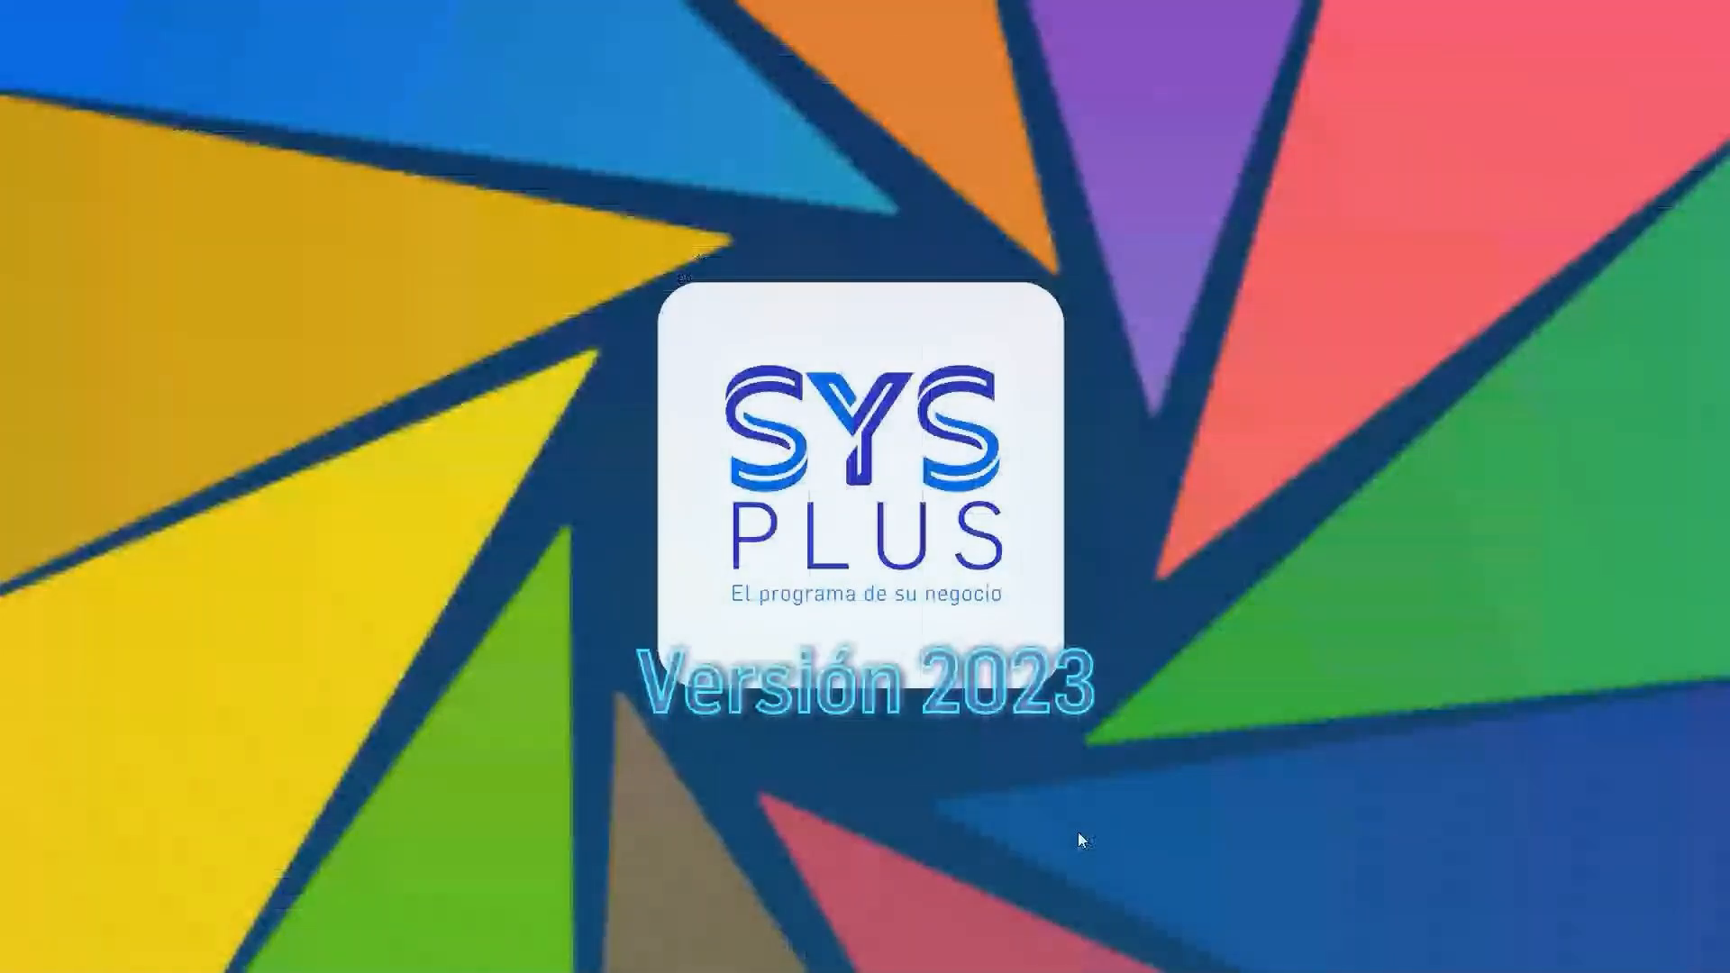